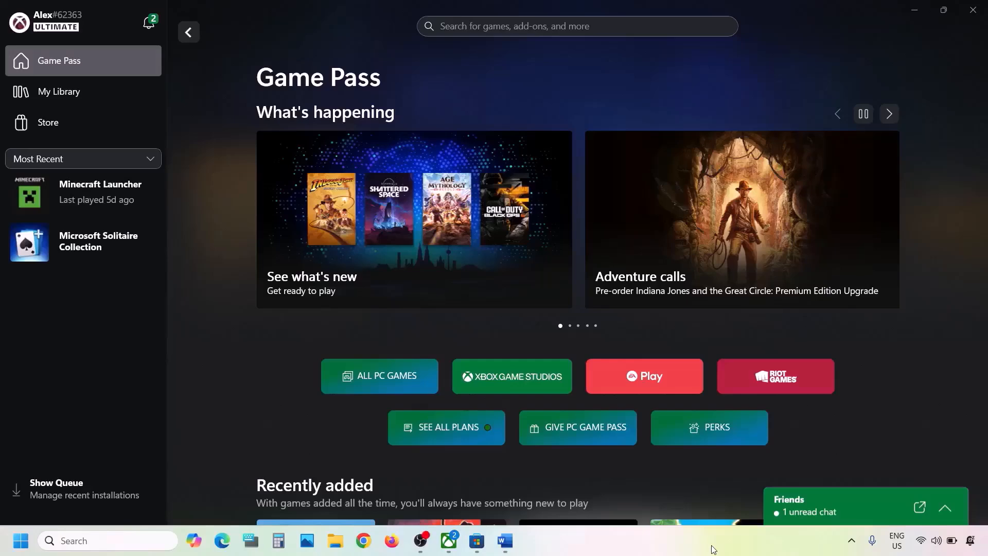
Run the Gaming Services Repair Tool from the Xbox app's support options and close it once the repair completes
{"action": "left_click", "coordinate": [506, 540]}
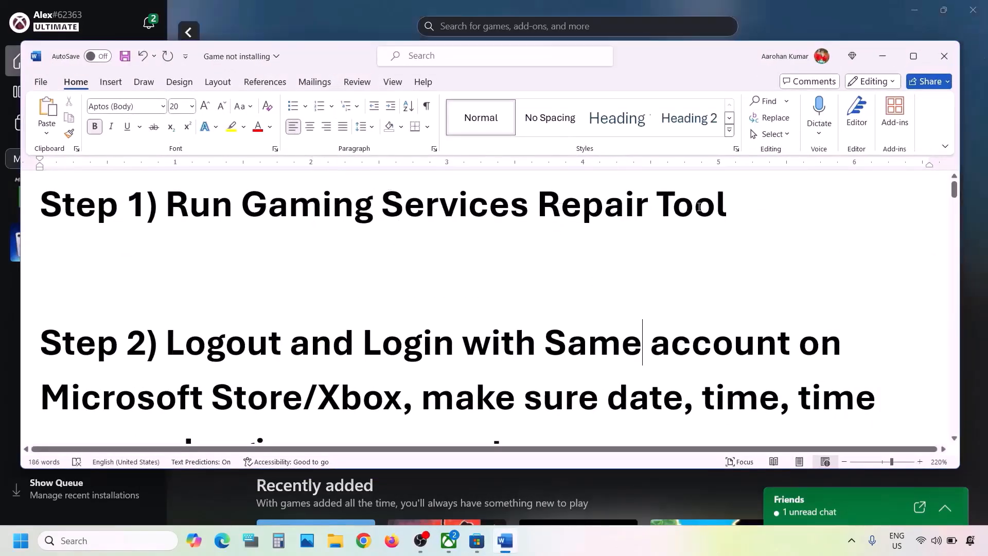
{"action": "left_click", "coordinate": [237, 2]}
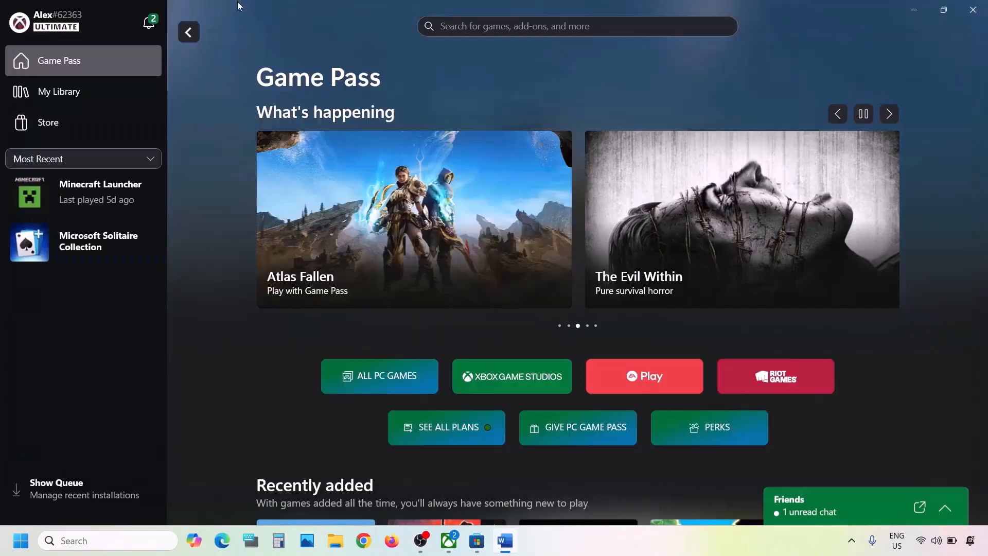
{"action": "left_click", "coordinate": [107, 23]}
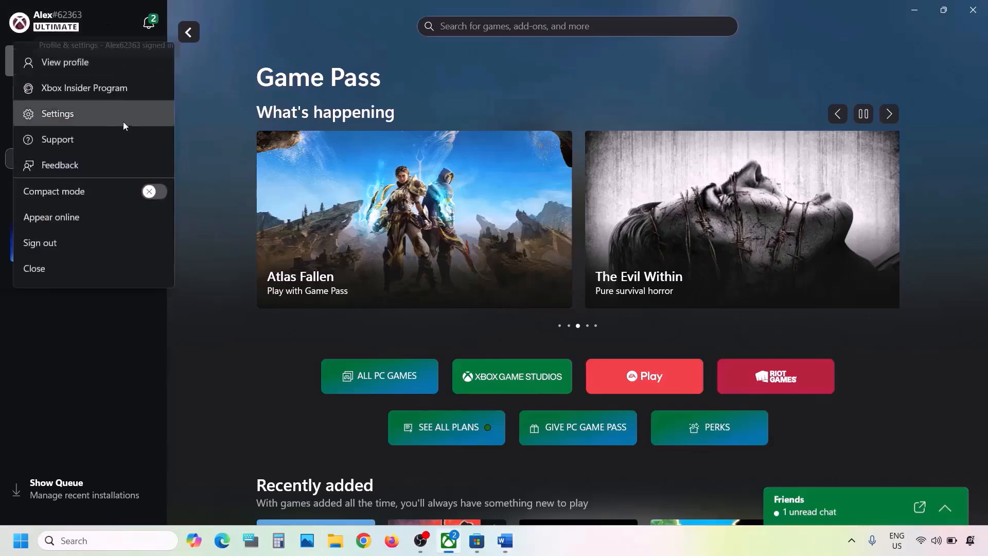
{"action": "key", "text": "Return"}
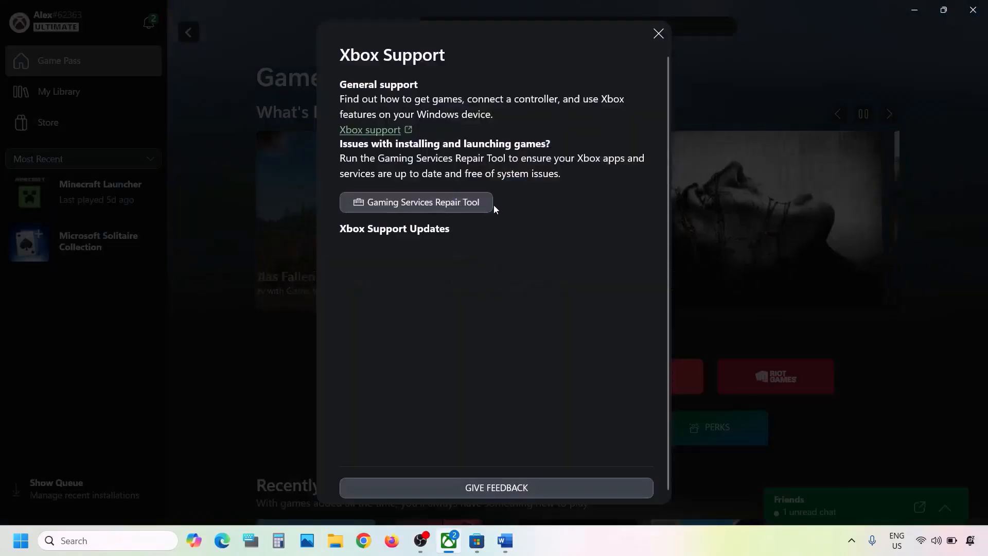
{"action": "left_click", "coordinate": [447, 206]}
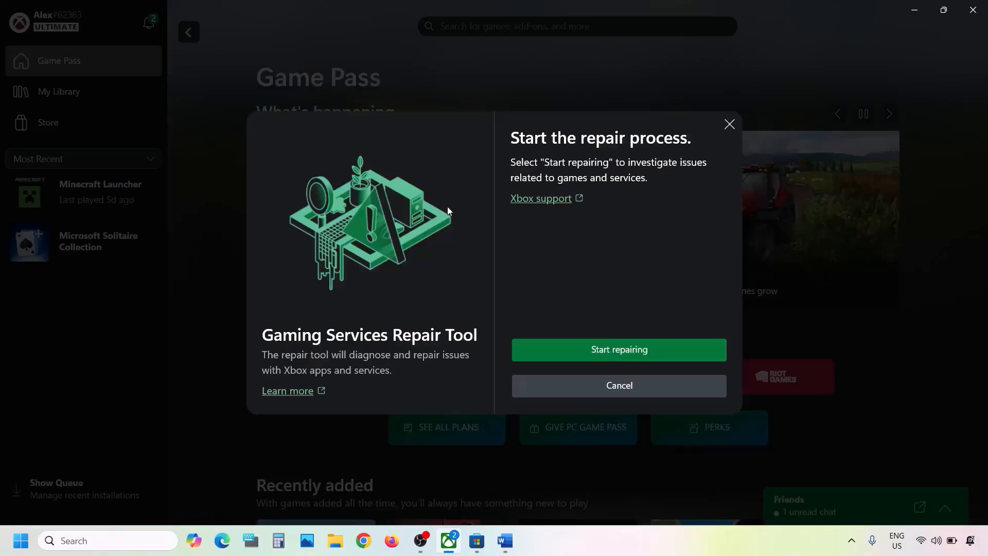
{"action": "left_click", "coordinate": [633, 349]}
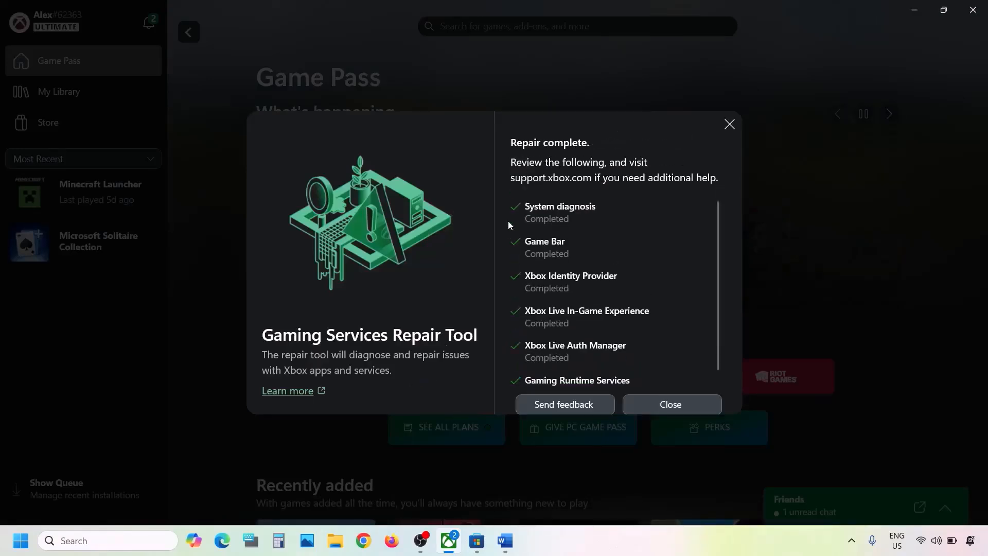
{"action": "left_click", "coordinate": [644, 407]}
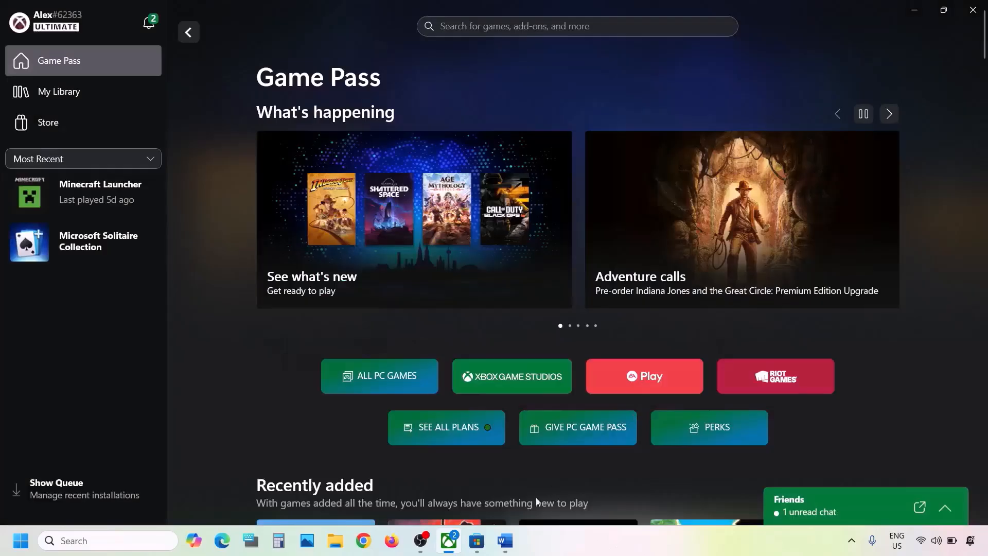
Copy "Gaming Services Repair Tool" from the Word document, search for it in Chrome, and open the Xbox support page
{"action": "left_click", "coordinate": [505, 541]}
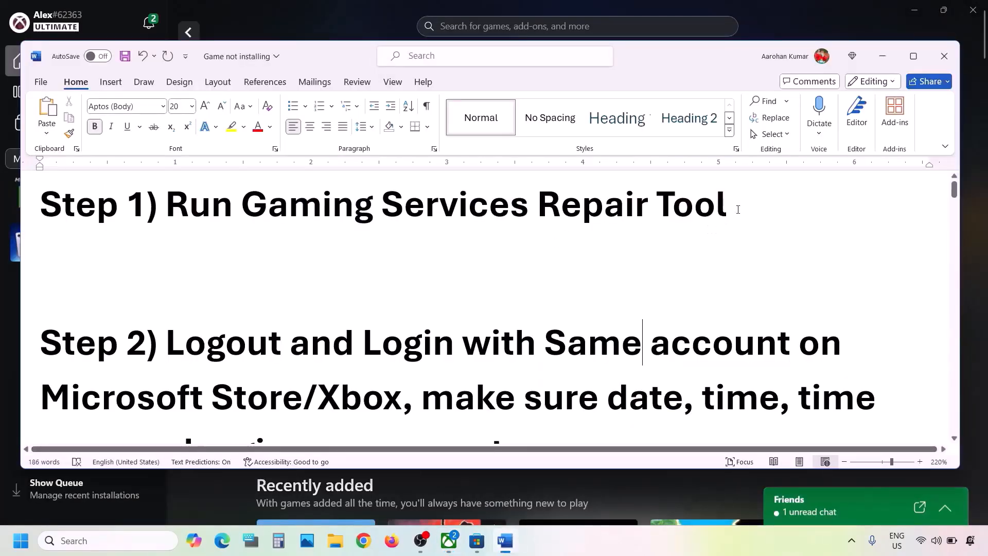
{"action": "left_click_drag", "start_coordinate": [738, 209], "coordinate": [242, 209]}
{"action": "key", "text": "ctrl+c"}
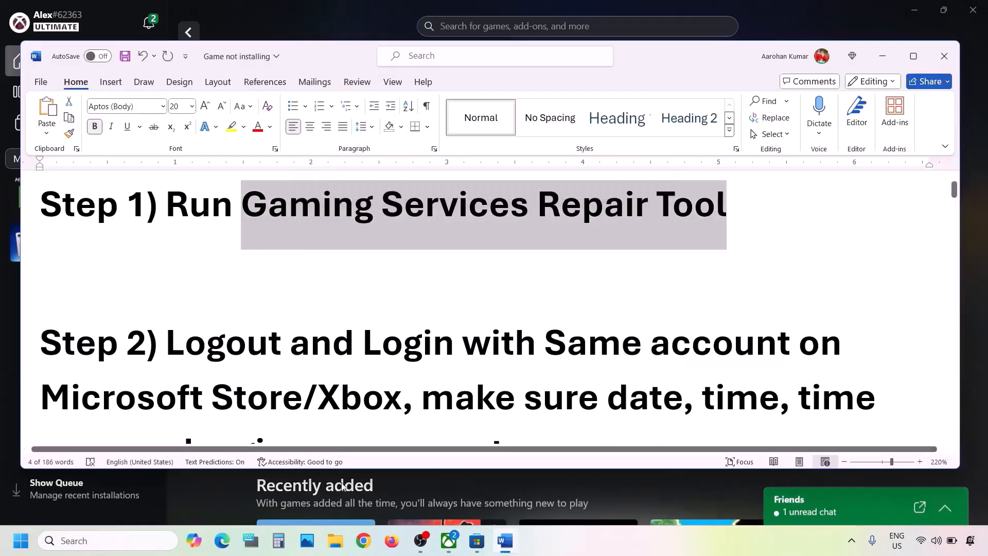
{"action": "left_click", "coordinate": [366, 545]}
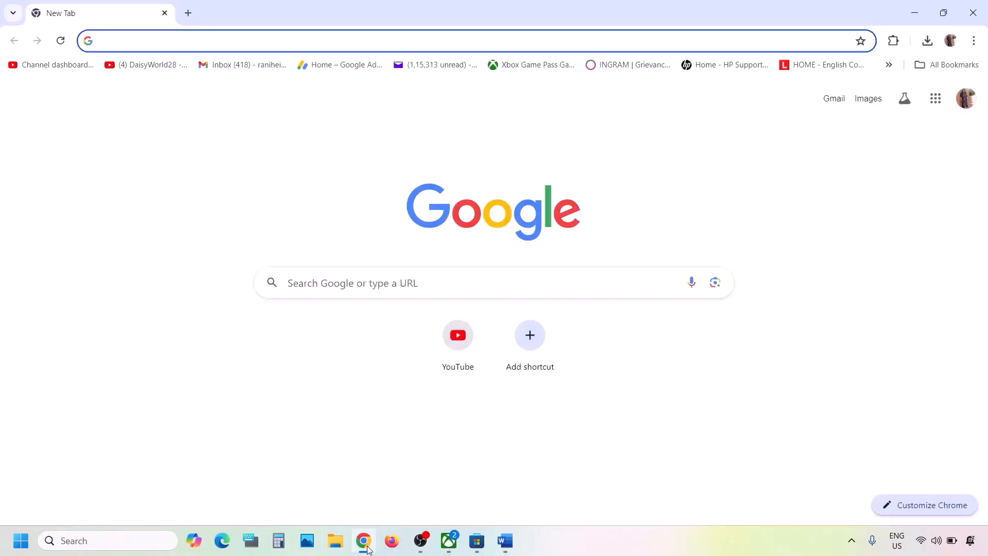
{"action": "key", "text": "ctrl+v"}
{"action": "key", "text": "Return"}
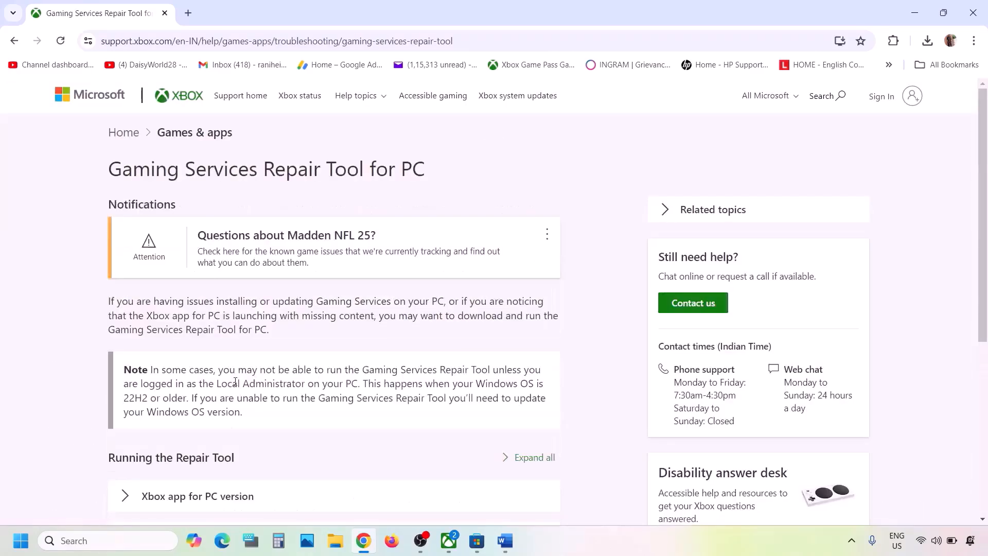
Expand the "Downloadable version" section and download the Gaming Services Repair Tool for PC
{"action": "scroll", "coordinate": [235, 381], "scroll_direction": "down", "scroll_amount": 3}
{"action": "left_click", "coordinate": [186, 355]}
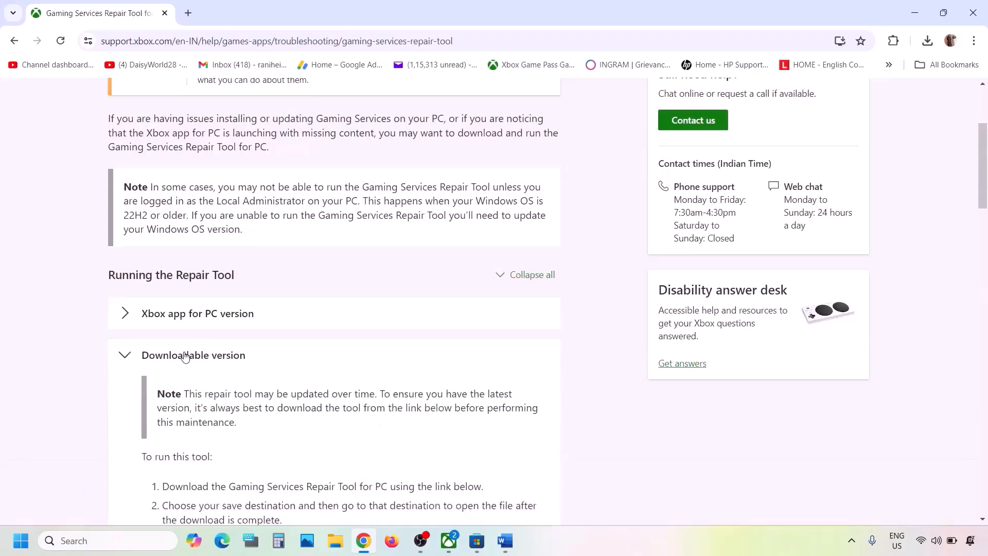
{"action": "scroll", "coordinate": [185, 355], "scroll_direction": "down", "scroll_amount": 15}
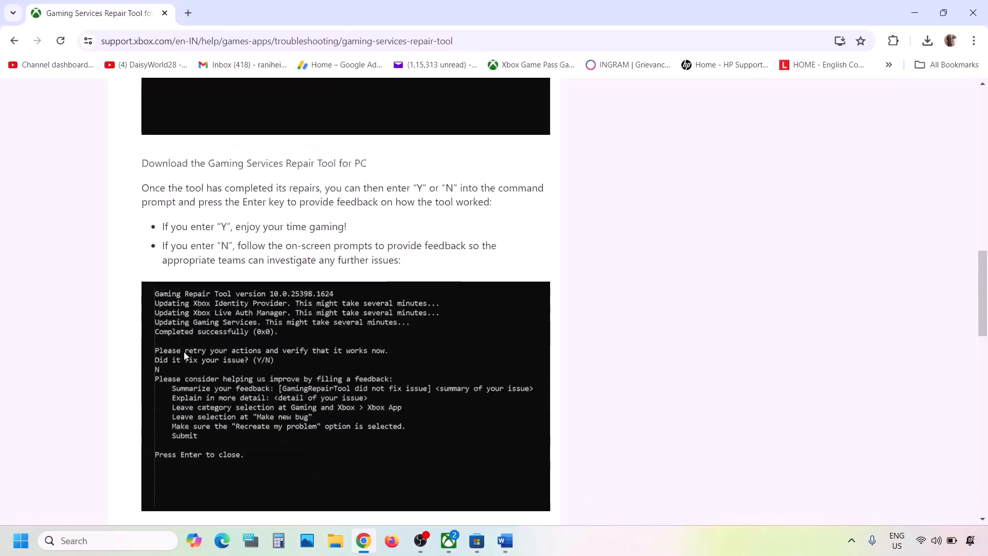
{"action": "scroll", "coordinate": [186, 356], "scroll_direction": "up", "scroll_amount": 1}
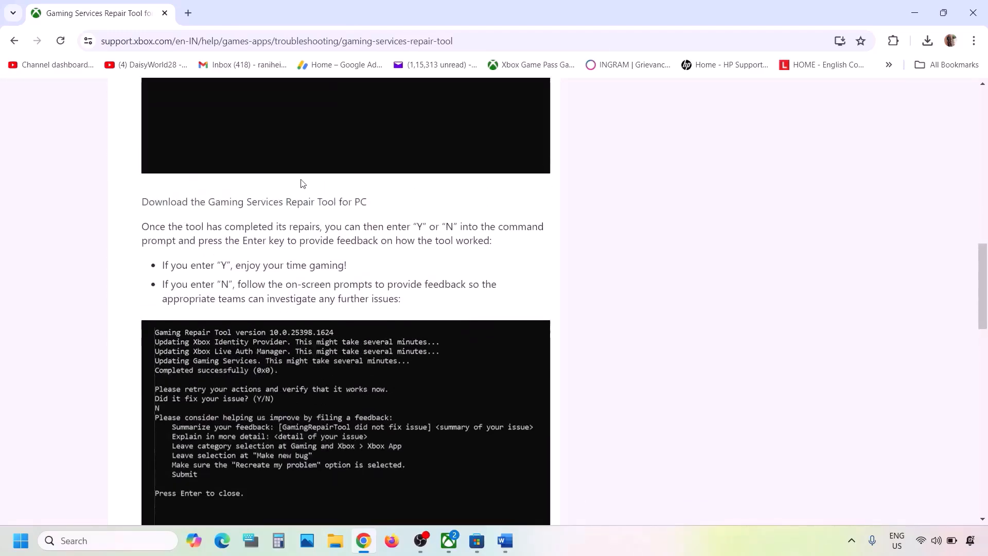
{"action": "left_click", "coordinate": [261, 206]}
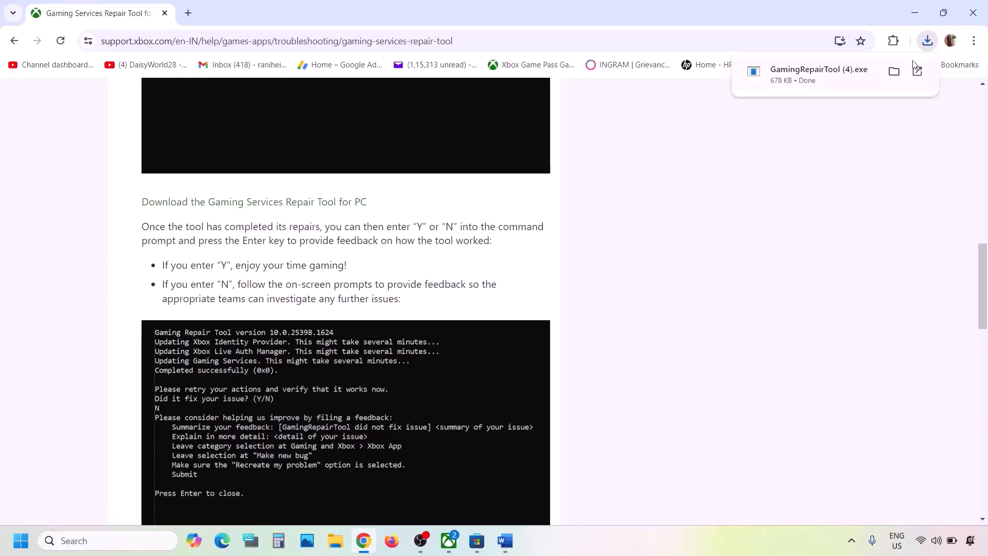
Run the downloaded GamingRepairTool (4).exe and close its console window once the repairs have completed
{"action": "left_click", "coordinate": [832, 81]}
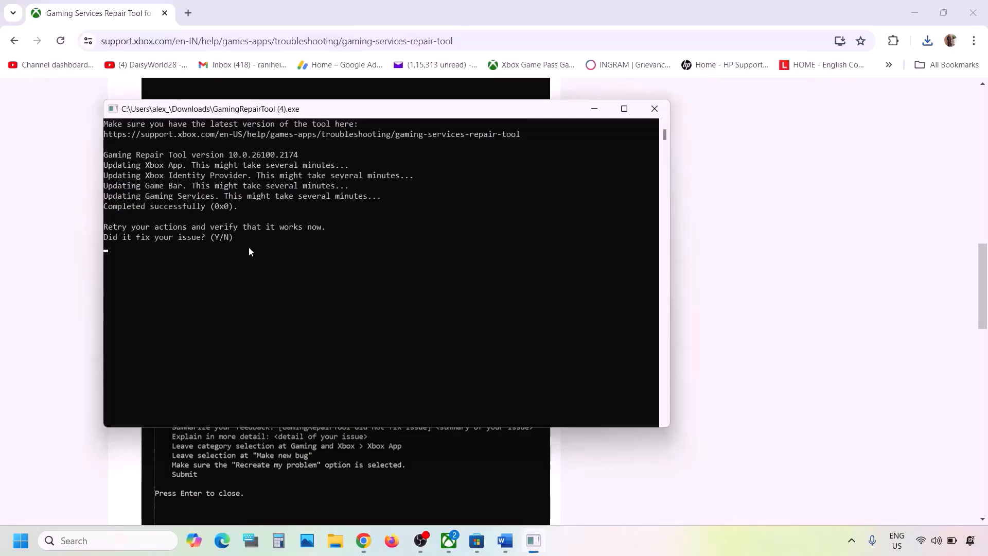
{"action": "left_click_drag", "start_coordinate": [118, 208], "coordinate": [235, 206]}
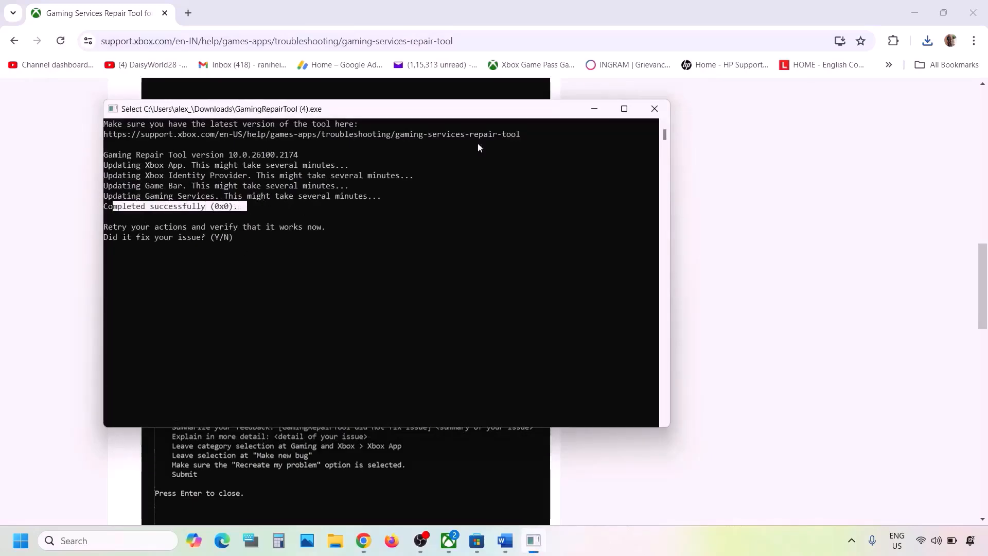
{"action": "left_click", "coordinate": [653, 107]}
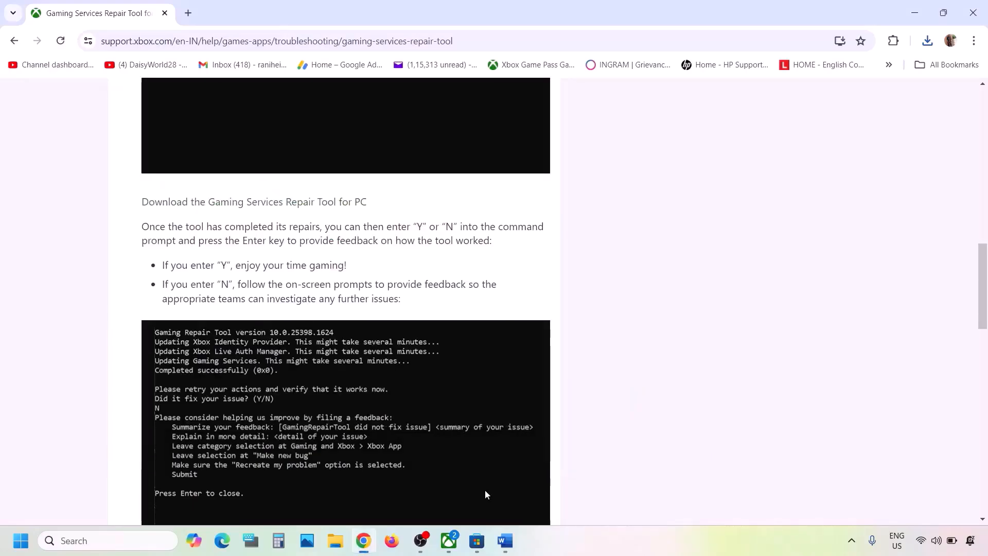
Review Step 2 in the Word document, then switch to Microsoft Store and sign out of the current account
{"action": "left_click", "coordinate": [505, 547]}
{"action": "scroll", "coordinate": [411, 314], "scroll_direction": "down", "scroll_amount": 2}
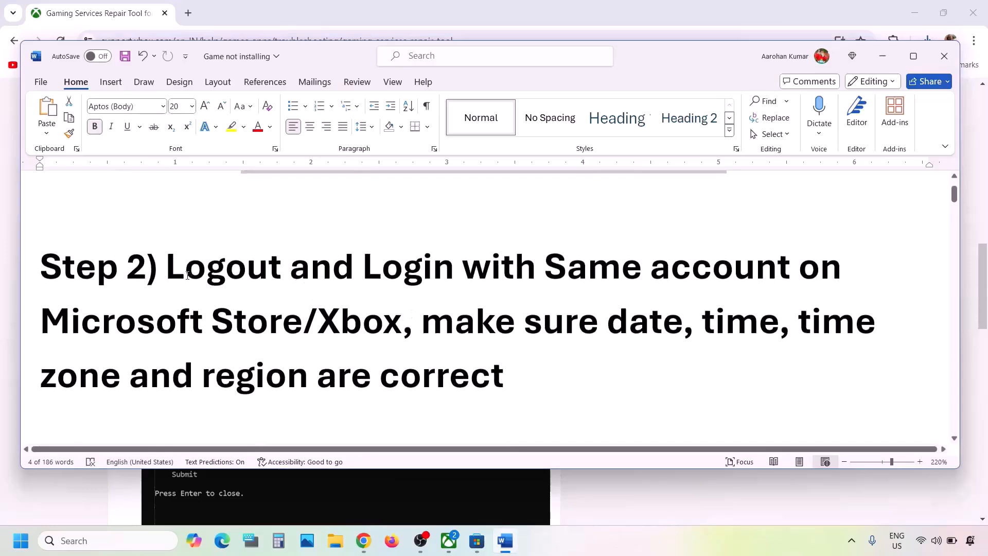
{"action": "left_click_drag", "start_coordinate": [170, 266], "coordinate": [398, 323]}
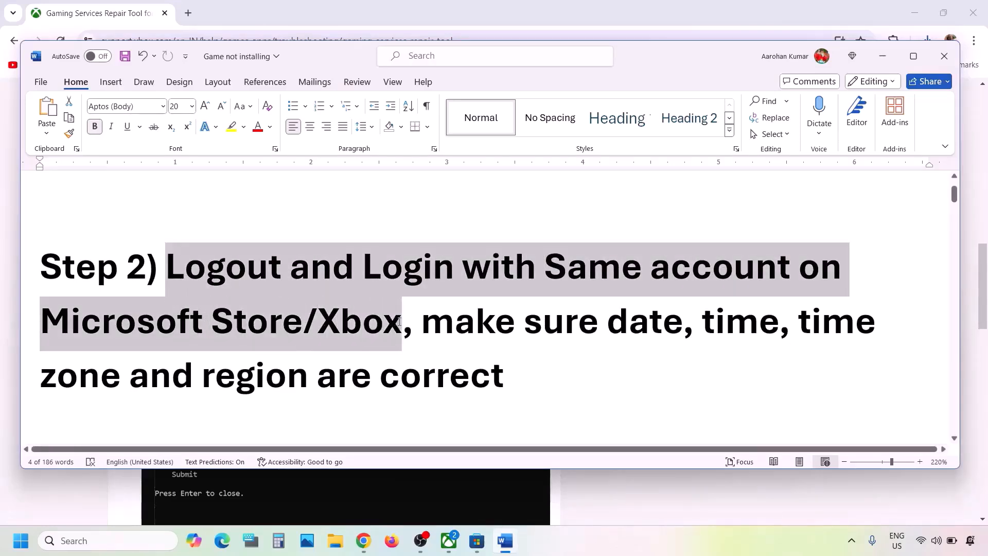
{"action": "left_click", "coordinate": [400, 322]}
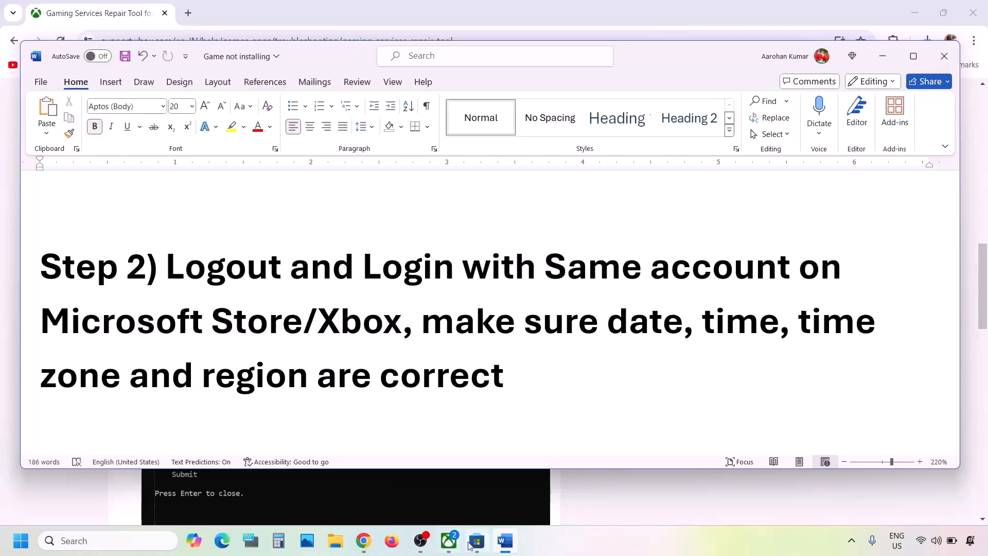
{"action": "left_click", "coordinate": [471, 543]}
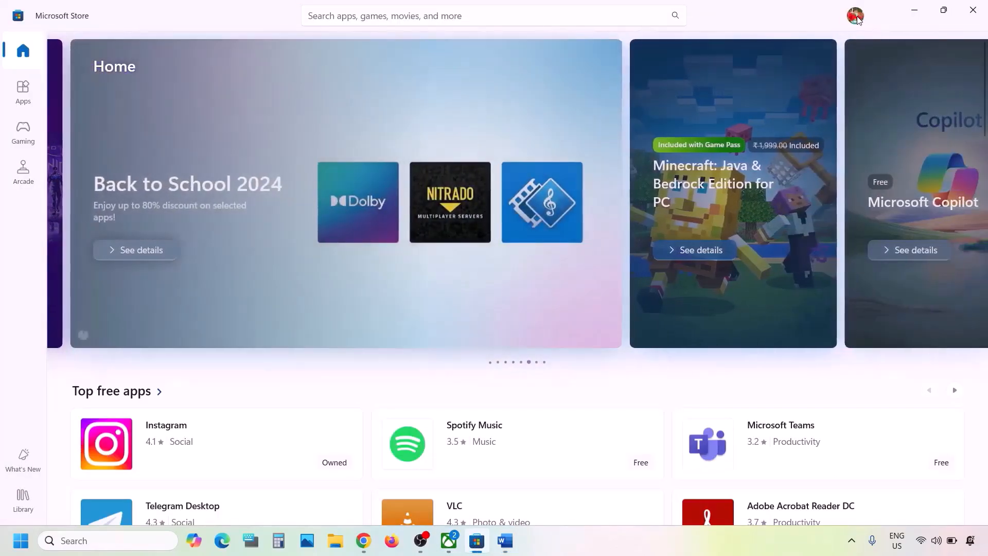
{"action": "left_click", "coordinate": [856, 16]}
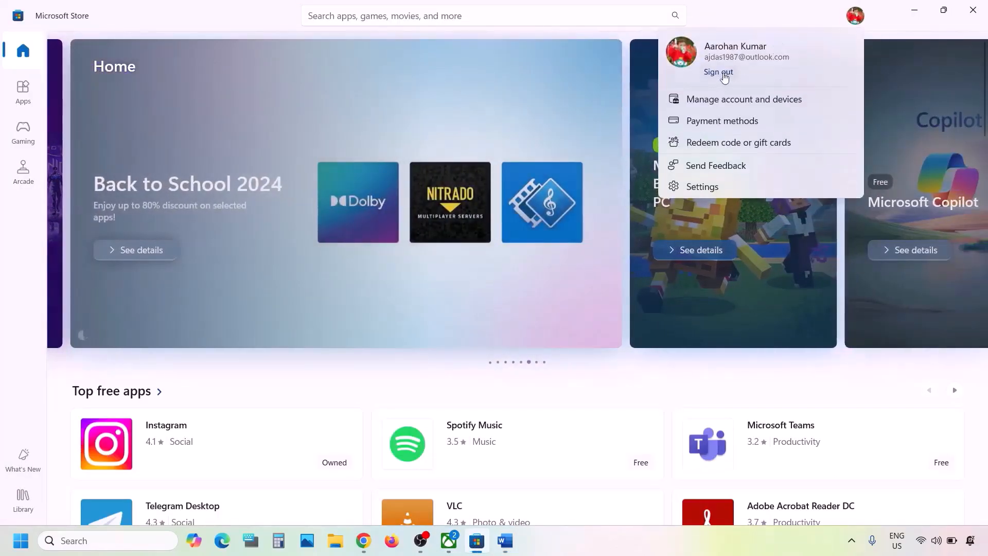
{"action": "left_click", "coordinate": [723, 74]}
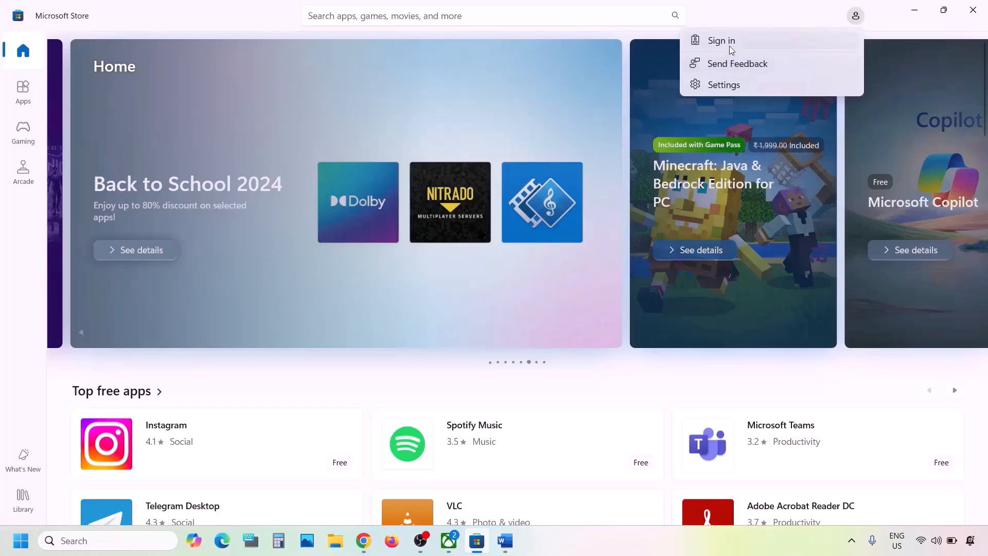
Sign back in to Microsoft Store with the same Outlook account, entering the Windows PIN to verify identity
{"action": "left_click", "coordinate": [731, 45]}
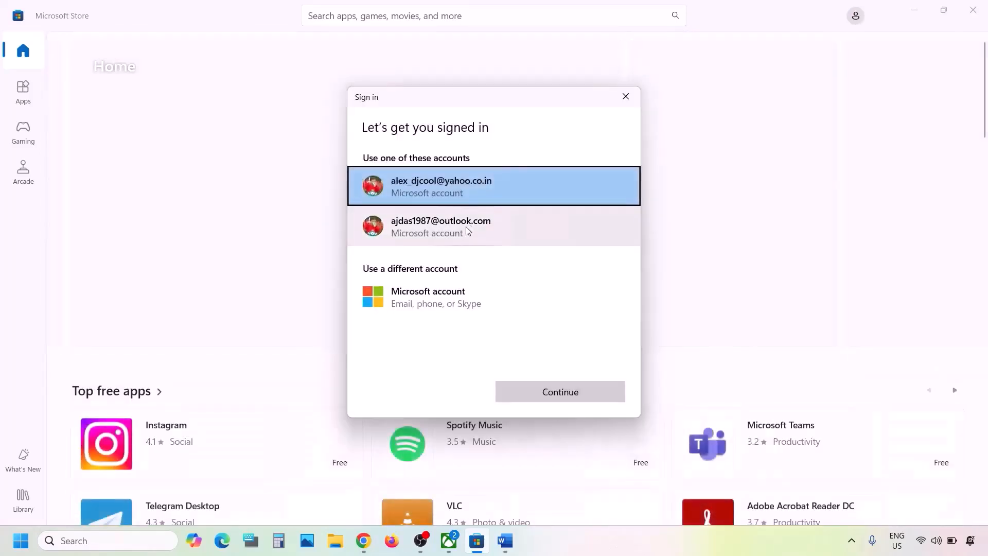
{"action": "left_click", "coordinate": [467, 229]}
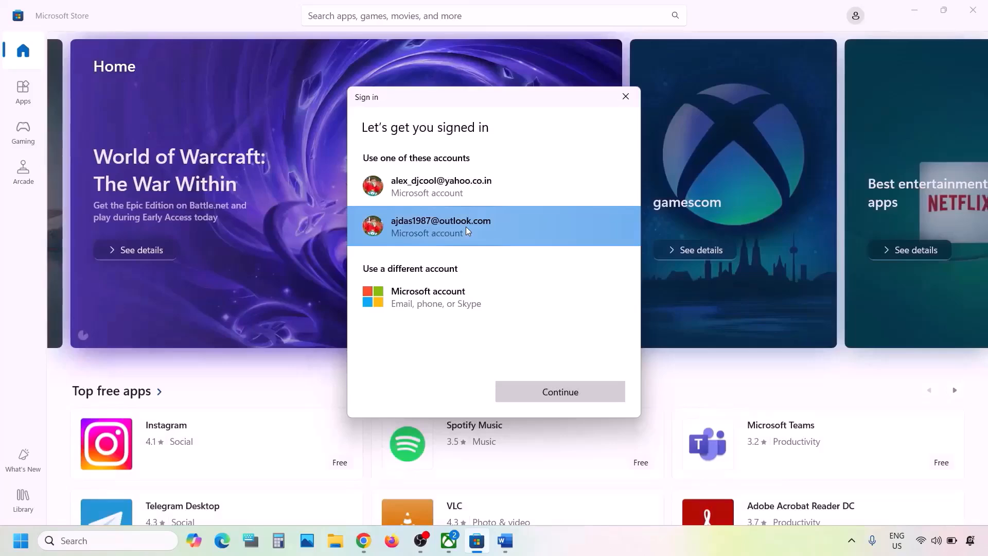
{"action": "left_click", "coordinate": [531, 391]}
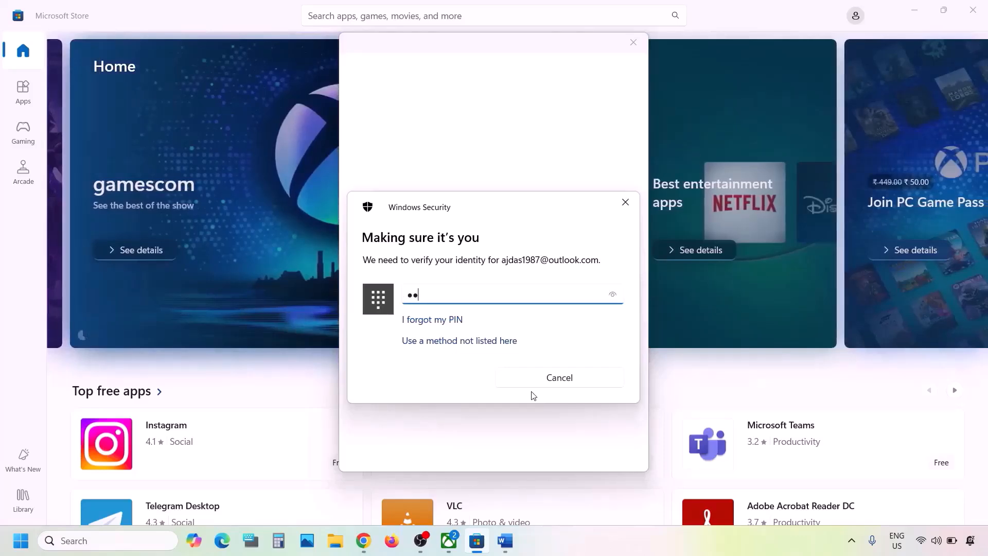
{"action": "type", "text": "••"}
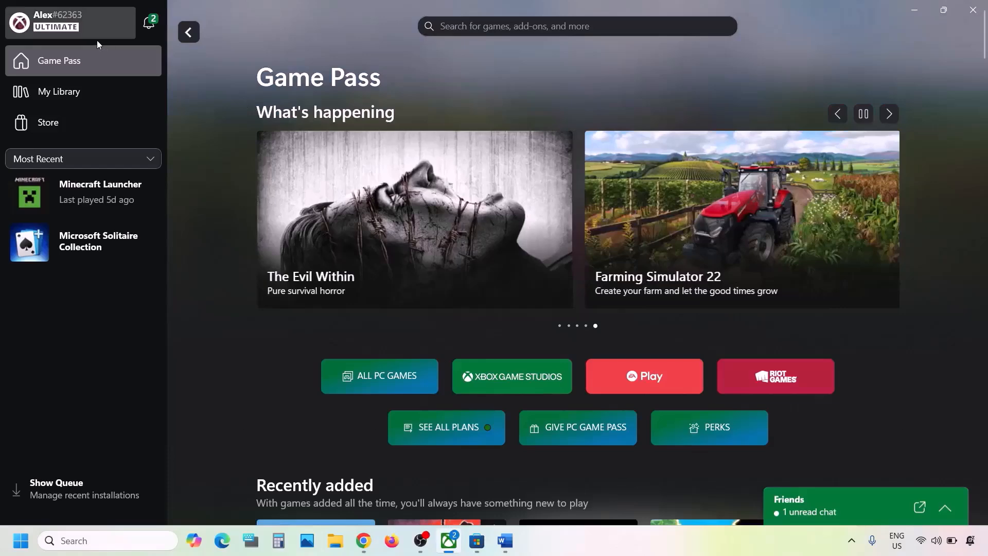
Sign out of the Xbox app and sign back in with the same Outlook account used in Microsoft Store
{"action": "left_click", "coordinate": [71, 31]}
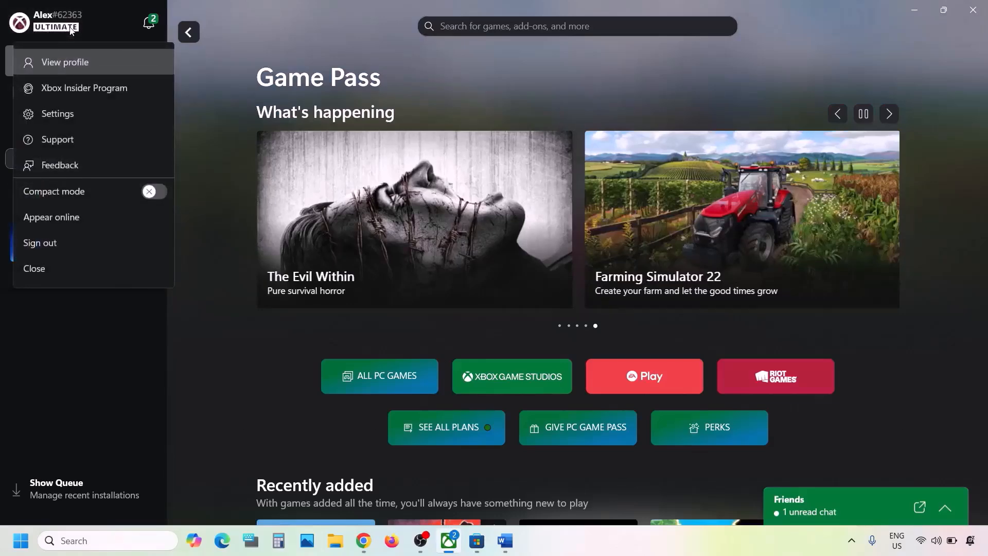
{"action": "left_click", "coordinate": [51, 244]}
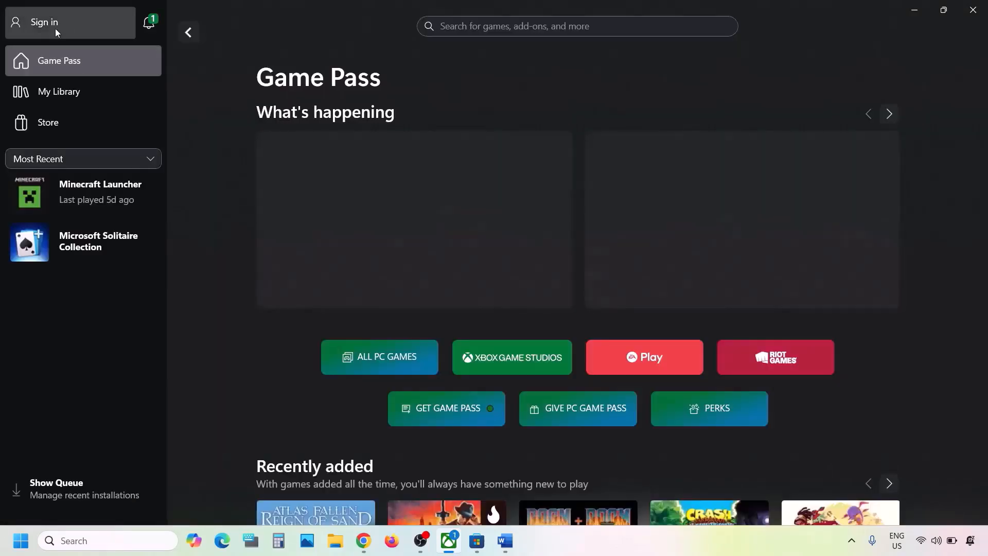
{"action": "left_click", "coordinate": [55, 29]}
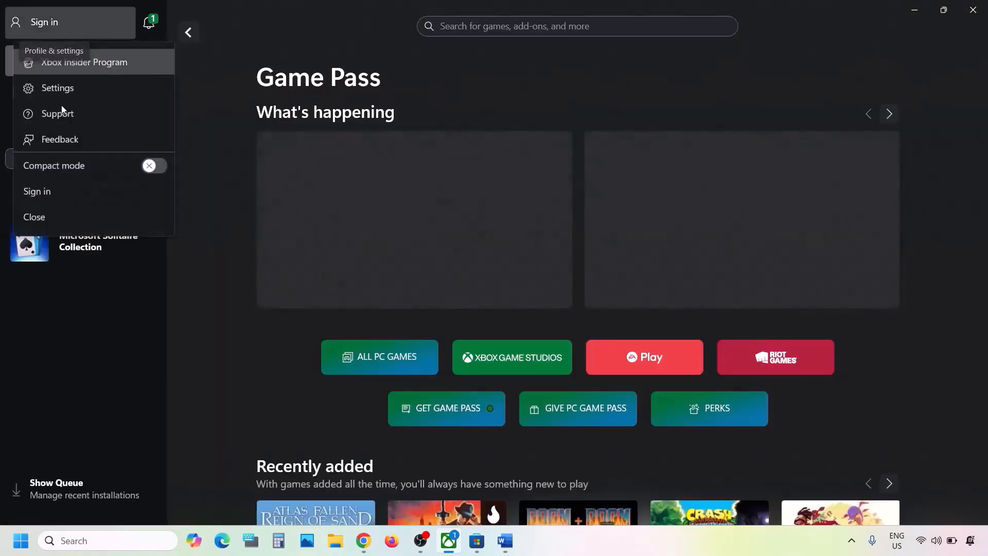
{"action": "left_click", "coordinate": [49, 189]}
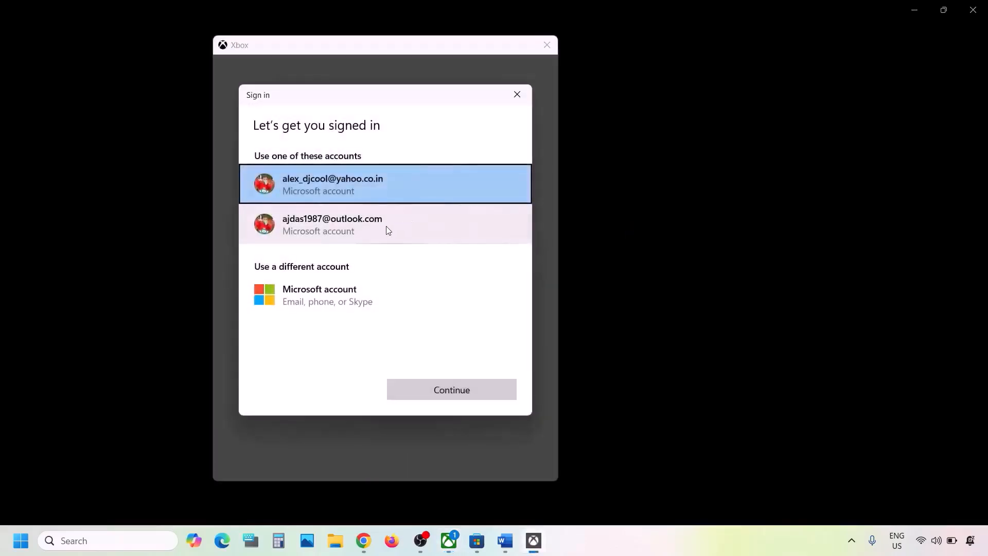
{"action": "left_click", "coordinate": [386, 227]}
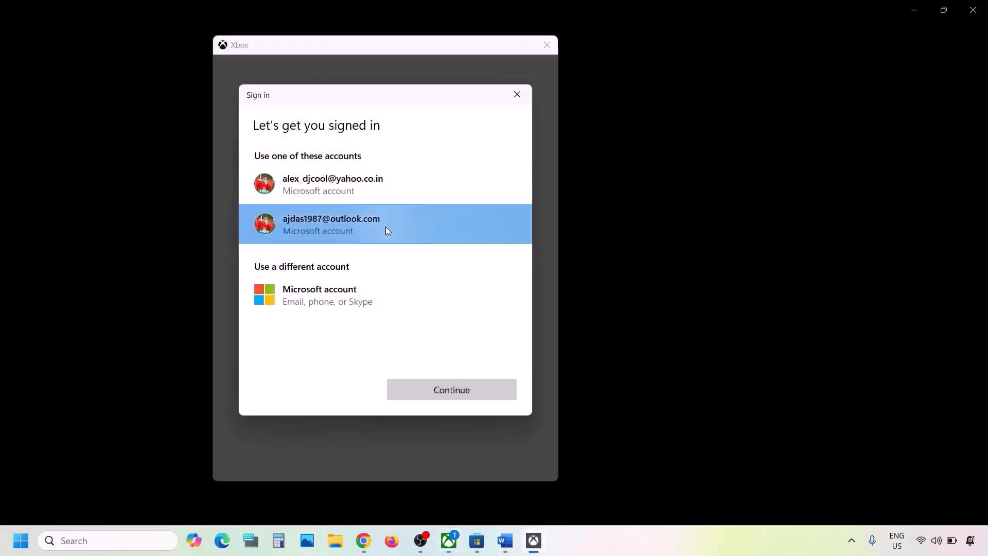
{"action": "left_click", "coordinate": [453, 392]}
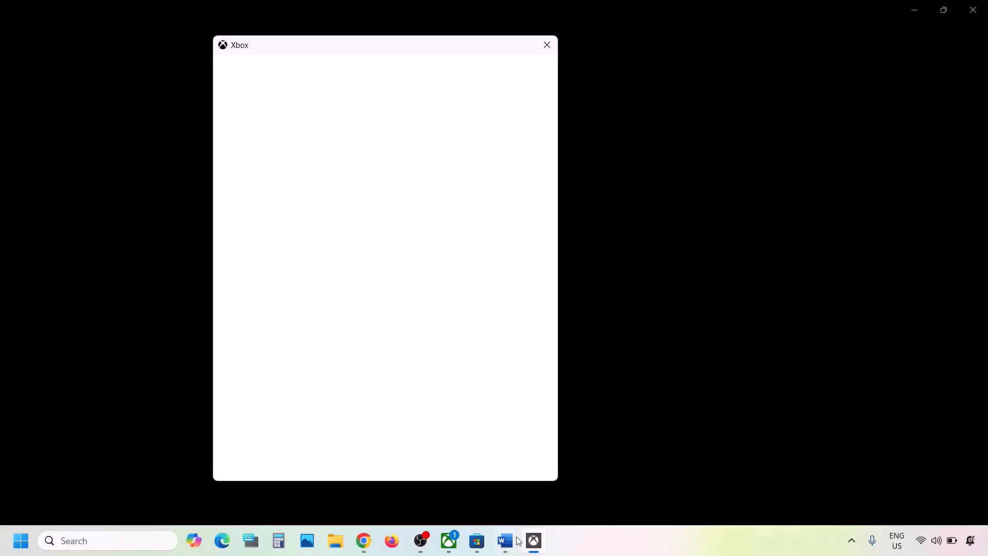
{"action": "left_click", "coordinate": [389, 456]}
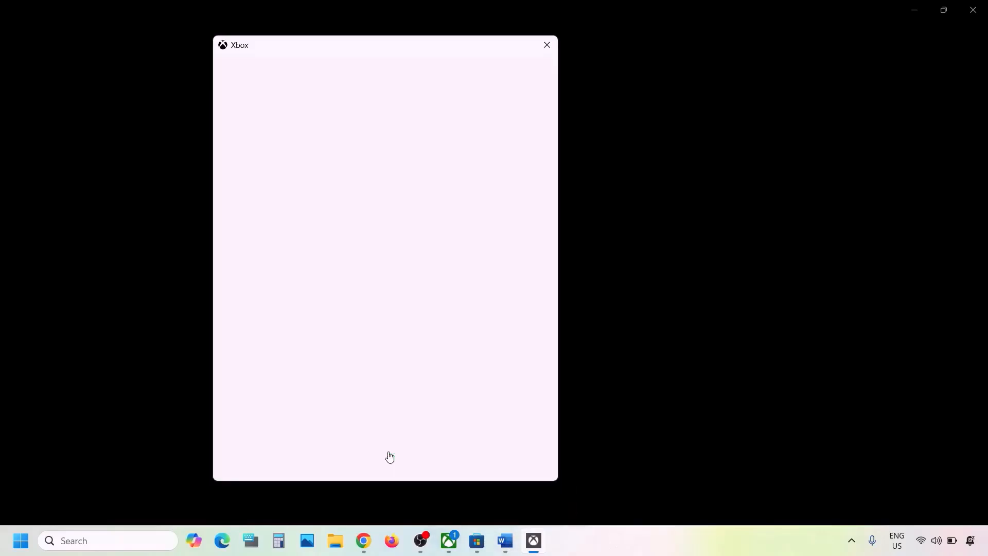
Switch to the Word document and review Step 2's advice on correct date, time, time zone and region
{"action": "left_click", "coordinate": [505, 541]}
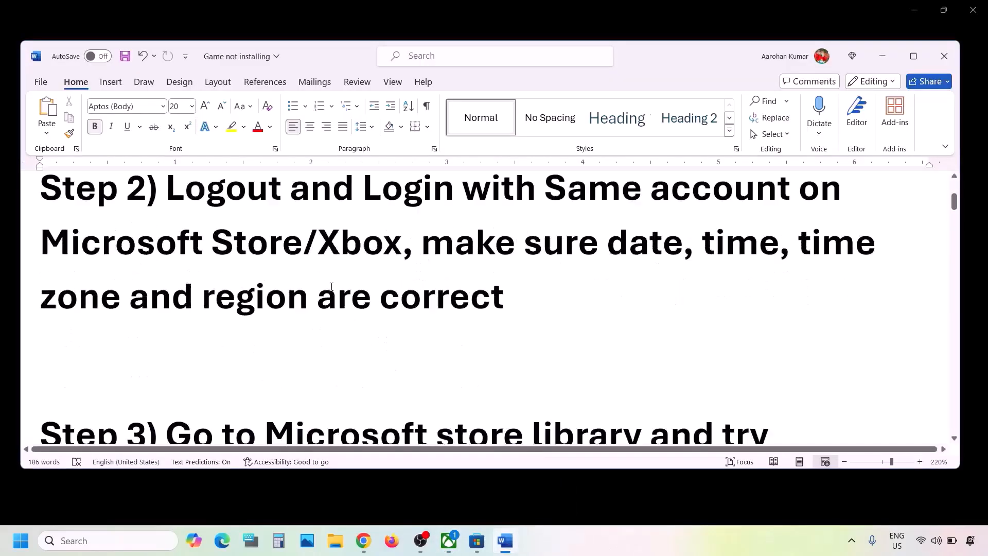
{"action": "scroll", "coordinate": [332, 287], "scroll_direction": "down", "scroll_amount": 2}
{"action": "scroll", "coordinate": [332, 286], "scroll_direction": "up", "scroll_amount": 2}
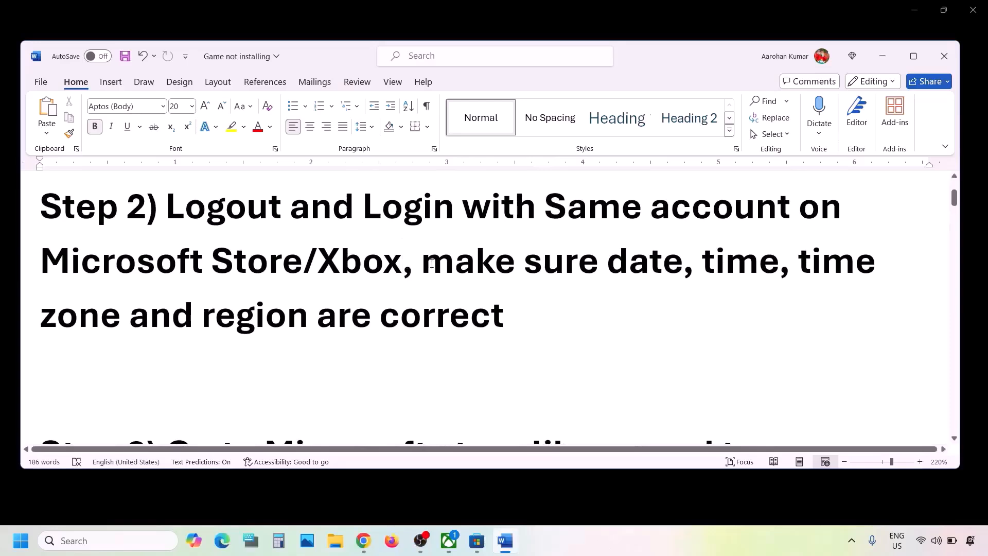
{"action": "left_click_drag", "start_coordinate": [431, 263], "coordinate": [546, 317]}
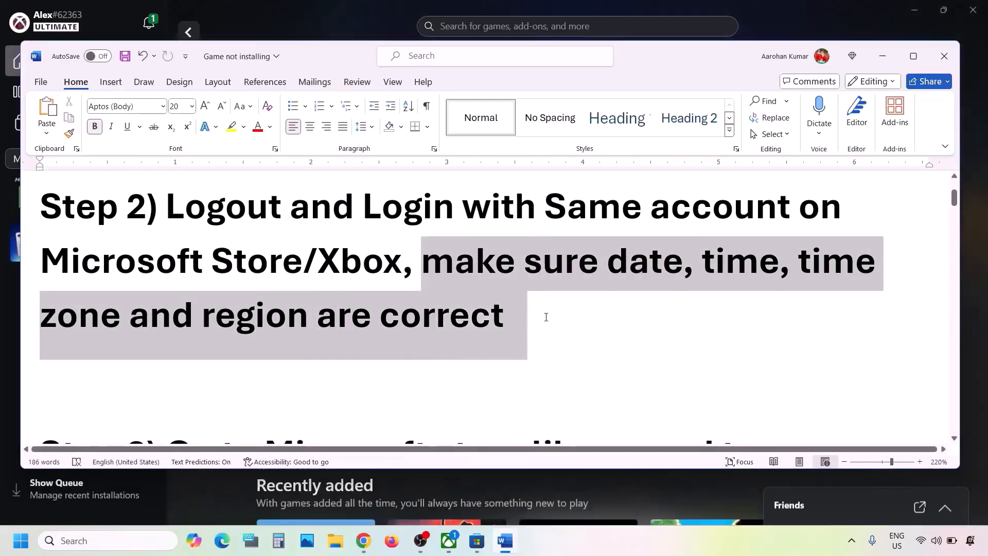
Open the Date & time page in Windows Settings and sync the clock with the time server
{"action": "left_click", "coordinate": [13, 546]}
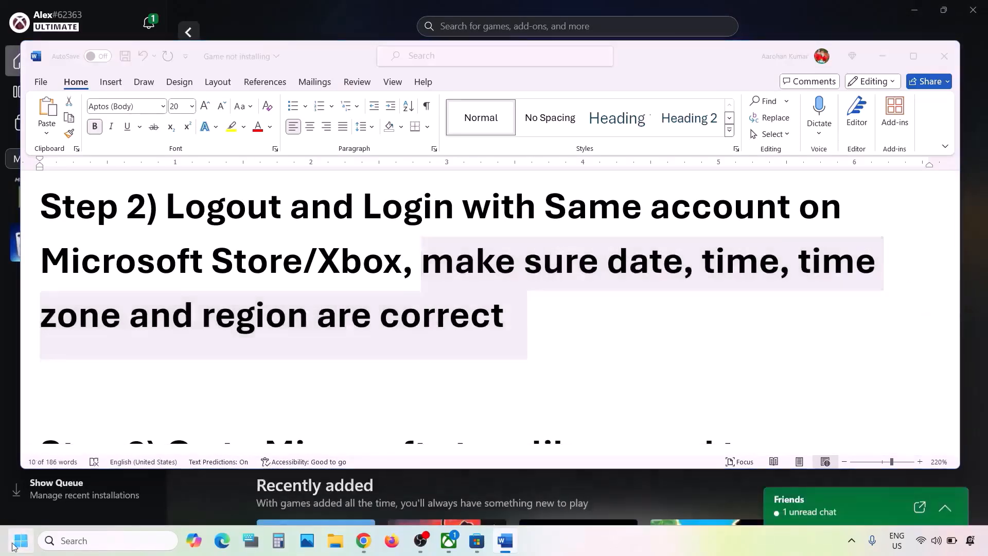
{"action": "left_click", "coordinate": [306, 216]}
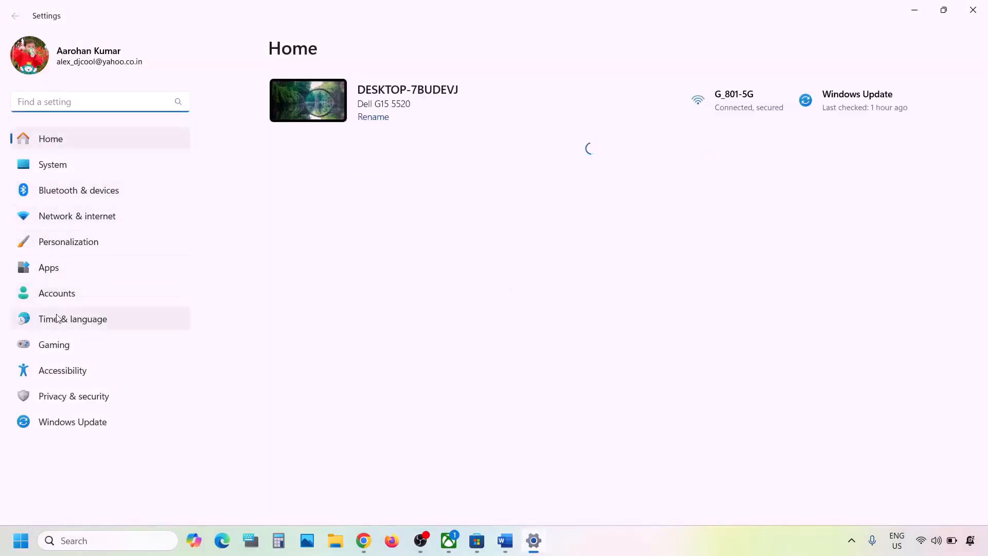
{"action": "left_click", "coordinate": [75, 323]}
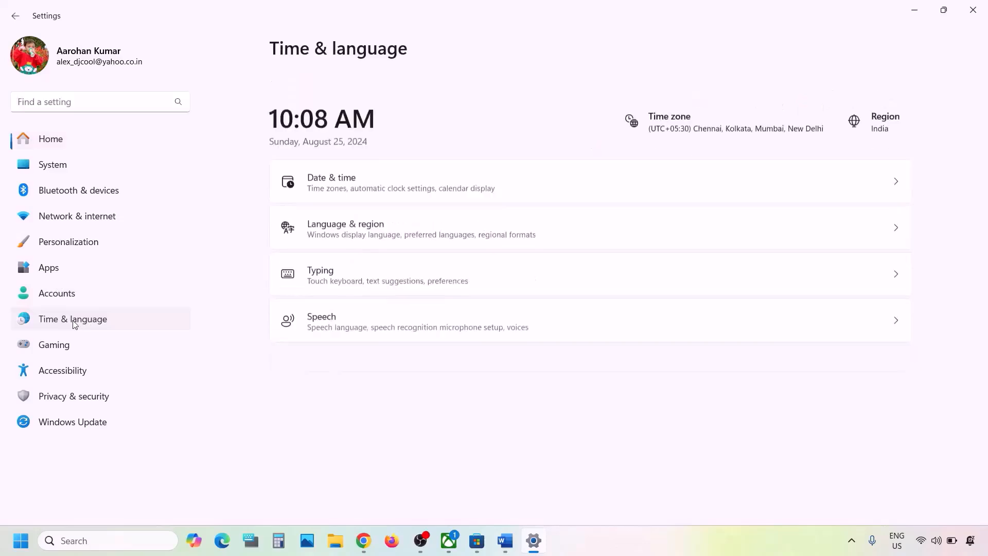
{"action": "left_click", "coordinate": [429, 164]}
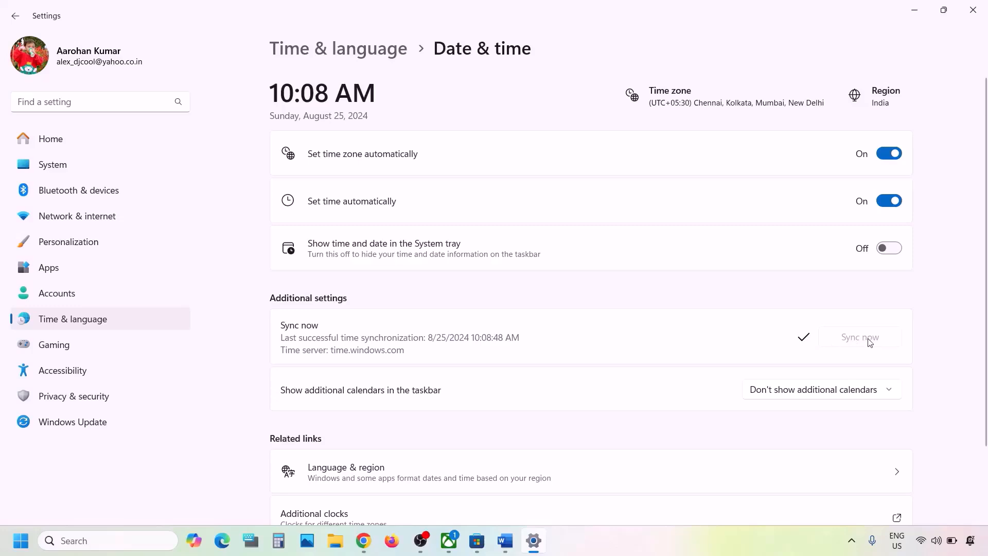
Check the country or region choice in the Language & region settings, then close Settings
{"action": "left_click", "coordinate": [101, 322]}
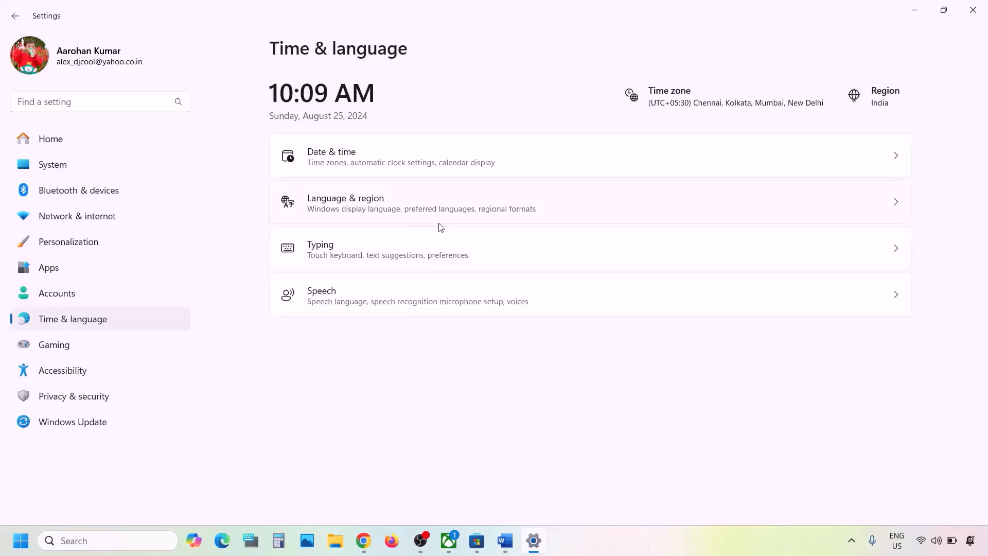
{"action": "left_click", "coordinate": [359, 207]}
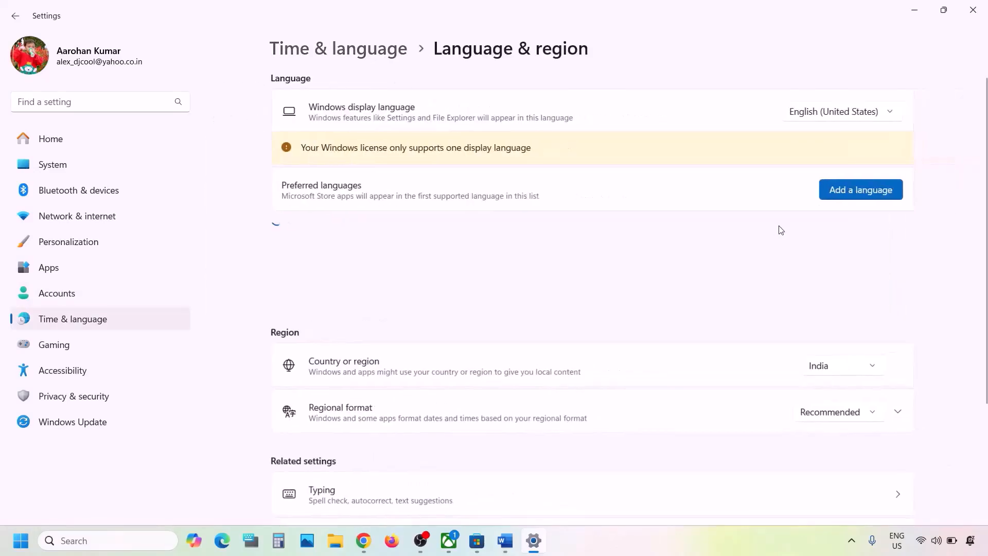
{"action": "left_click", "coordinate": [854, 372]}
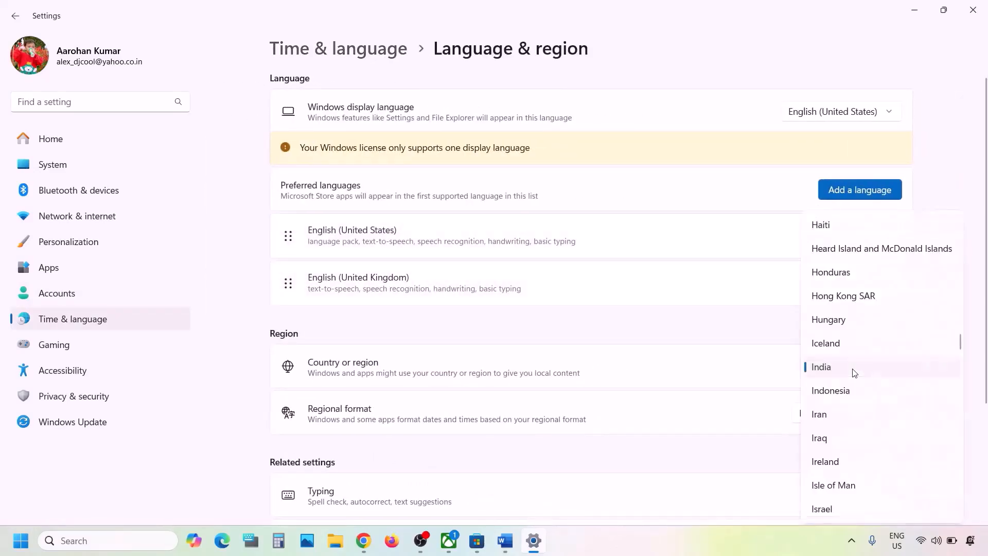
{"action": "left_click", "coordinate": [979, 256]}
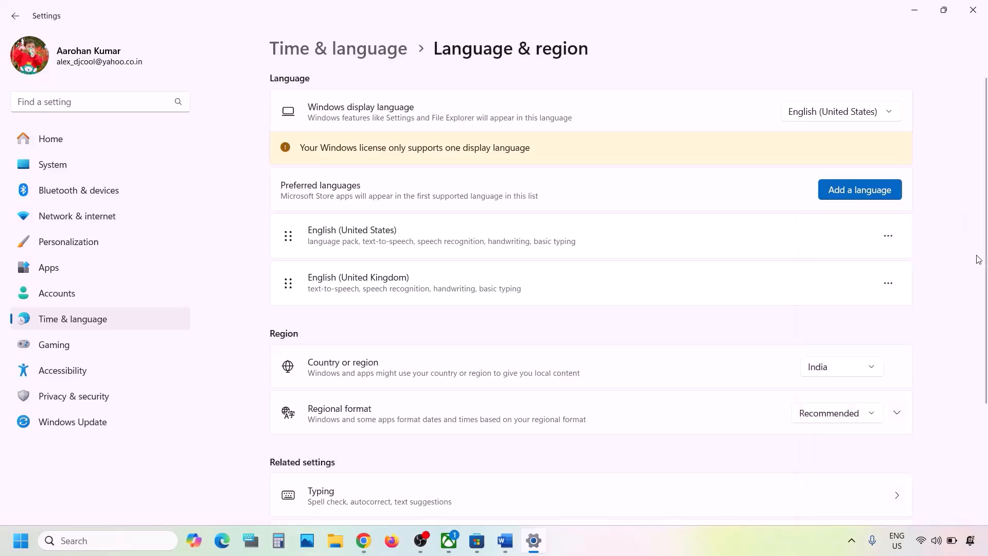
{"action": "left_click", "coordinate": [967, 15]}
Read Step 3 in the Word document about installing from the Microsoft Store library, then switch to Microsoft Store
{"action": "left_click_drag", "start_coordinate": [419, 265], "coordinate": [455, 348]}
{"action": "scroll", "coordinate": [455, 348], "scroll_direction": "down", "scroll_amount": 5}
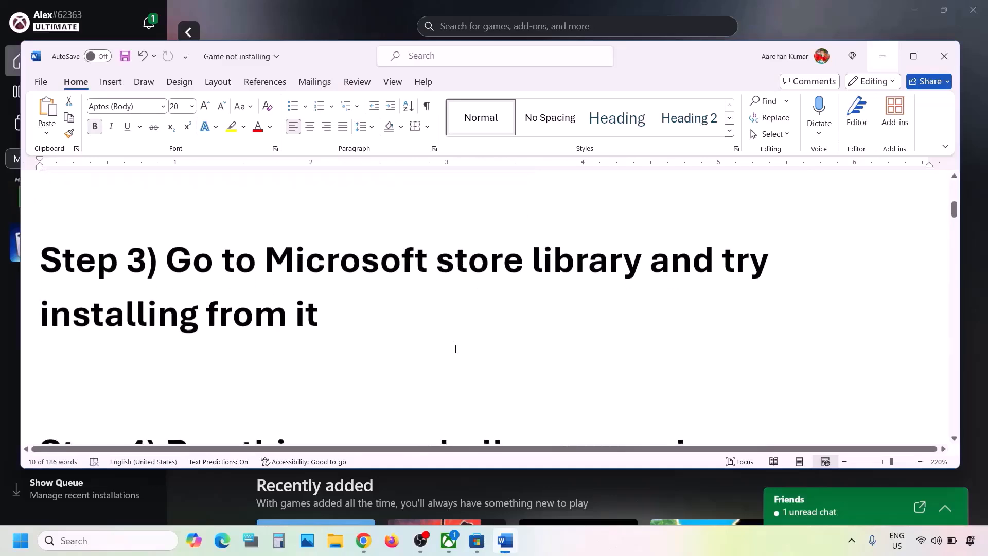
{"action": "left_click_drag", "start_coordinate": [176, 260], "coordinate": [318, 311]}
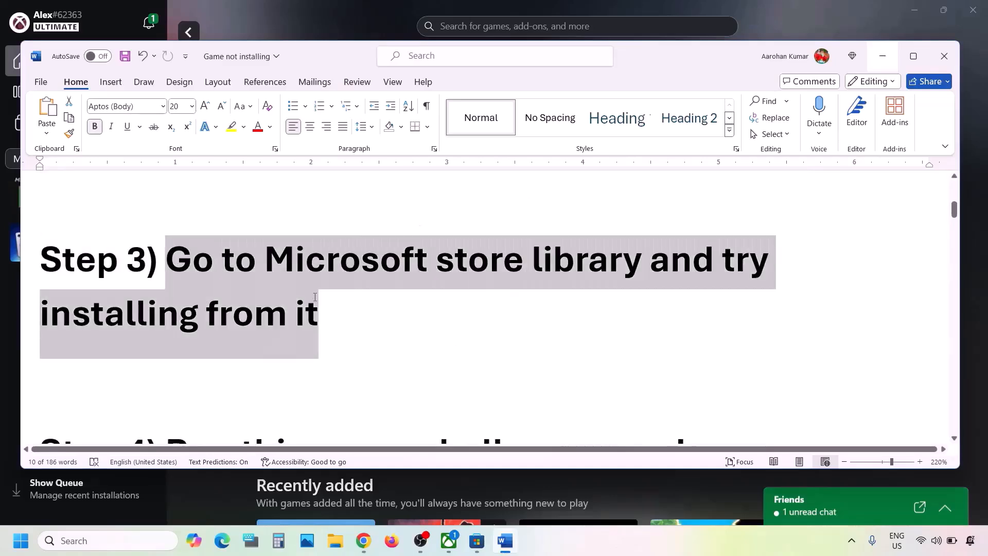
{"action": "left_click", "coordinate": [318, 312]}
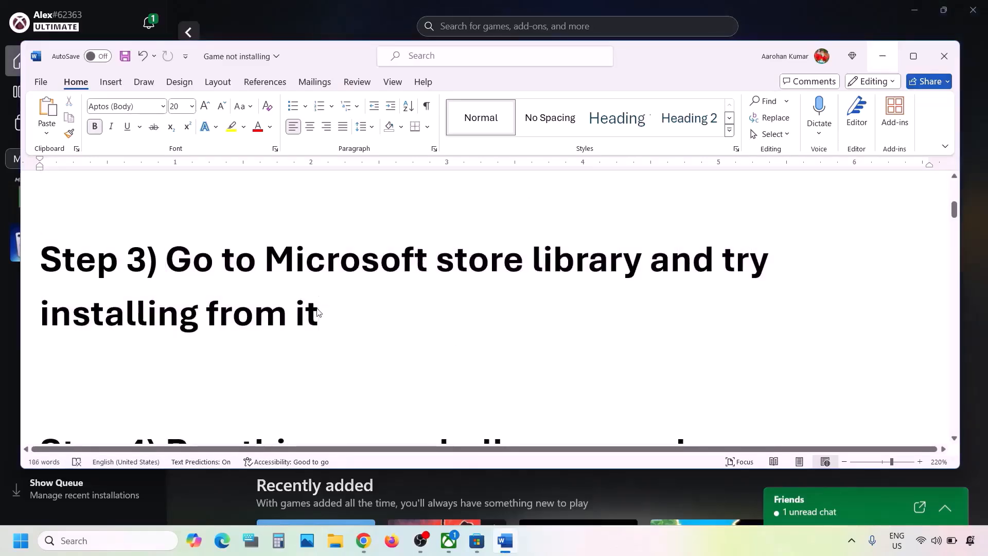
{"action": "left_click", "coordinate": [311, 27]}
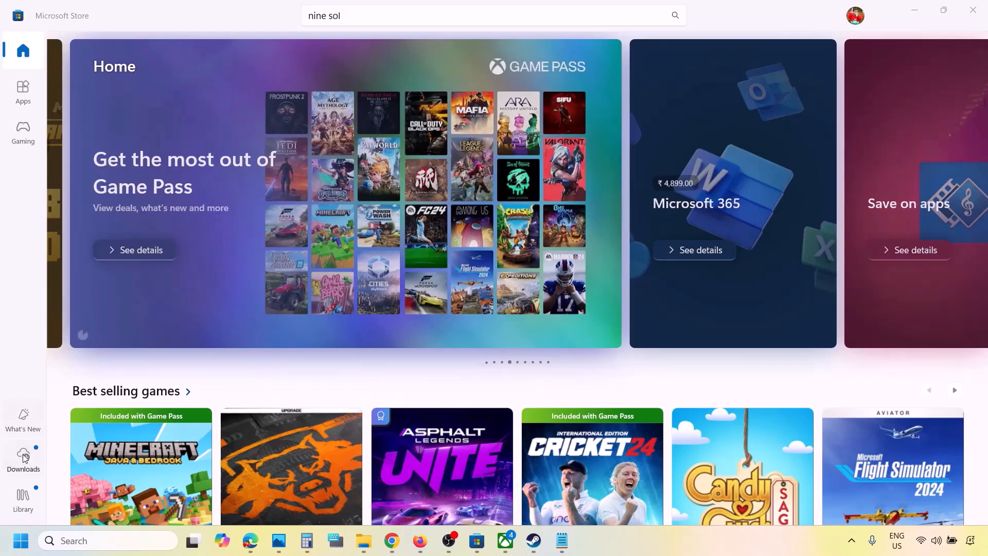
Open the Microsoft Store downloads list and look through the current downloads and recent updates
{"action": "left_click", "coordinate": [29, 462]}
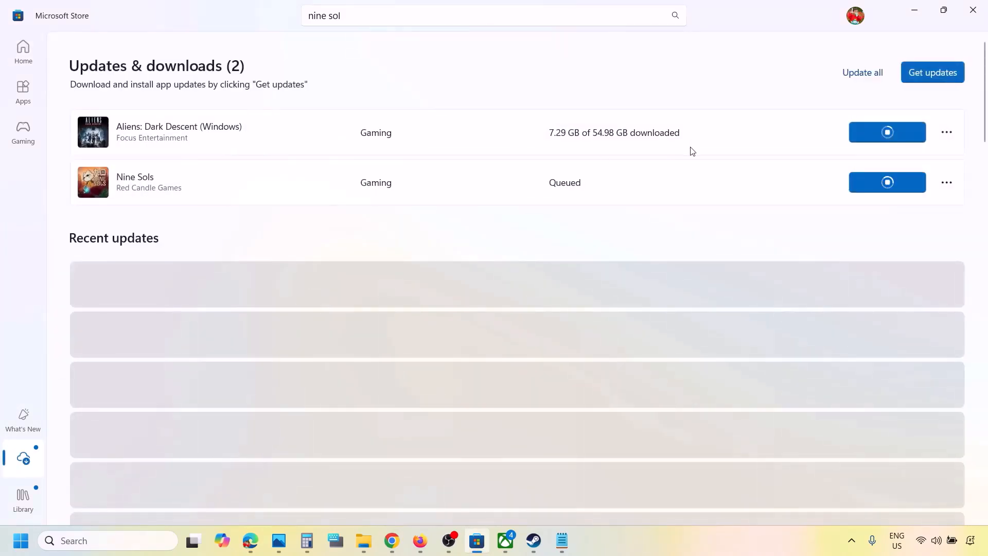
{"action": "scroll", "coordinate": [658, 315], "scroll_direction": "down", "scroll_amount": 3}
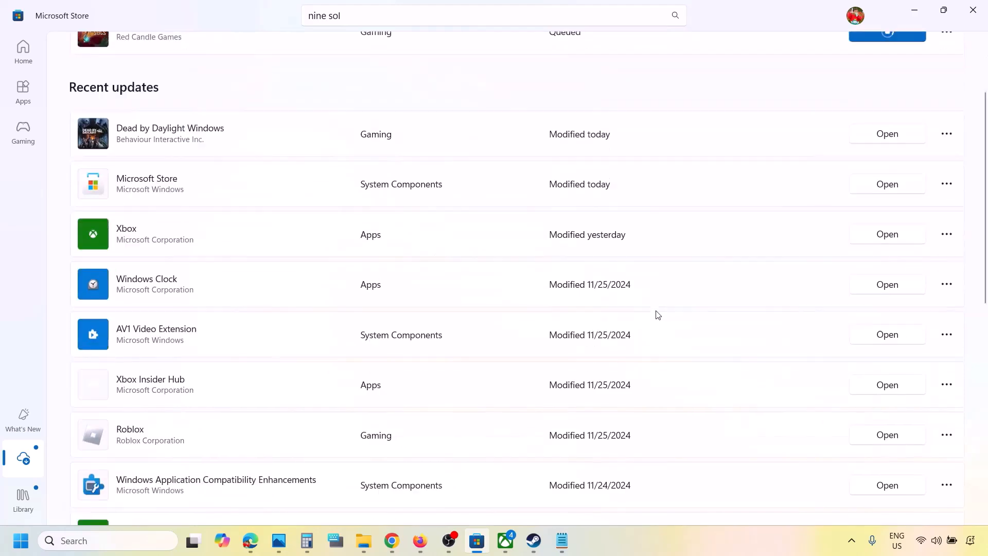
{"action": "scroll", "coordinate": [656, 314], "scroll_direction": "down", "scroll_amount": 3}
{"action": "scroll", "coordinate": [657, 314], "scroll_direction": "up", "scroll_amount": 6}
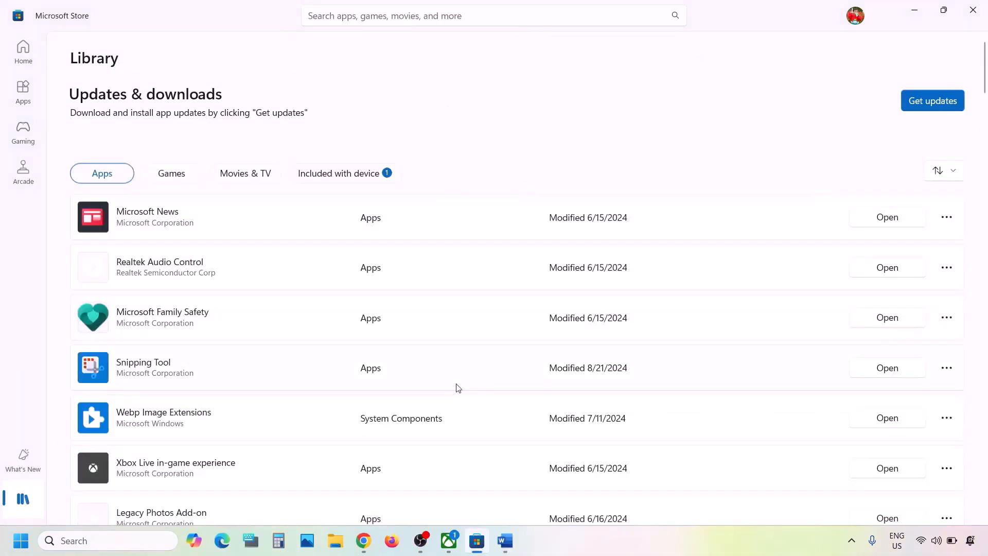
Bring up the Xbox app and minimize it, then check for app updates in Microsoft Store's downloads
{"action": "left_click", "coordinate": [449, 540]}
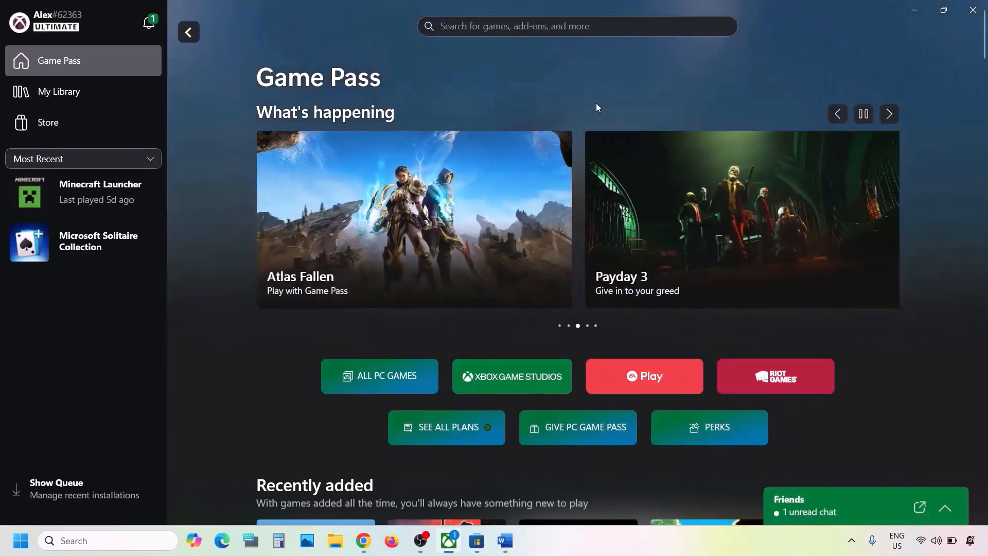
{"action": "left_click", "coordinate": [922, 10]}
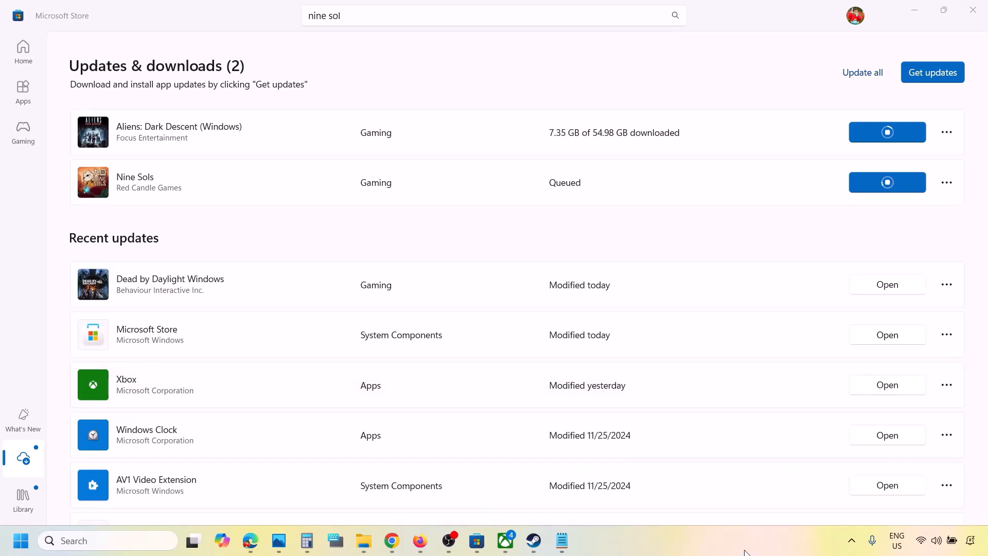
{"action": "left_click", "coordinate": [26, 460]}
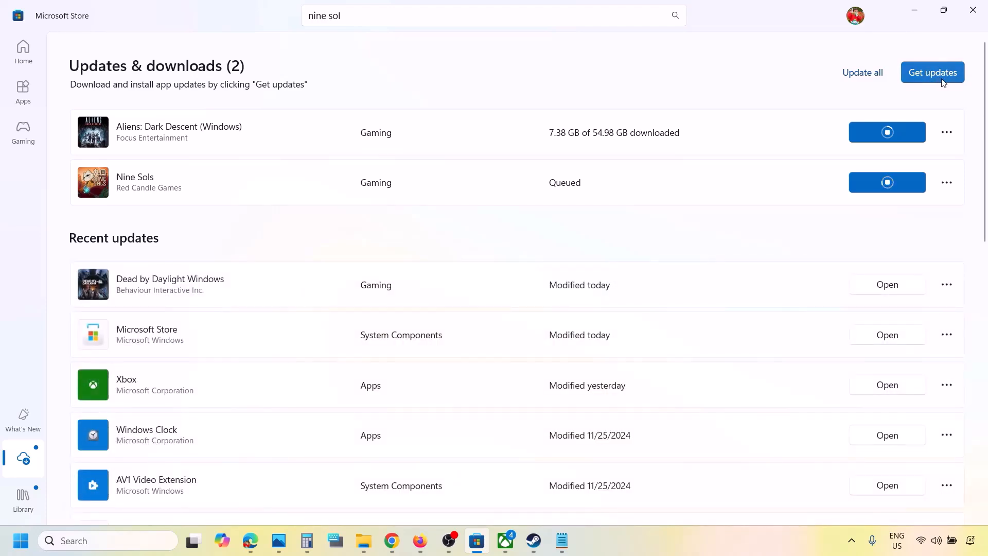
{"action": "left_click", "coordinate": [922, 71]}
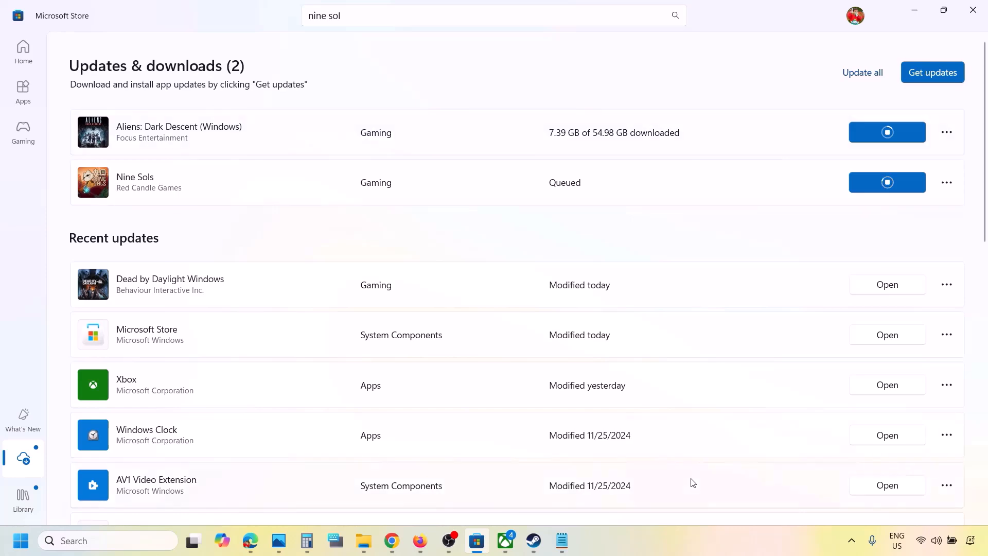
{"action": "right_click", "coordinate": [646, 550]}
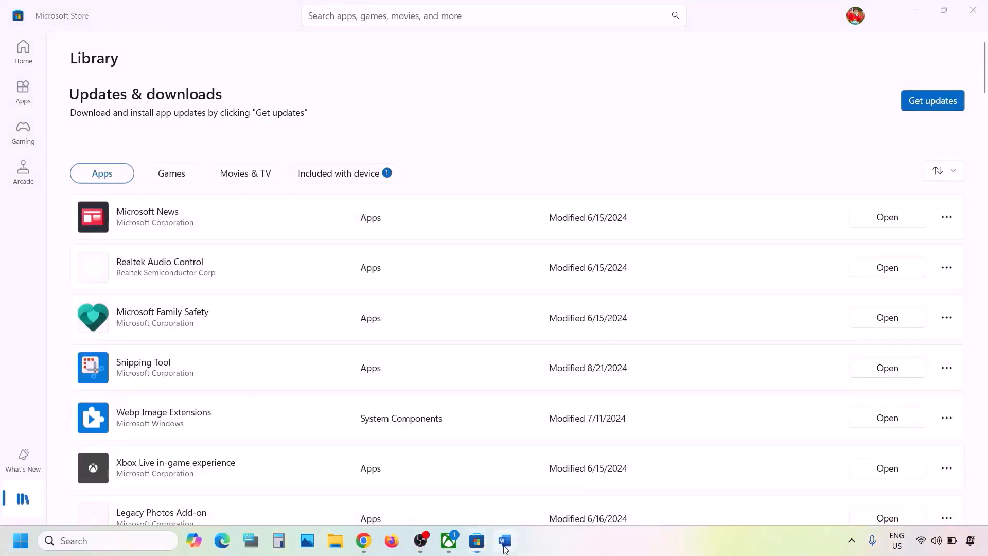
Copy the full Get-AppxPackage -AllUsers command from Step 4 of the Word document
{"action": "left_click", "coordinate": [505, 541]}
{"action": "scroll", "coordinate": [386, 364], "scroll_direction": "down", "scroll_amount": 3}
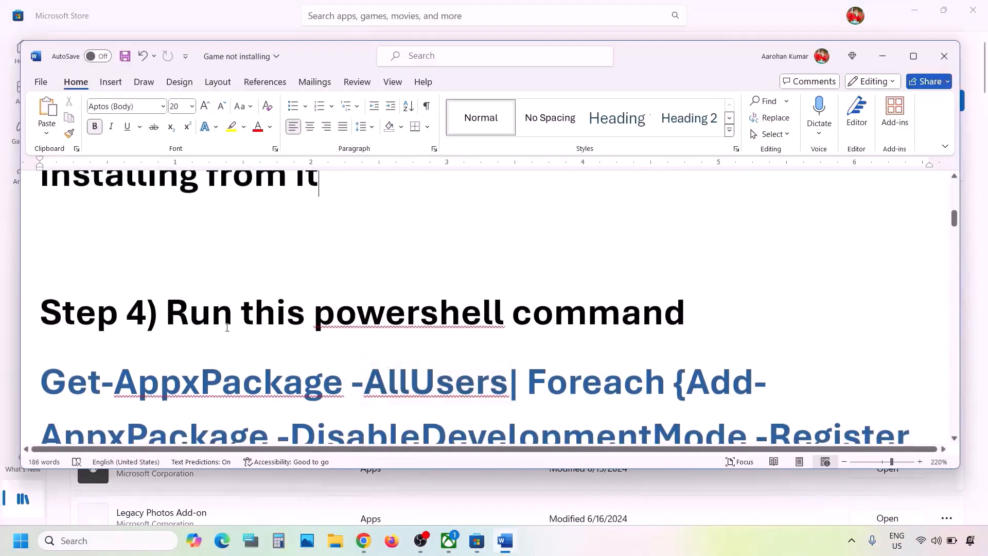
{"action": "scroll", "coordinate": [227, 328], "scroll_direction": "down", "scroll_amount": 2}
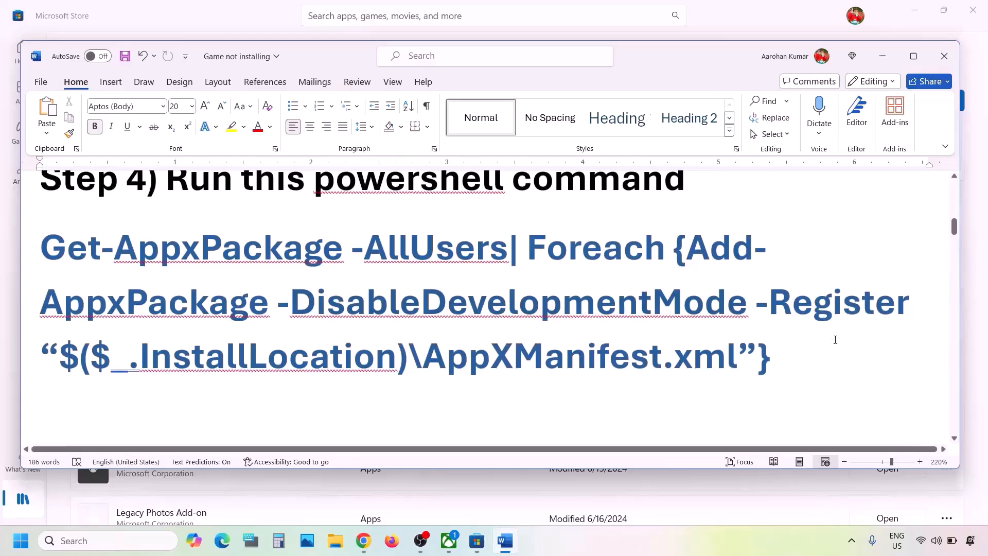
{"action": "left_click_drag", "start_coordinate": [807, 348], "coordinate": [51, 262]}
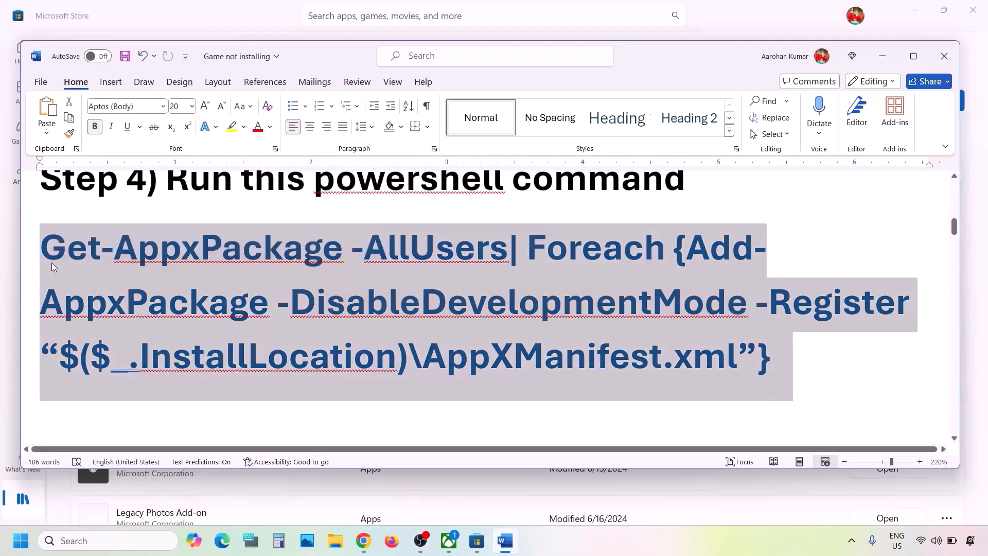
{"action": "right_click", "coordinate": [51, 263]}
{"action": "left_click", "coordinate": [91, 296]}
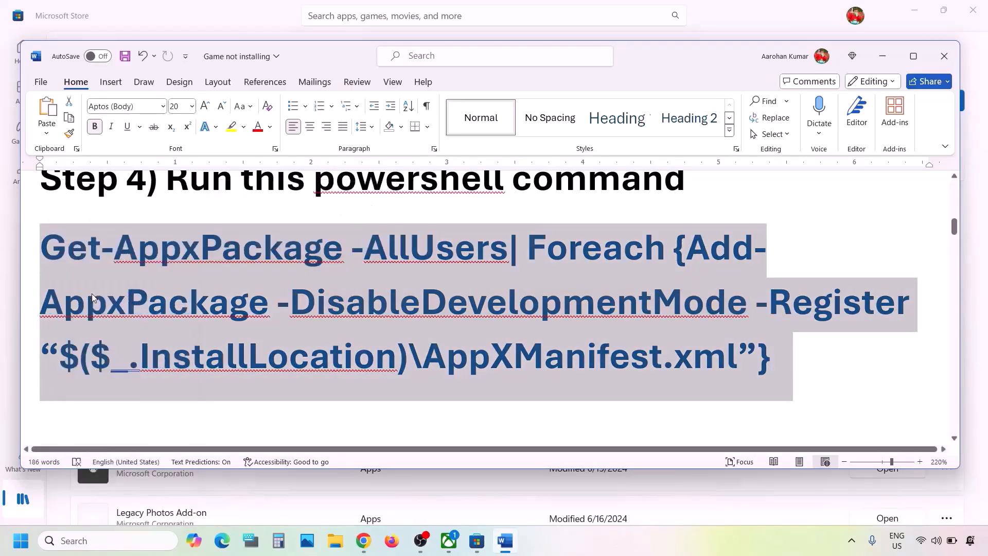
Open Windows PowerShell as administrator and run the copied Get-AppxPackage command to re-register all app packages
{"action": "left_click", "coordinate": [100, 548]}
{"action": "type", "text": "powe"}
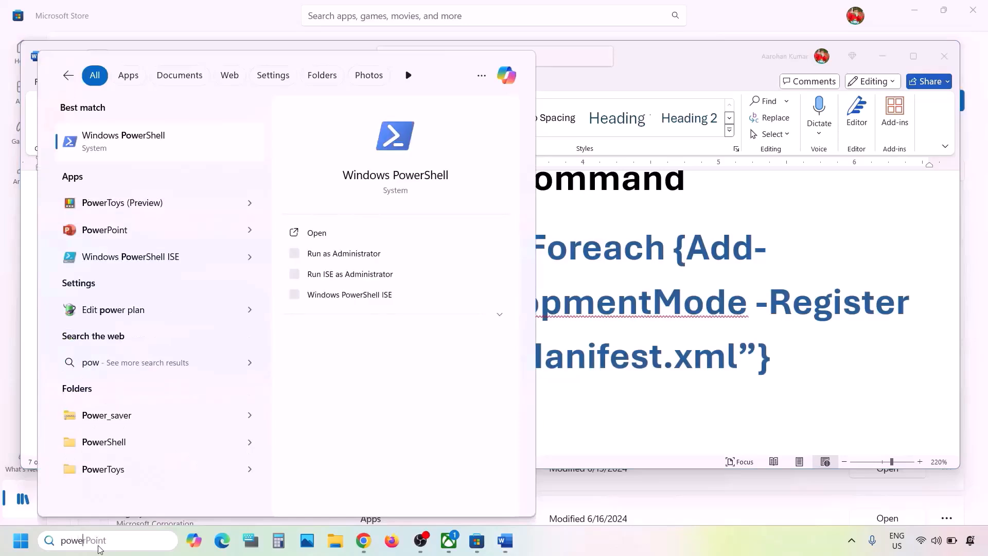
{"action": "type", "text": "rshell"}
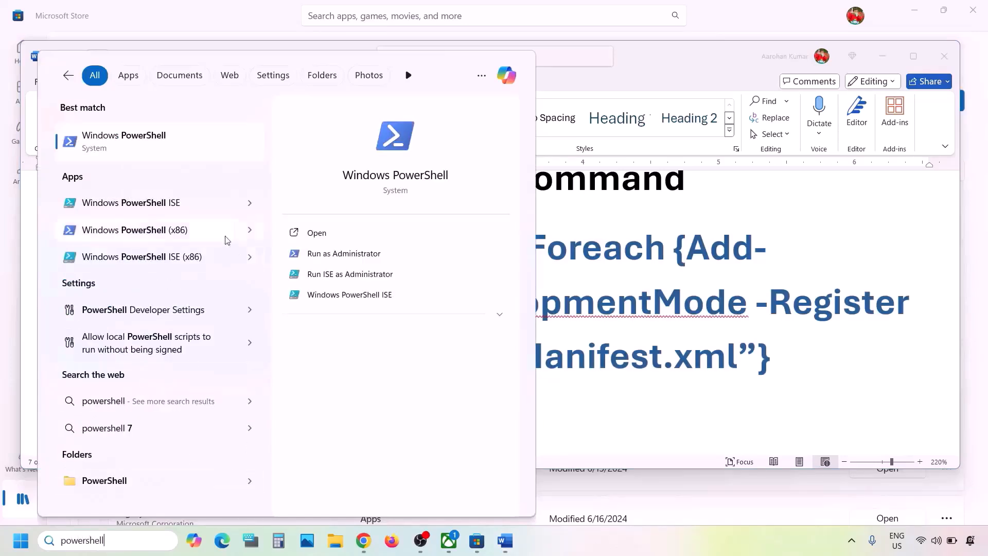
{"action": "right_click", "coordinate": [125, 145]}
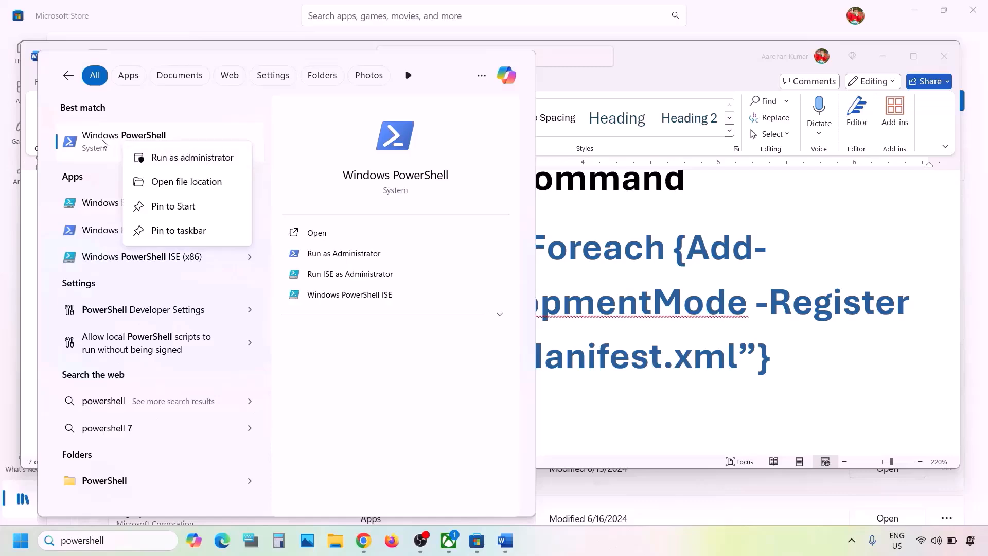
{"action": "left_click", "coordinate": [195, 159]}
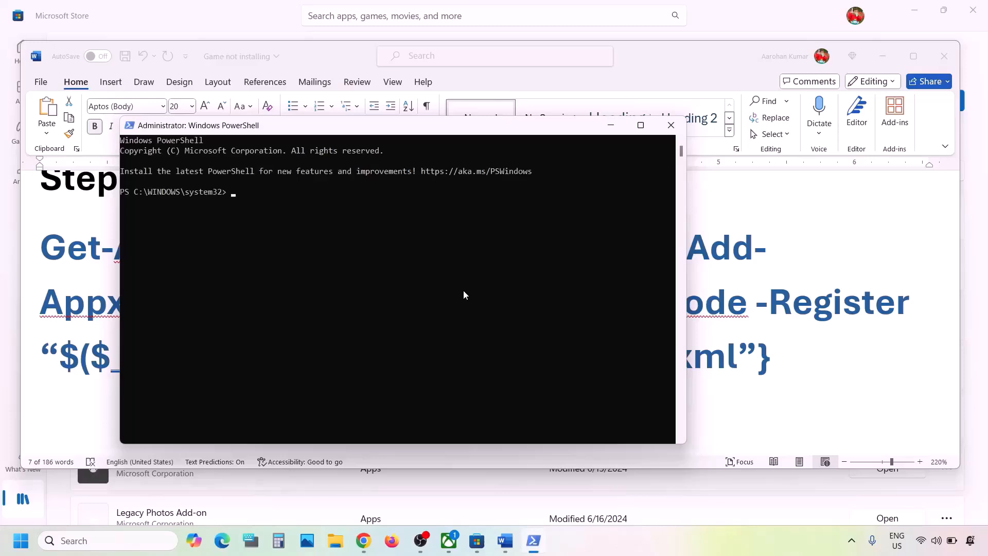
{"action": "key", "text": "ctrl+v"}
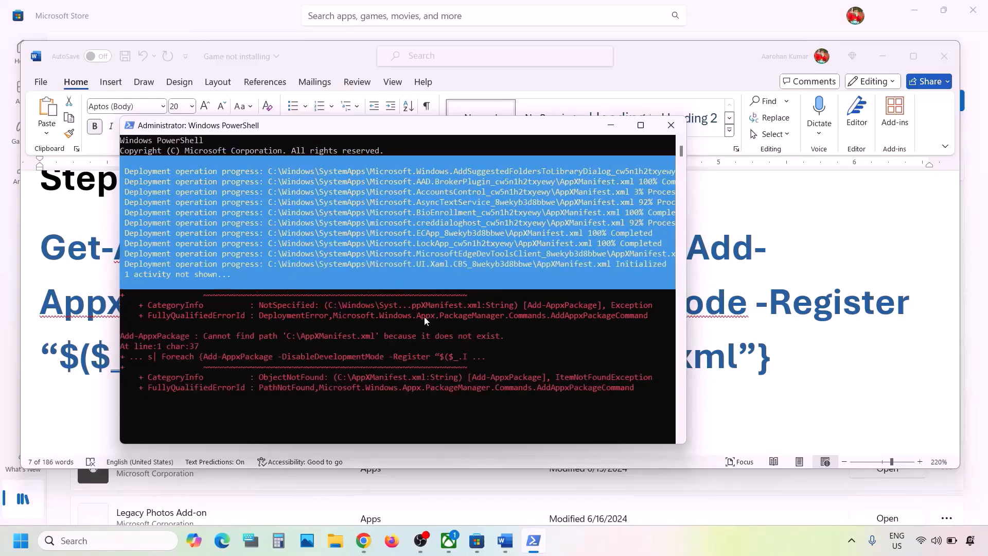
Return to the Word document and read Step 5 about deleting the Microsoft Store local cache files
{"action": "left_click", "coordinate": [741, 287]}
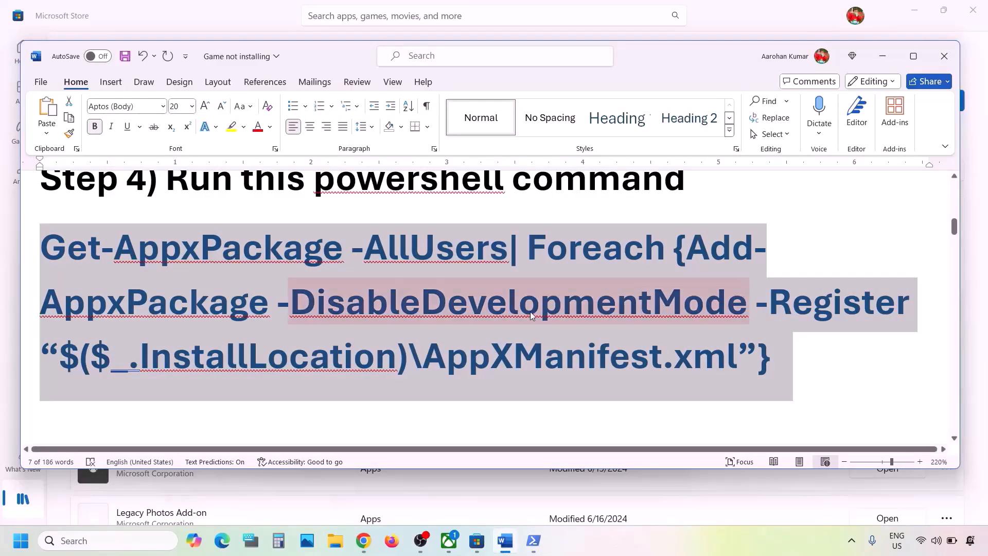
{"action": "scroll", "coordinate": [532, 316], "scroll_direction": "down", "scroll_amount": 5}
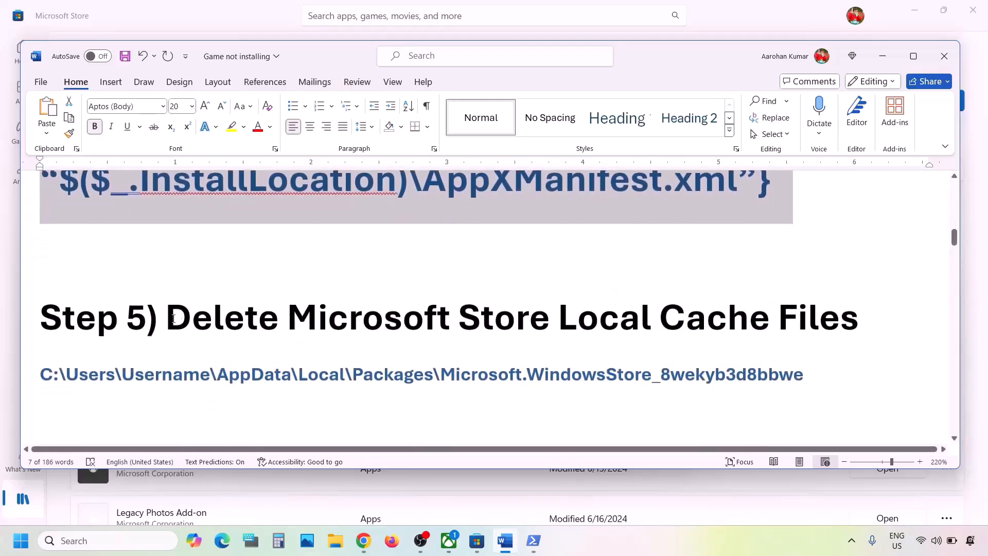
{"action": "left_click_drag", "start_coordinate": [173, 318], "coordinate": [858, 321]}
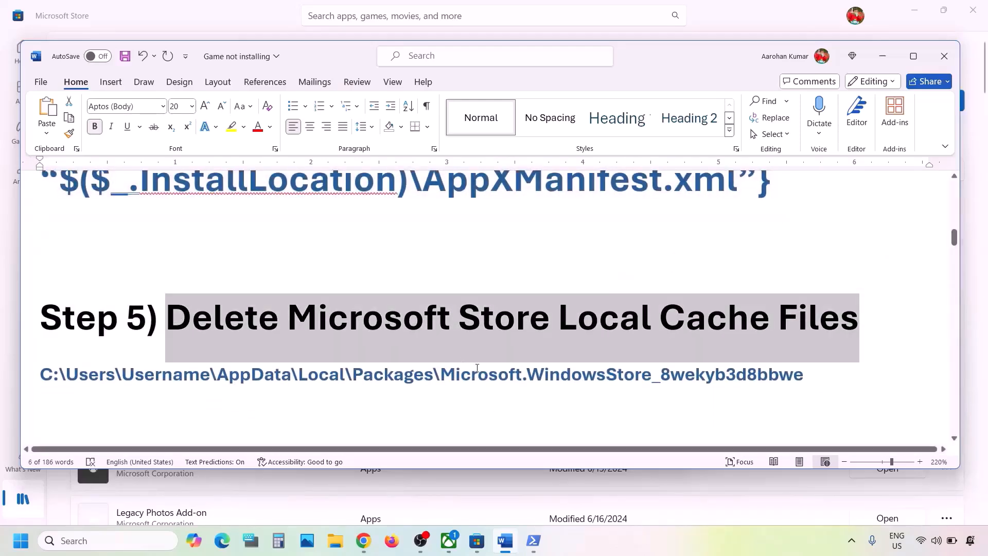
Open File Explorer and browse through the C: drive's Users folder to the user's own profile folder
{"action": "left_click", "coordinate": [333, 539]}
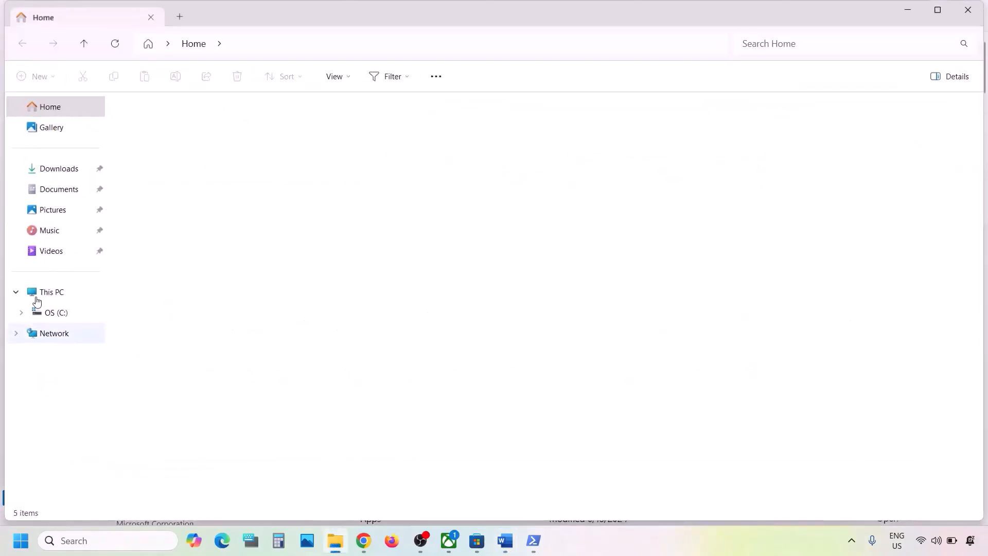
{"action": "left_click", "coordinate": [36, 310]}
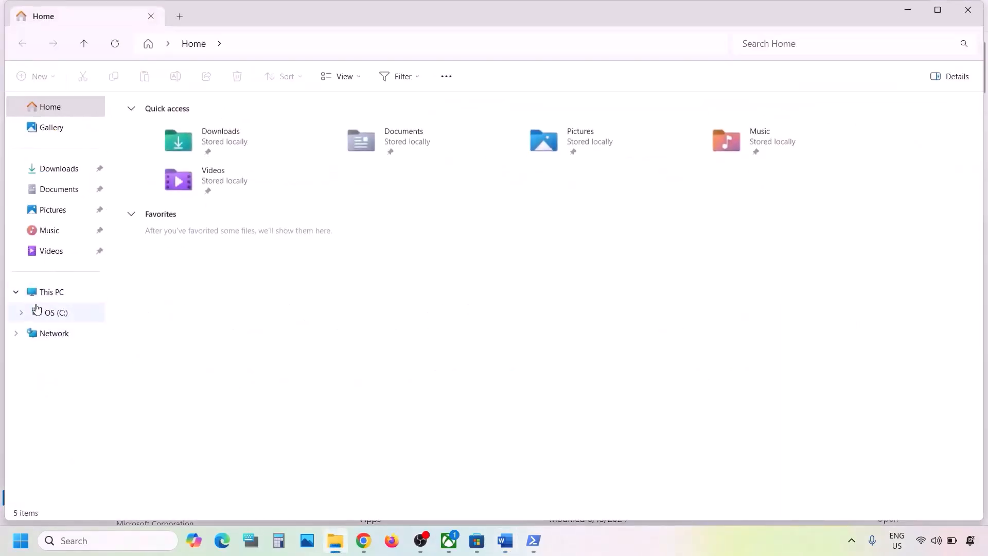
{"action": "left_click", "coordinate": [46, 292]}
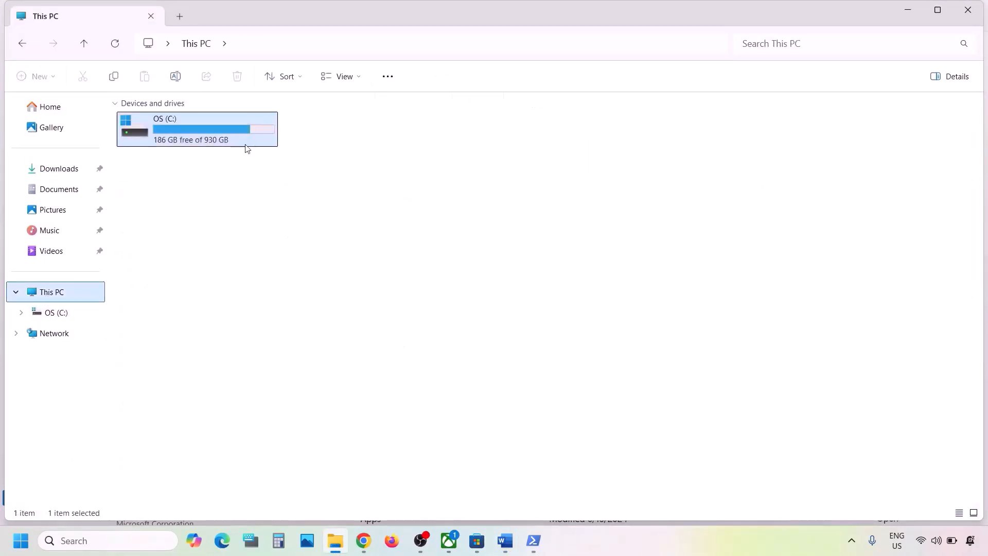
{"action": "double_click", "coordinate": [224, 142]}
{"action": "scroll", "coordinate": [258, 304], "scroll_direction": "down", "scroll_amount": 2}
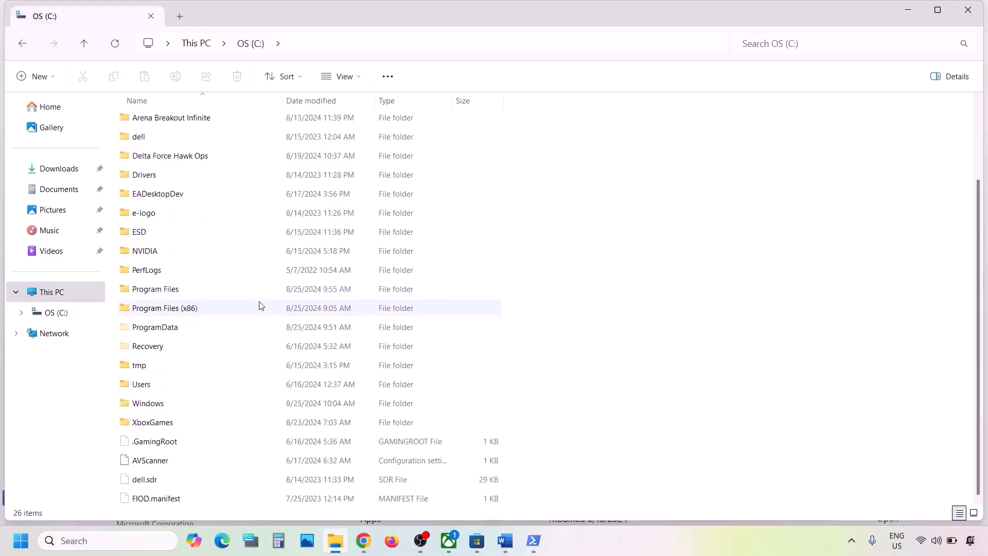
{"action": "left_click", "coordinate": [145, 385]}
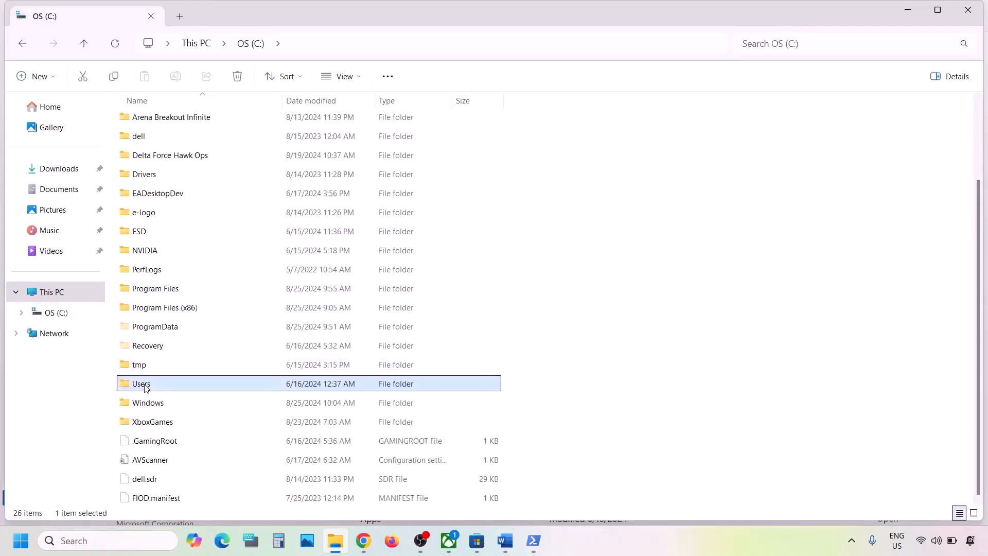
{"action": "double_click", "coordinate": [171, 388]}
{"action": "left_click", "coordinate": [160, 124]}
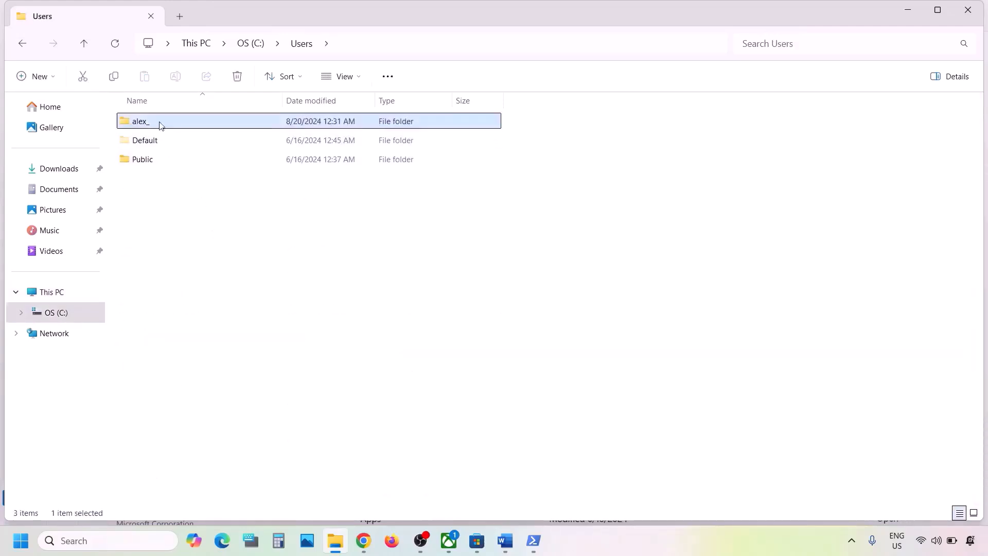
{"action": "double_click", "coordinate": [174, 124]}
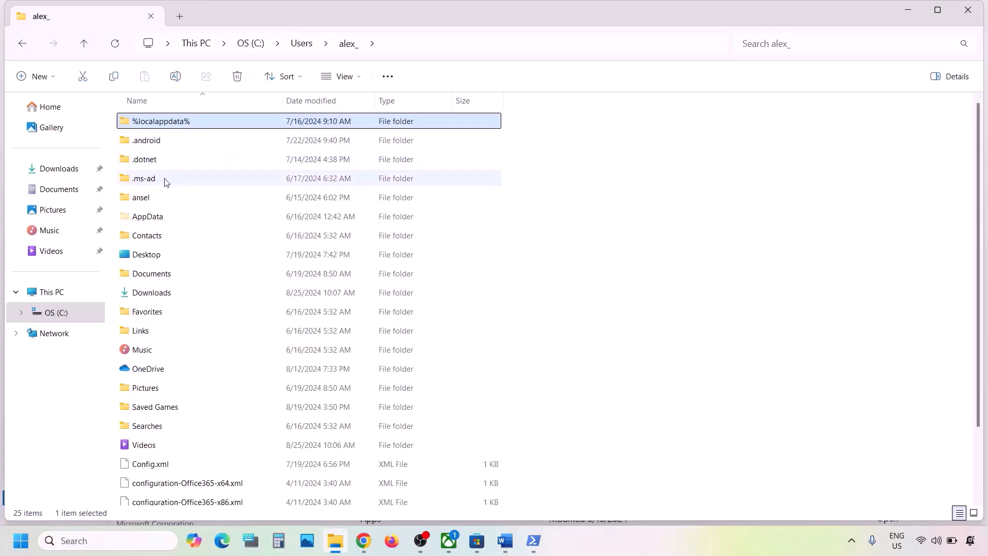
Check that hidden items are set to show, and open AppData\Local\Packages inside the profile folder
{"action": "left_click", "coordinate": [143, 220]}
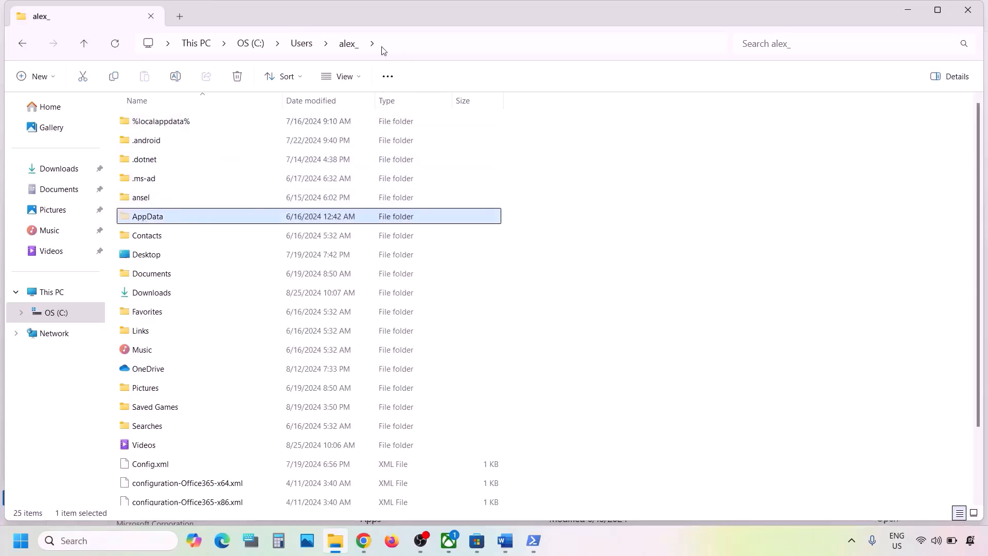
{"action": "left_click", "coordinate": [360, 77]}
{"action": "mouse_move", "coordinate": [344, 326]}
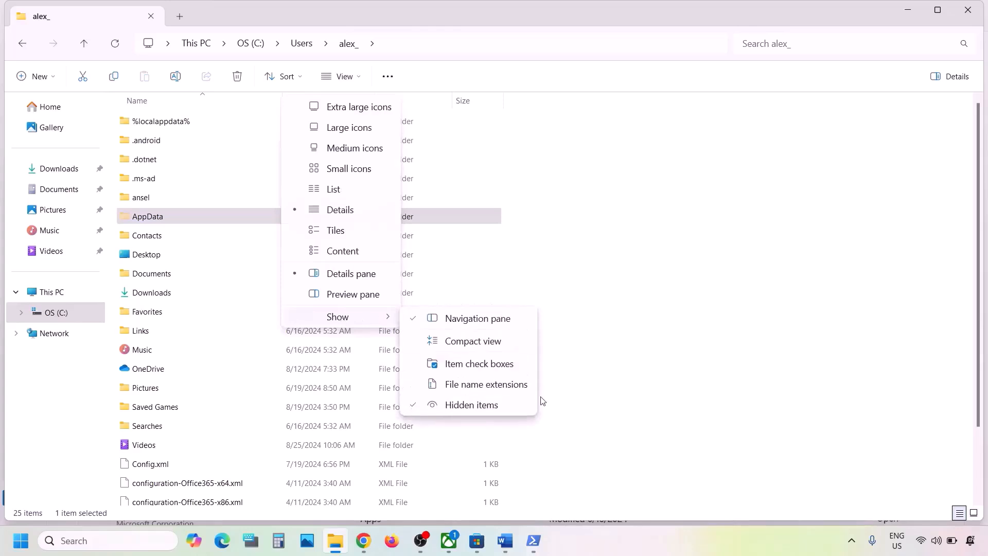
{"action": "left_click", "coordinate": [149, 223]}
{"action": "double_click", "coordinate": [150, 222]}
{"action": "double_click", "coordinate": [142, 126]}
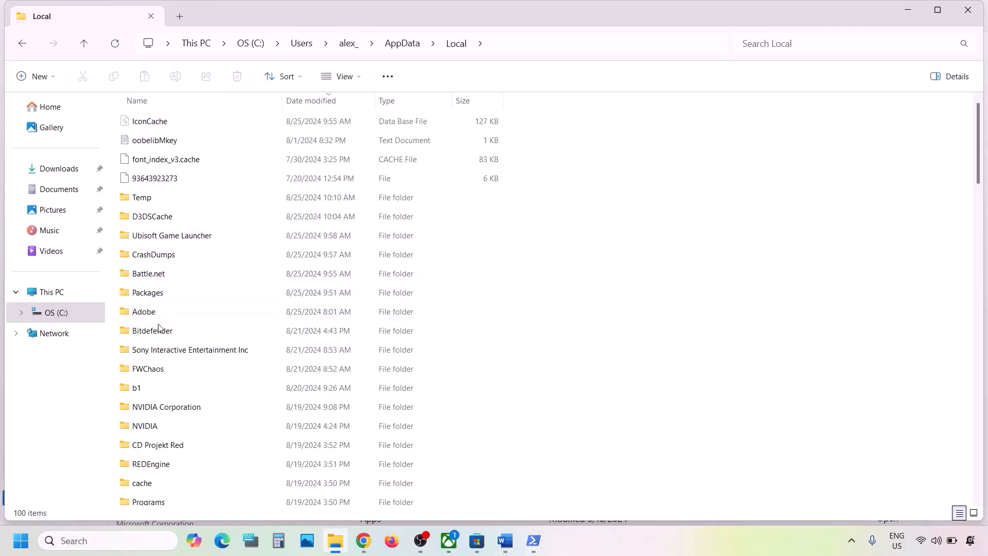
{"action": "double_click", "coordinate": [149, 293]}
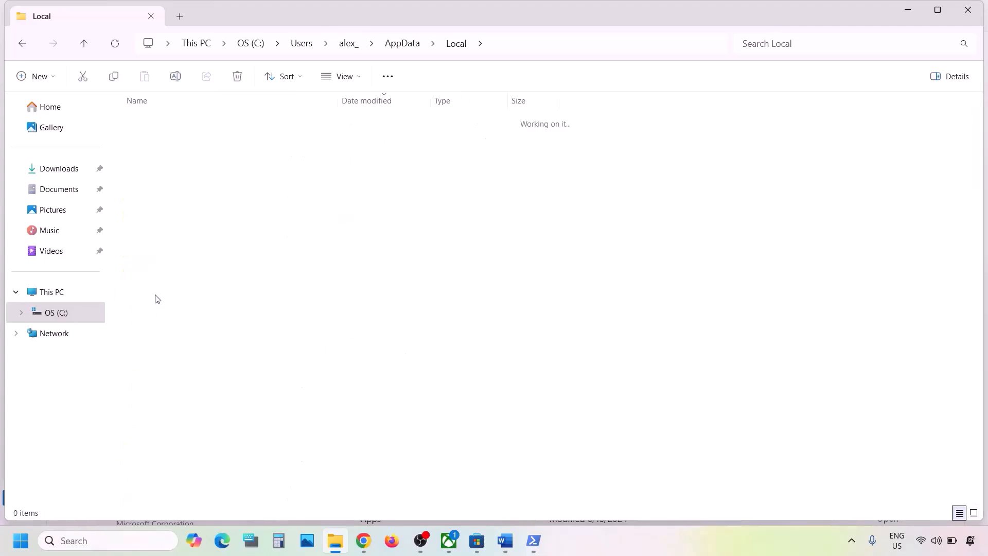
Look up the Microsoft Store package folder name in Step 5 of the Word document and minimize the document
{"action": "scroll", "coordinate": [240, 303], "scroll_direction": "down", "scroll_amount": 5}
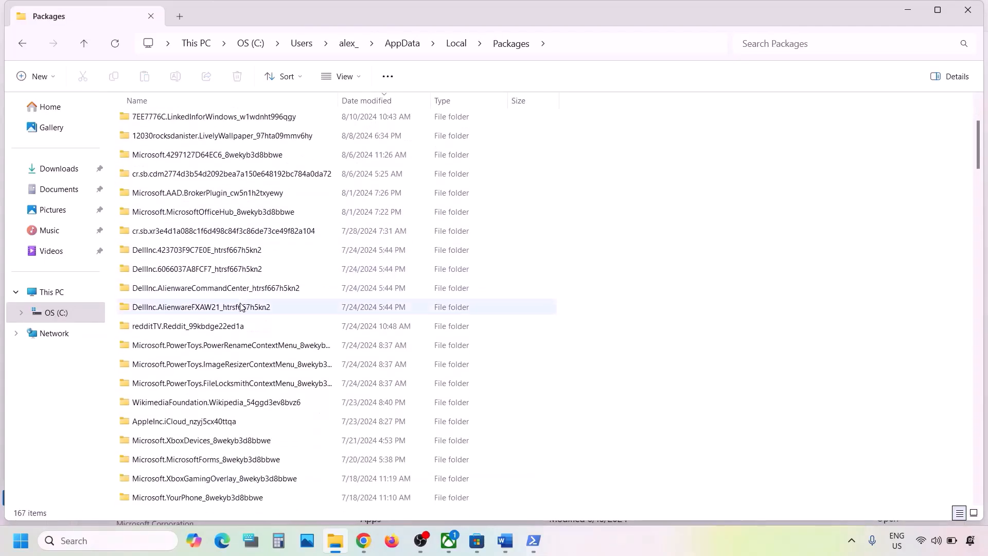
{"action": "scroll", "coordinate": [241, 307], "scroll_direction": "down", "scroll_amount": 6}
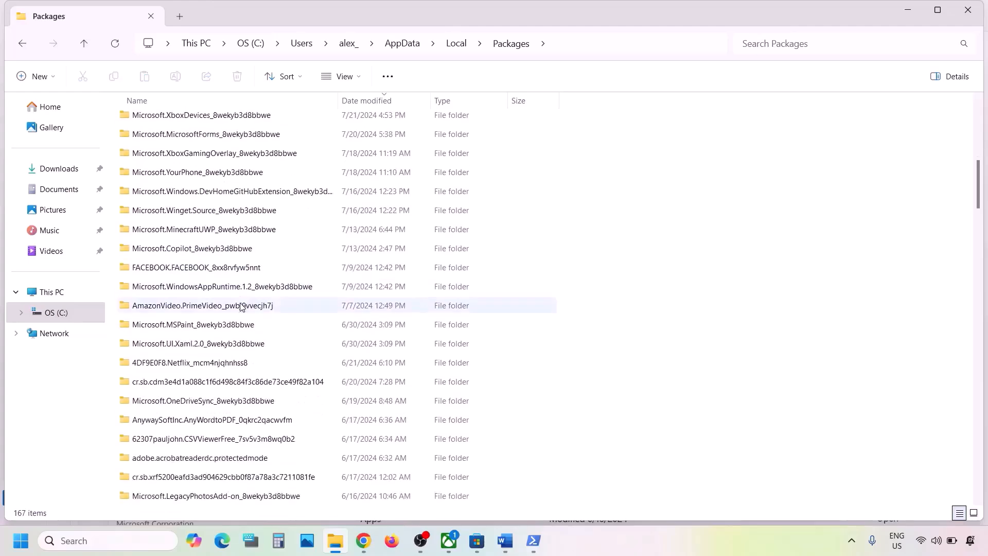
{"action": "left_click", "coordinate": [505, 540]}
{"action": "left_click_drag", "start_coordinate": [450, 375], "coordinate": [804, 376]}
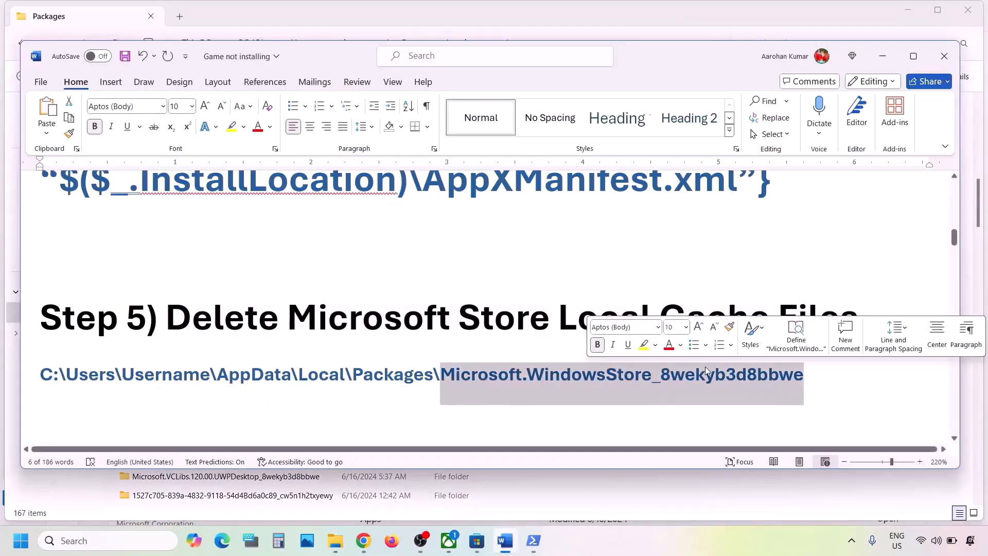
{"action": "left_click", "coordinate": [882, 56]}
Locate the Microsoft.WindowsStore_8wekyb3d8bbwe folder in Packages and open it
{"action": "scroll", "coordinate": [210, 411], "scroll_direction": "down", "scroll_amount": 7}
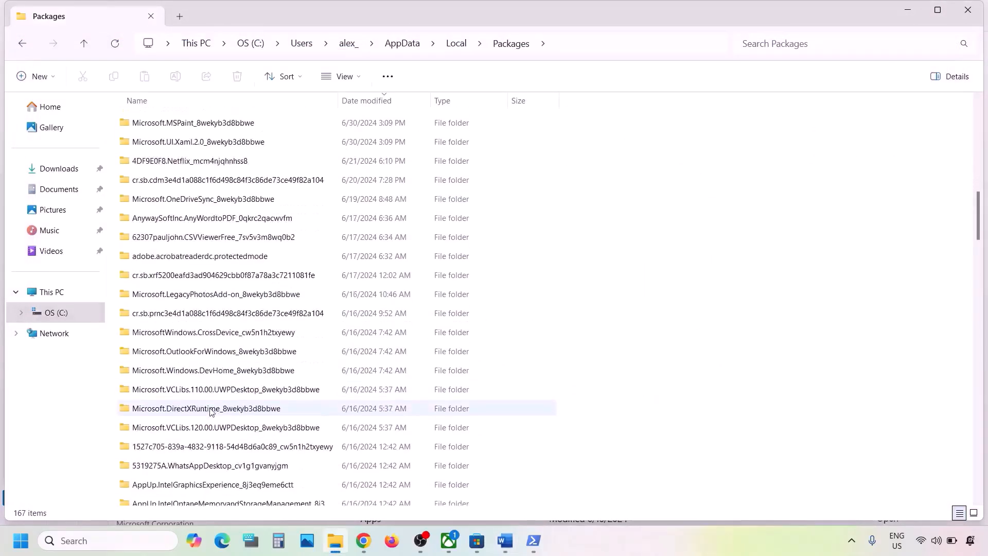
{"action": "scroll", "coordinate": [210, 412], "scroll_direction": "down", "scroll_amount": 5}
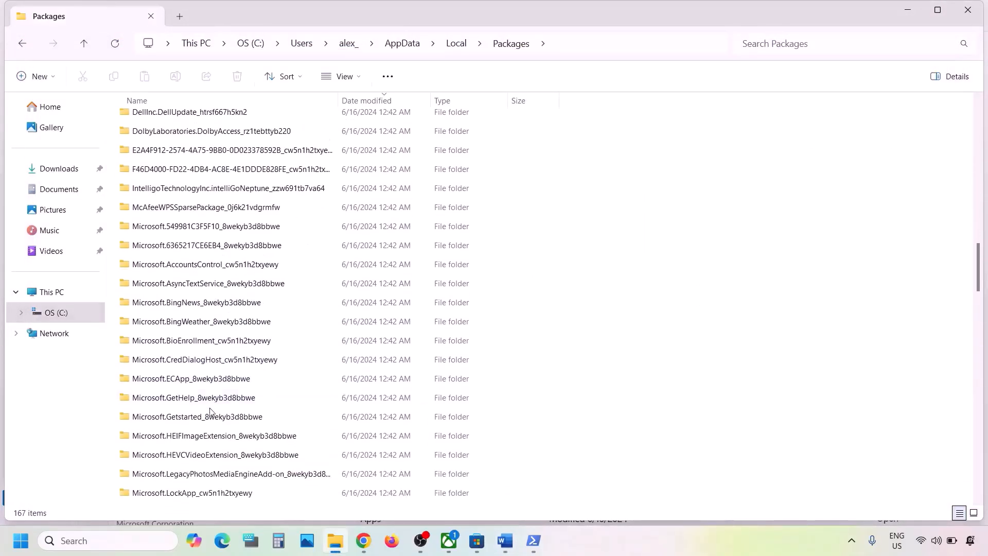
{"action": "scroll", "coordinate": [210, 411], "scroll_direction": "down", "scroll_amount": 5}
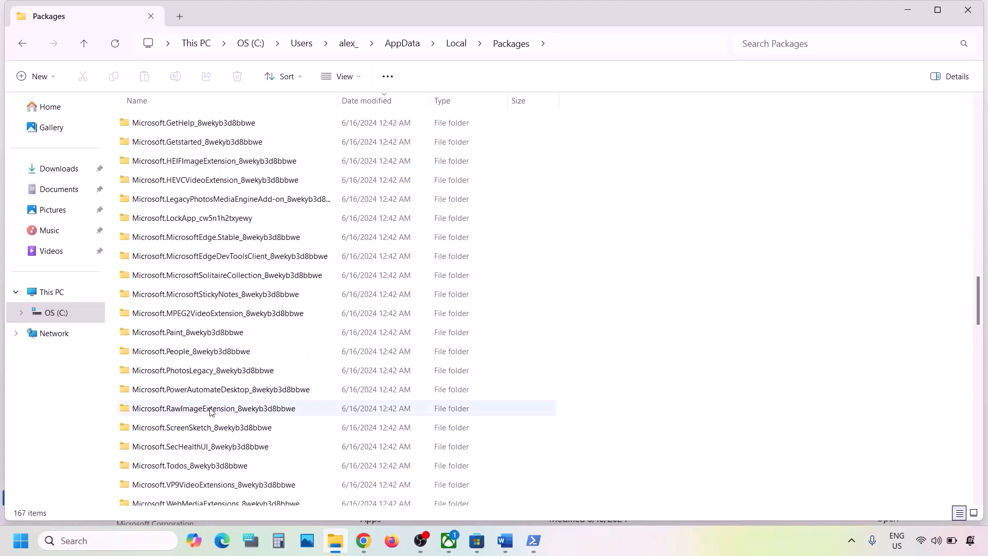
{"action": "scroll", "coordinate": [210, 411], "scroll_direction": "down", "scroll_amount": 7}
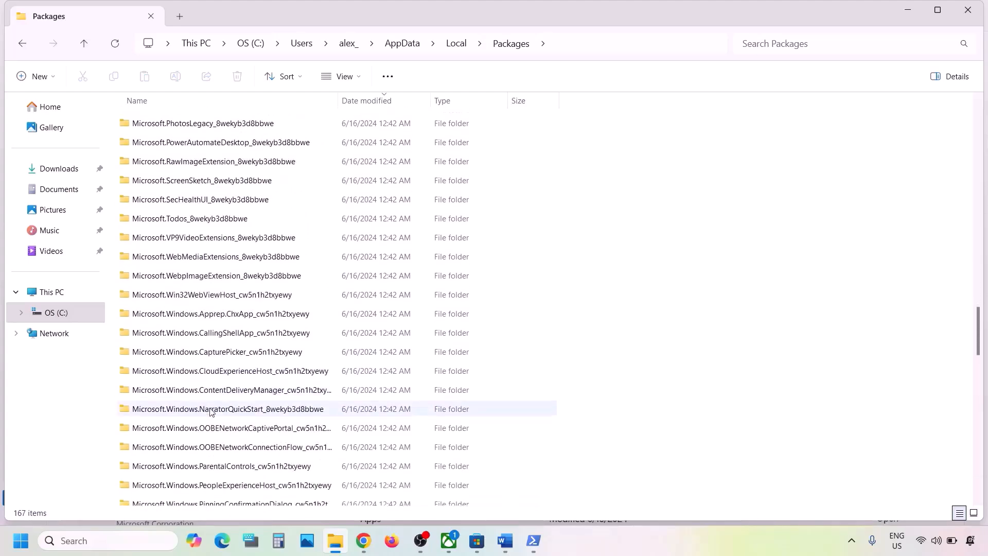
{"action": "scroll", "coordinate": [210, 412], "scroll_direction": "down", "scroll_amount": 1}
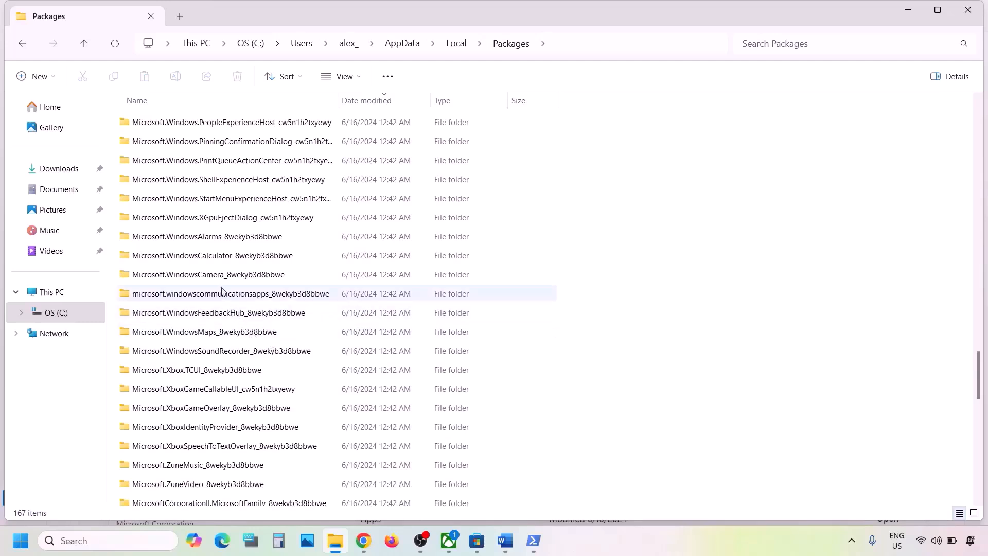
{"action": "left_click", "coordinate": [607, 552]}
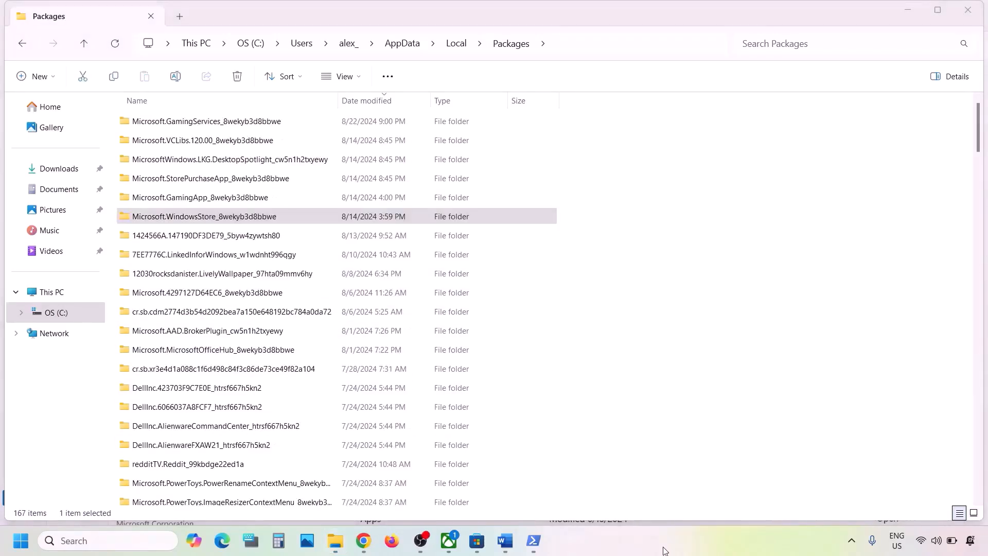
{"action": "left_click", "coordinate": [346, 222]}
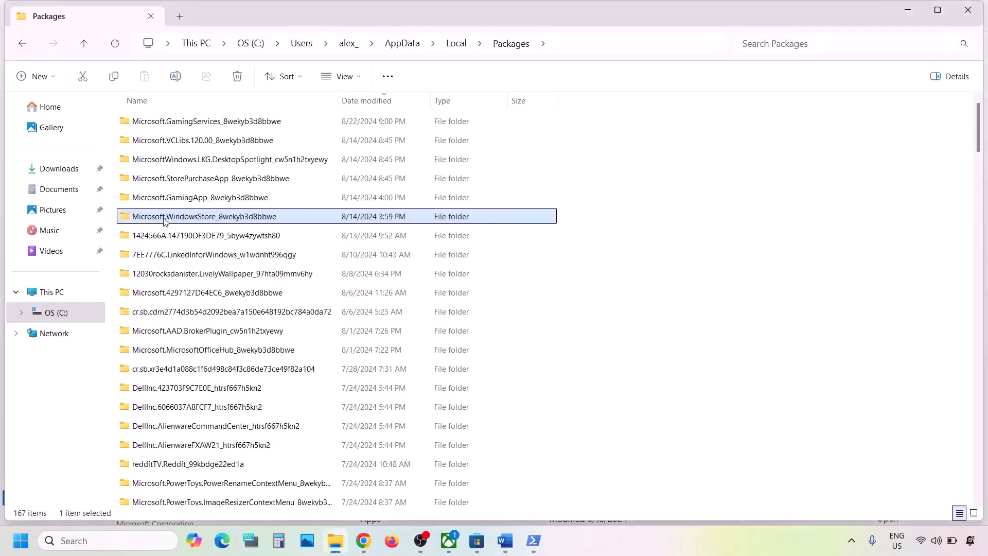
{"action": "double_click", "coordinate": [263, 218]}
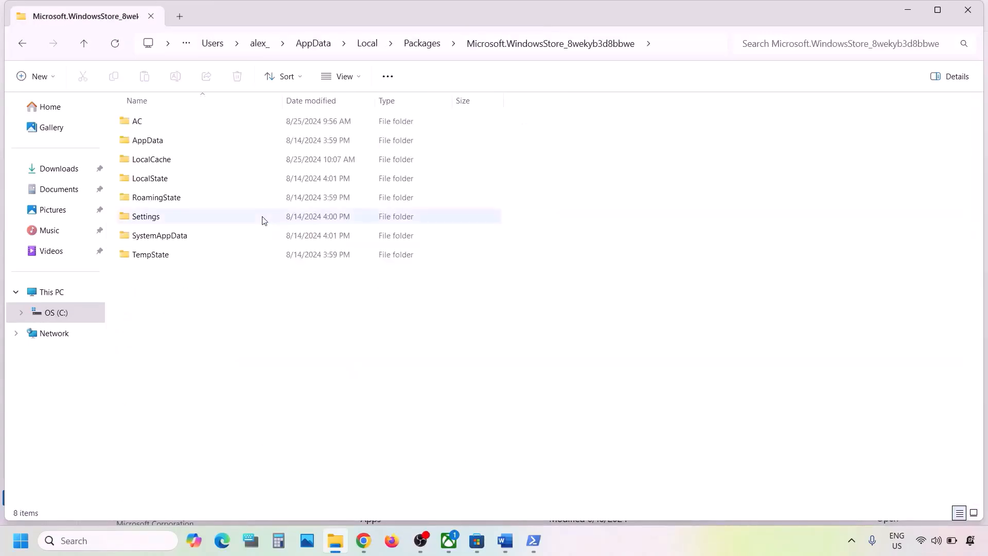
Delete the LocalCache folder from the Microsoft Store package folder
{"action": "left_click", "coordinate": [203, 163]}
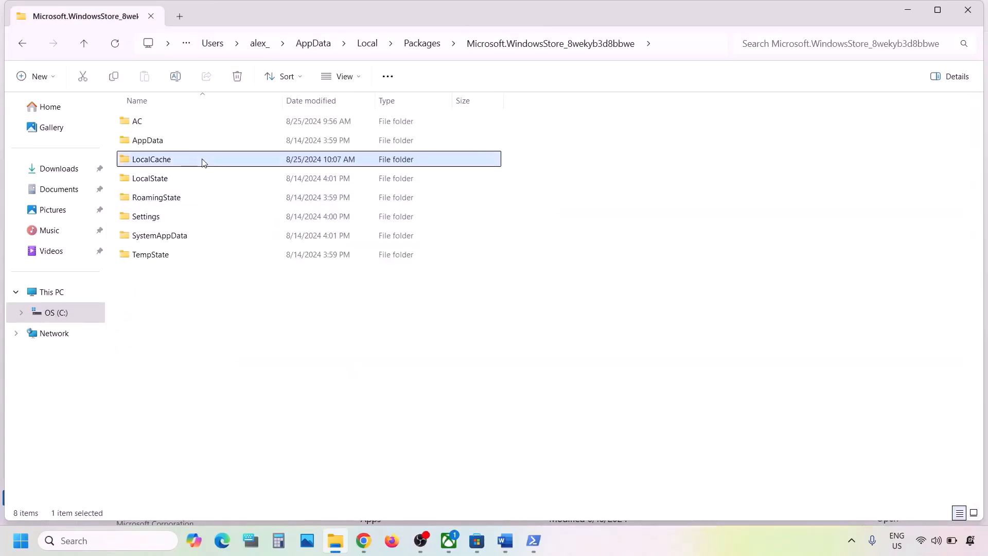
{"action": "right_click", "coordinate": [173, 161]}
{"action": "left_click", "coordinate": [265, 166]}
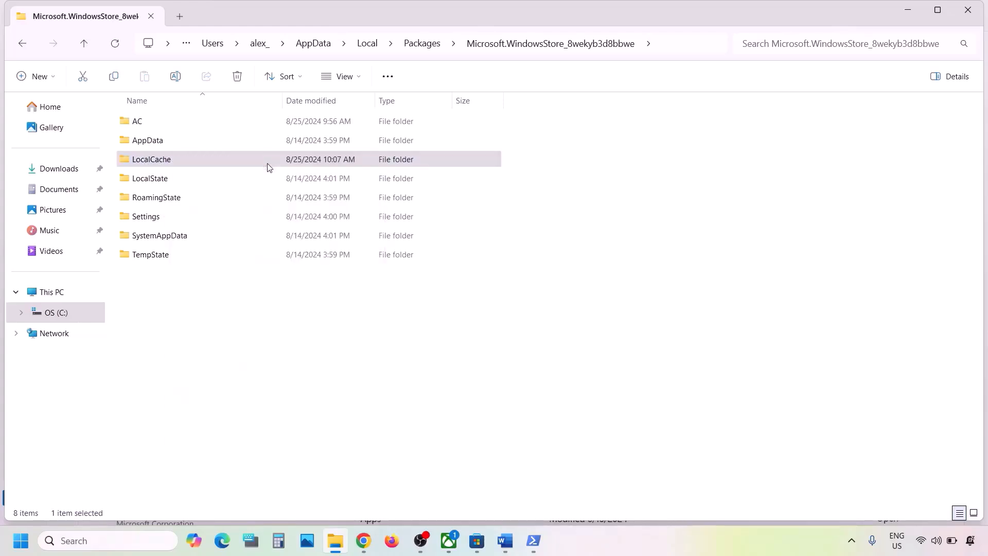
Switch back to the Word document and copy the WSRESET command from Step 6
{"action": "left_click", "coordinate": [507, 541]}
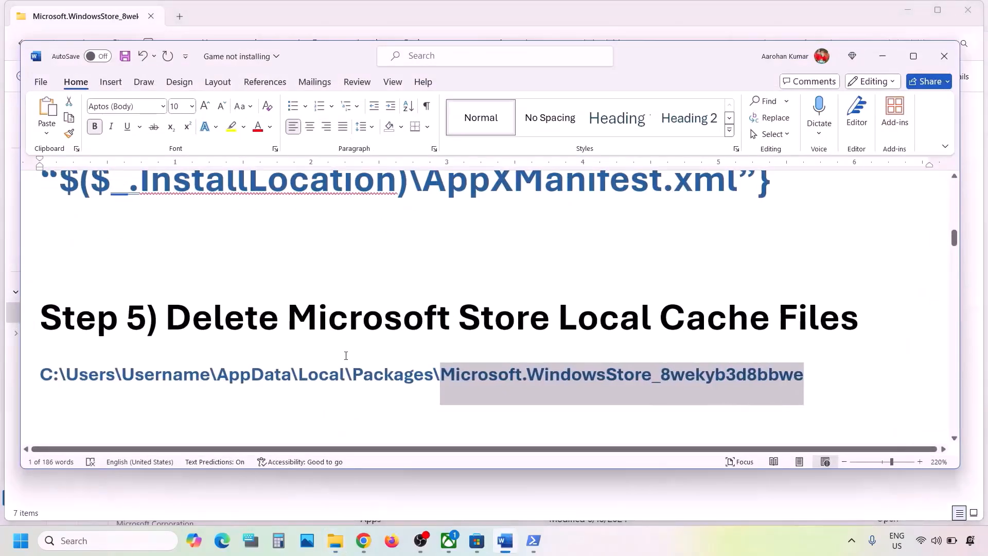
{"action": "scroll", "coordinate": [345, 355], "scroll_direction": "down", "scroll_amount": 3}
{"action": "left_click", "coordinate": [297, 341]}
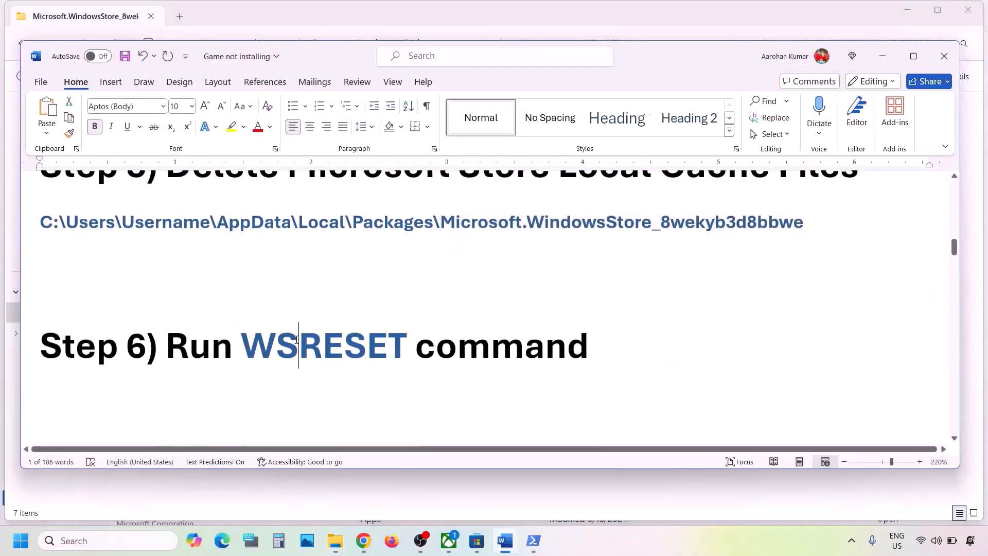
{"action": "double_click", "coordinate": [297, 341]}
{"action": "key", "text": "ctrl+c"}
Find the copied WSRESET command through Windows search and run it to reset the Microsoft Store cache
{"action": "left_click", "coordinate": [94, 545]}
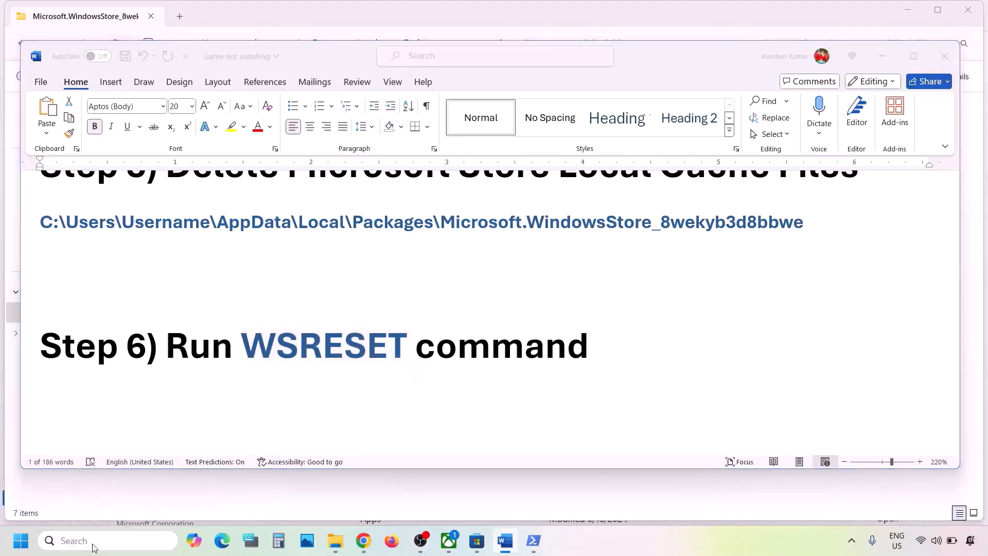
{"action": "key", "text": "ctrl+v"}
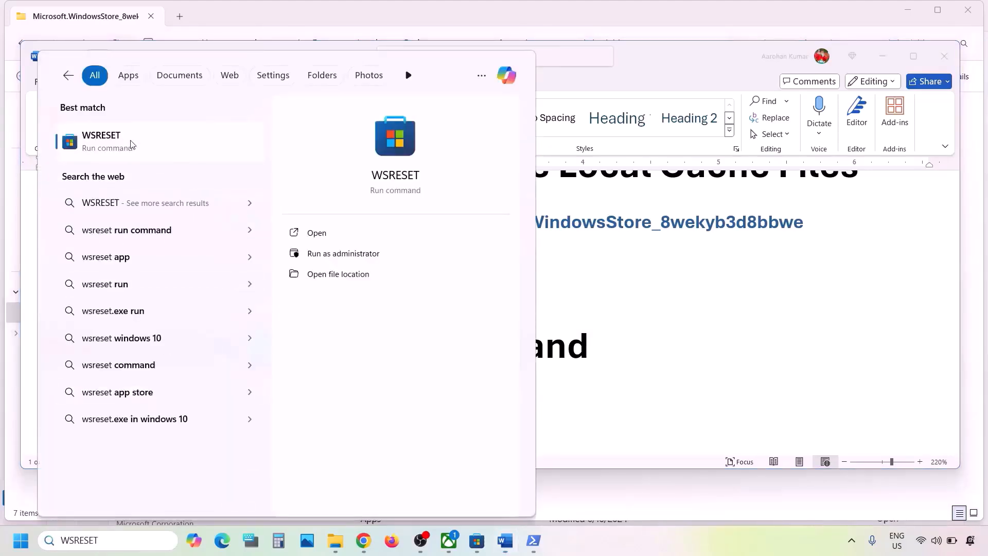
{"action": "left_click", "coordinate": [133, 145]}
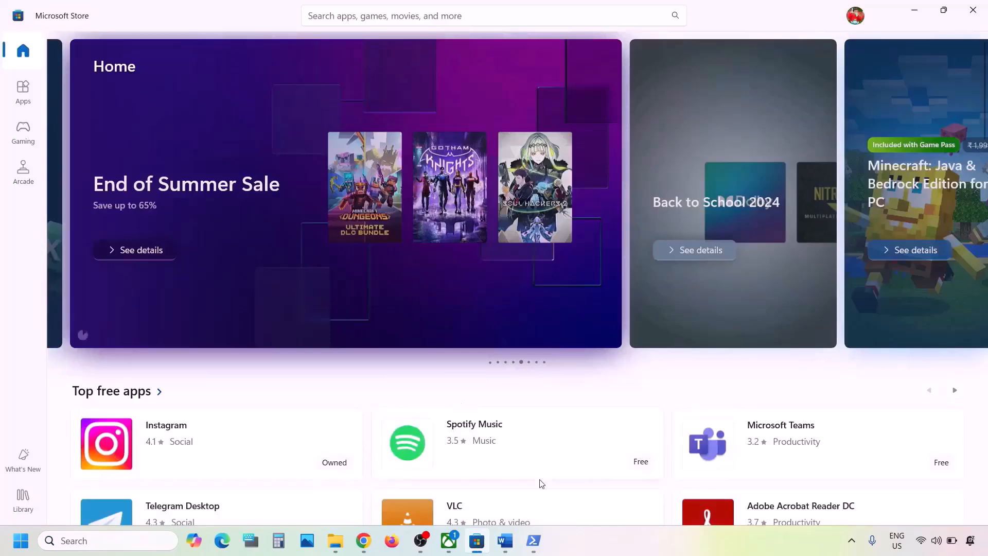
Return to the Word document and read Step 7 about repairing or resetting the Xbox app and Store
{"action": "left_click", "coordinate": [505, 540]}
{"action": "scroll", "coordinate": [354, 331], "scroll_direction": "down", "scroll_amount": 5}
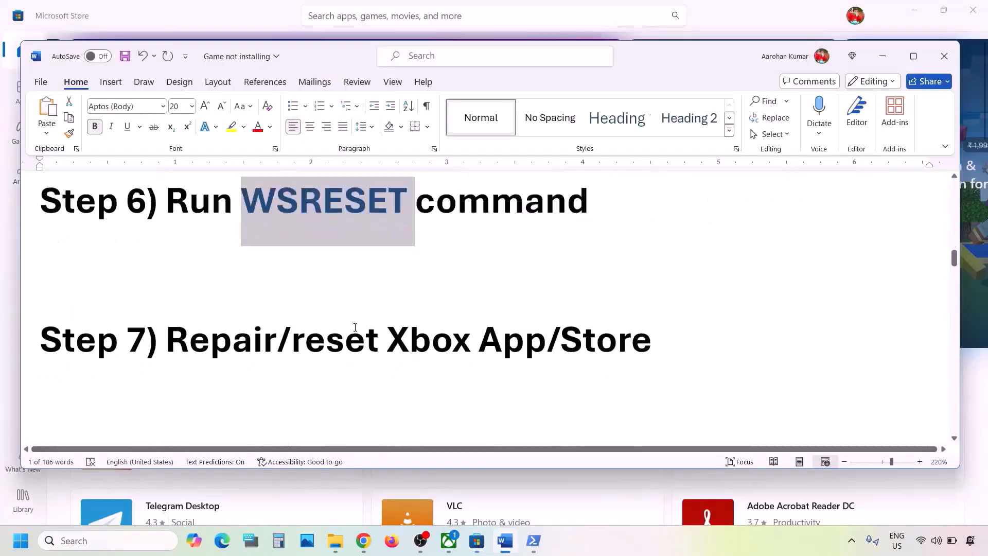
{"action": "scroll", "coordinate": [353, 324], "scroll_direction": "up", "scroll_amount": 1}
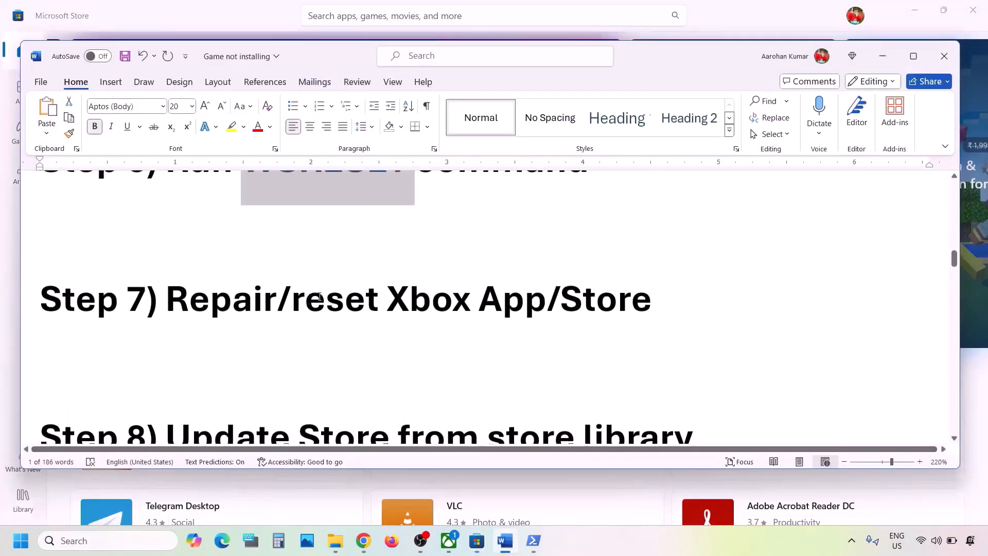
{"action": "left_click_drag", "start_coordinate": [307, 299], "coordinate": [673, 303]}
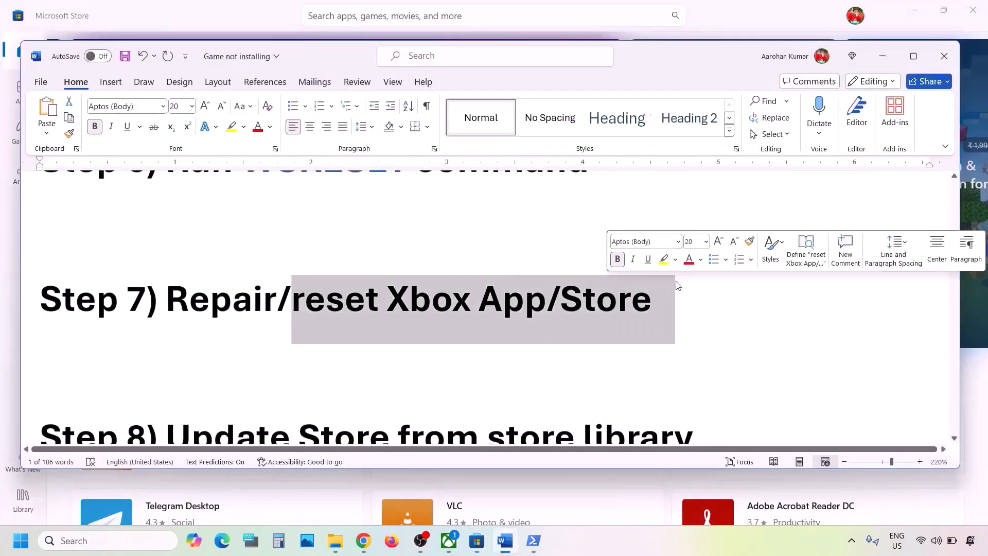
Search Windows for "xbox" and open the Xbox app's settings page
{"action": "left_click", "coordinate": [106, 546]}
{"action": "type", "text": "xbox"}
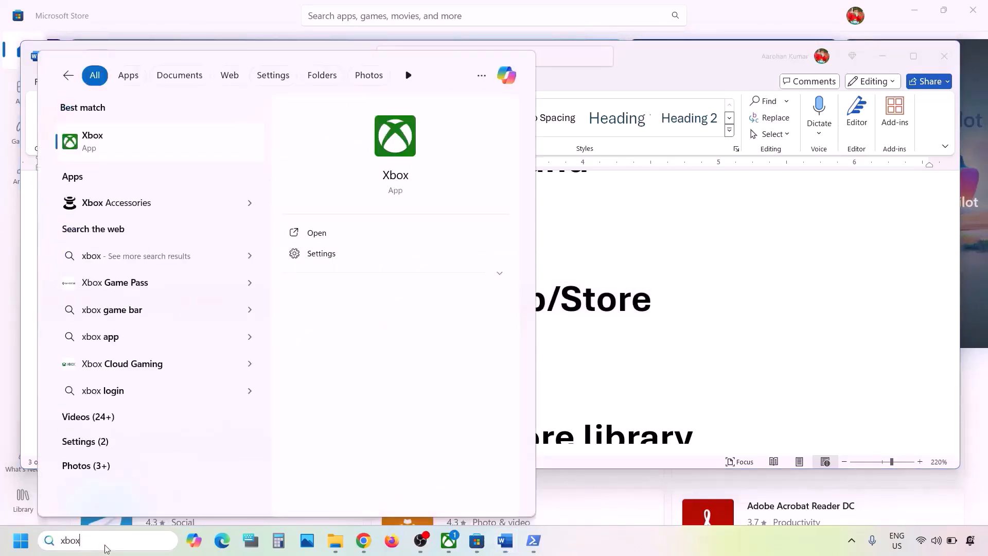
{"action": "right_click", "coordinate": [120, 149]}
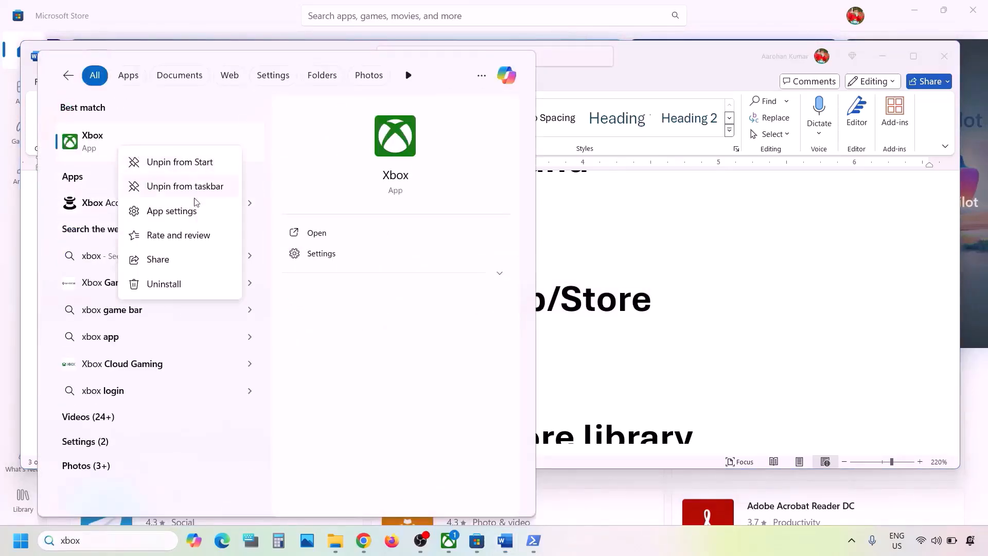
{"action": "left_click", "coordinate": [171, 212]}
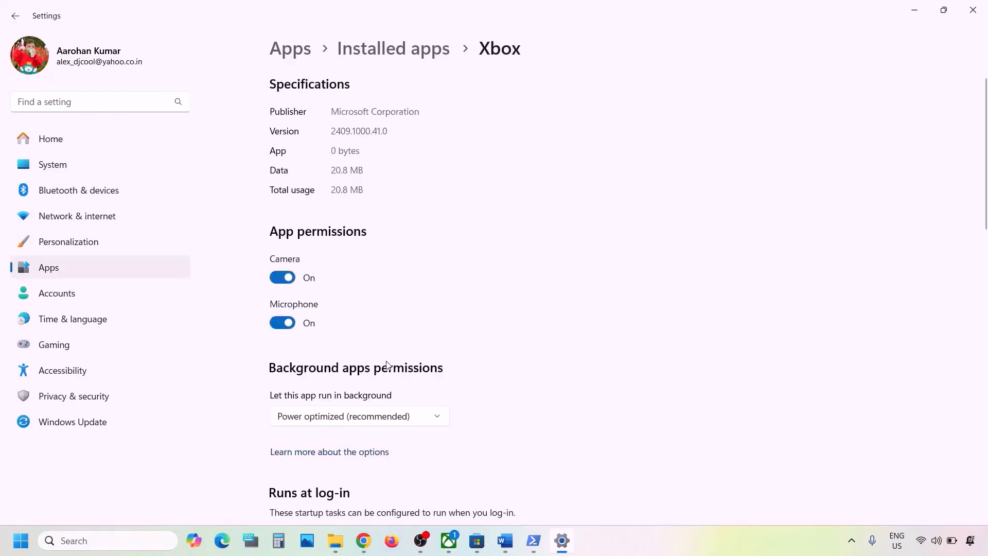
Repair the Xbox app, and reset it, confirming the deletion of its data
{"action": "scroll", "coordinate": [388, 365], "scroll_direction": "down", "scroll_amount": 10}
{"action": "scroll", "coordinate": [387, 364], "scroll_direction": "down", "scroll_amount": 2}
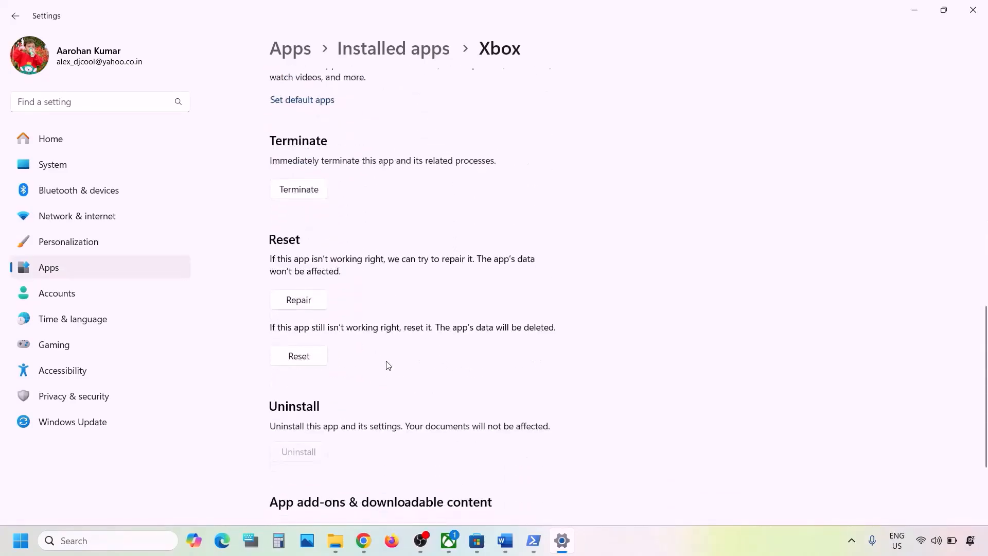
{"action": "left_click", "coordinate": [311, 304]}
{"action": "left_click", "coordinate": [311, 362]}
{"action": "left_click", "coordinate": [358, 322]}
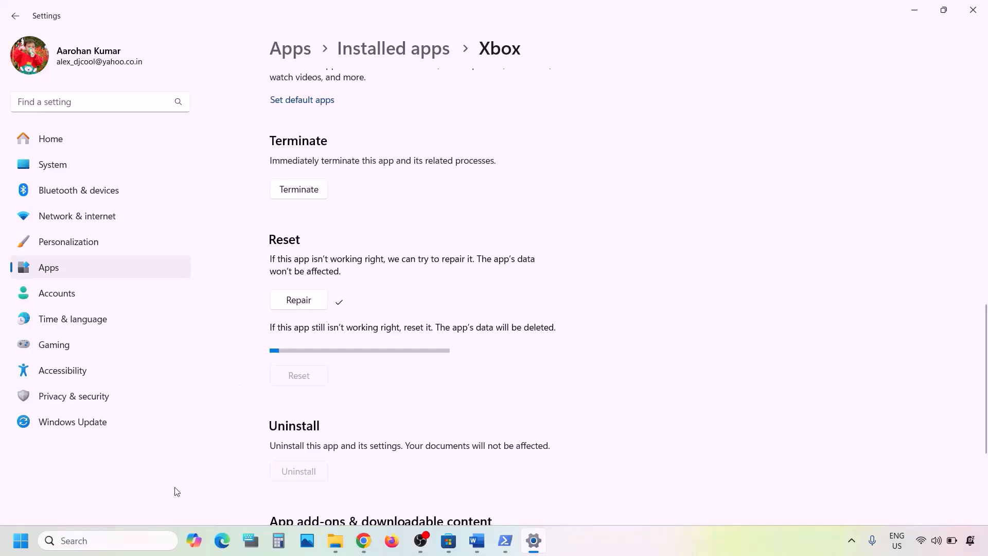
Search Windows for "store" and open the Microsoft Store's app settings page
{"action": "left_click", "coordinate": [114, 540]}
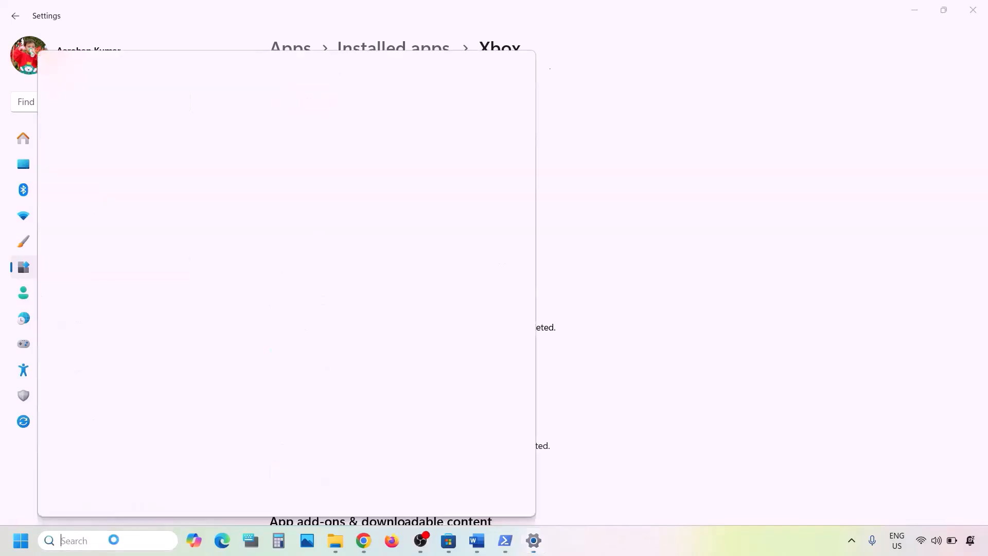
{"action": "type", "text": "store"}
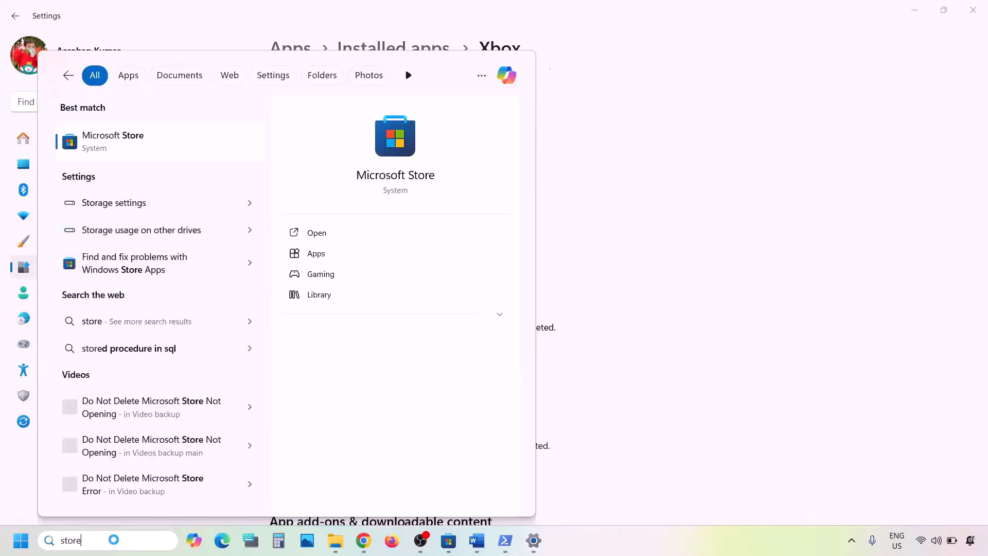
{"action": "right_click", "coordinate": [110, 150]}
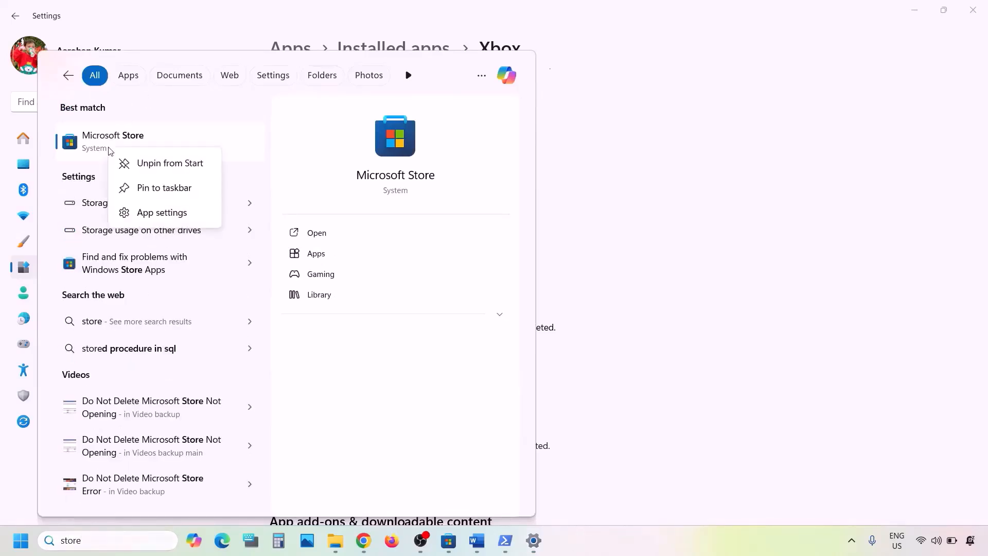
{"action": "left_click", "coordinate": [153, 212]}
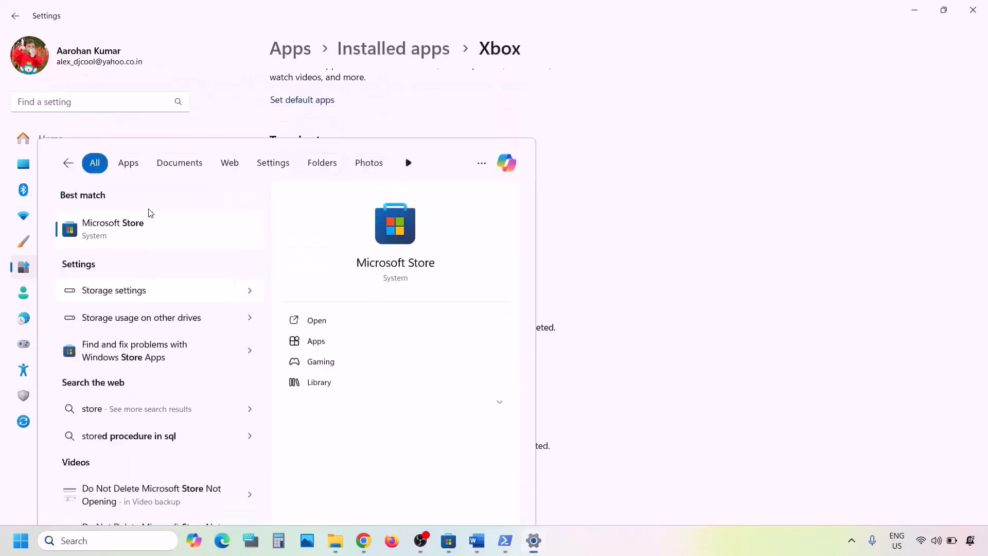
Repair the Microsoft Store component, and reset it, confirming the deletion of its data
{"action": "scroll", "coordinate": [435, 286], "scroll_direction": "down", "scroll_amount": 10}
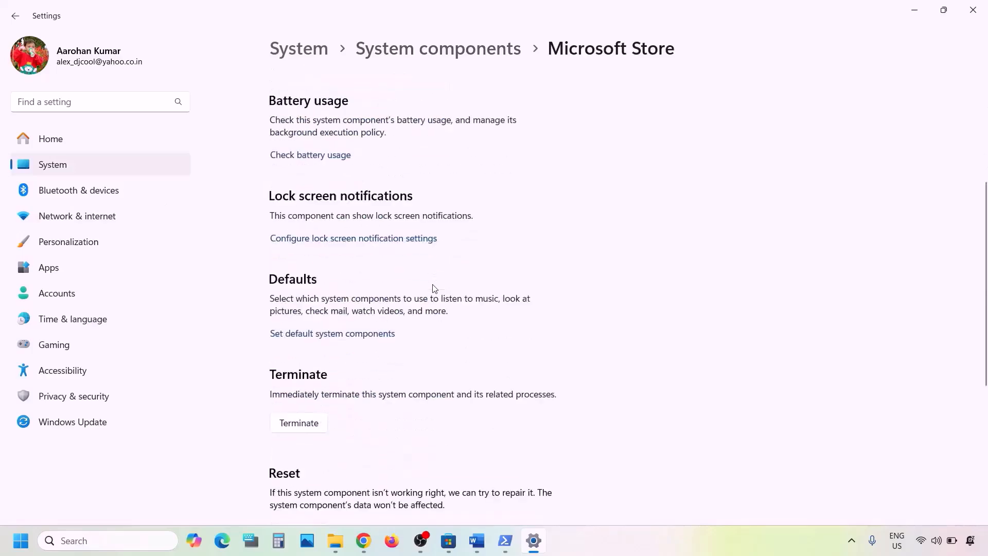
{"action": "left_click", "coordinate": [301, 221]}
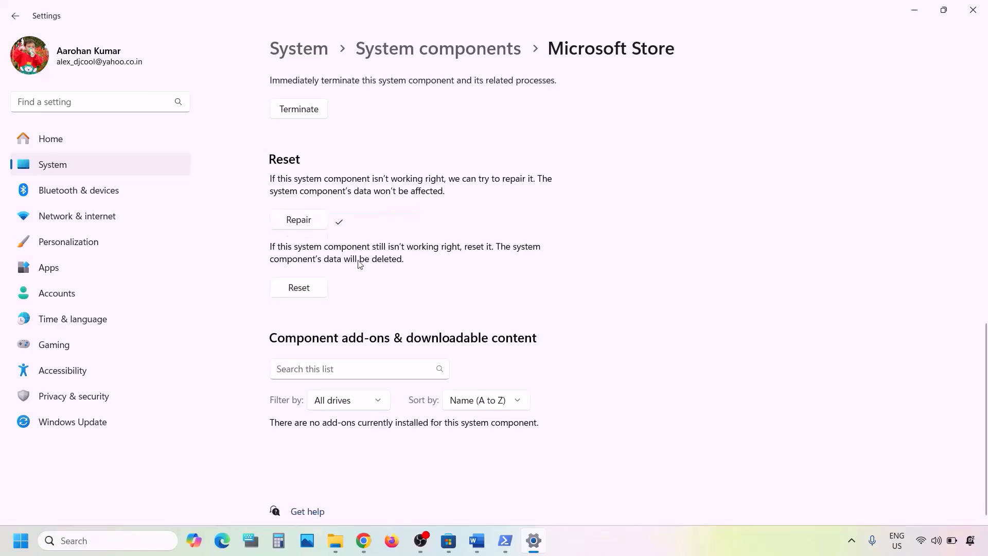
{"action": "left_click", "coordinate": [299, 289]}
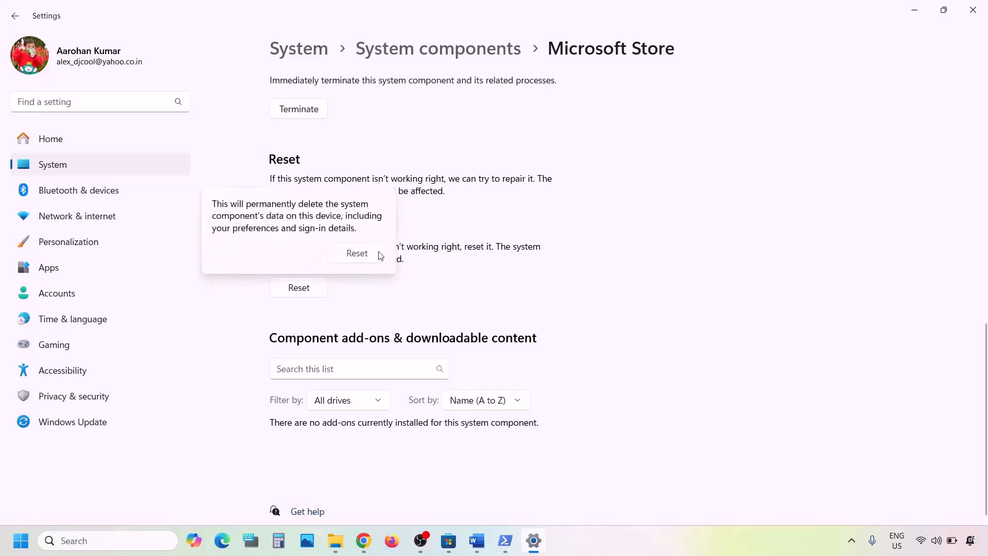
{"action": "left_click", "coordinate": [380, 256]}
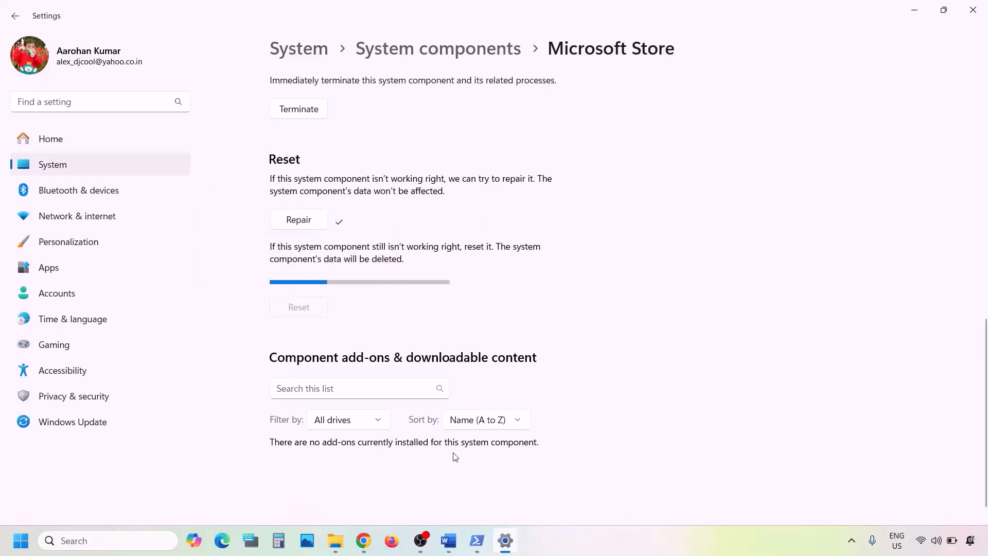
Switch back to the Word document and read Step 8 about updating the Store from its library
{"action": "left_click", "coordinate": [449, 541]}
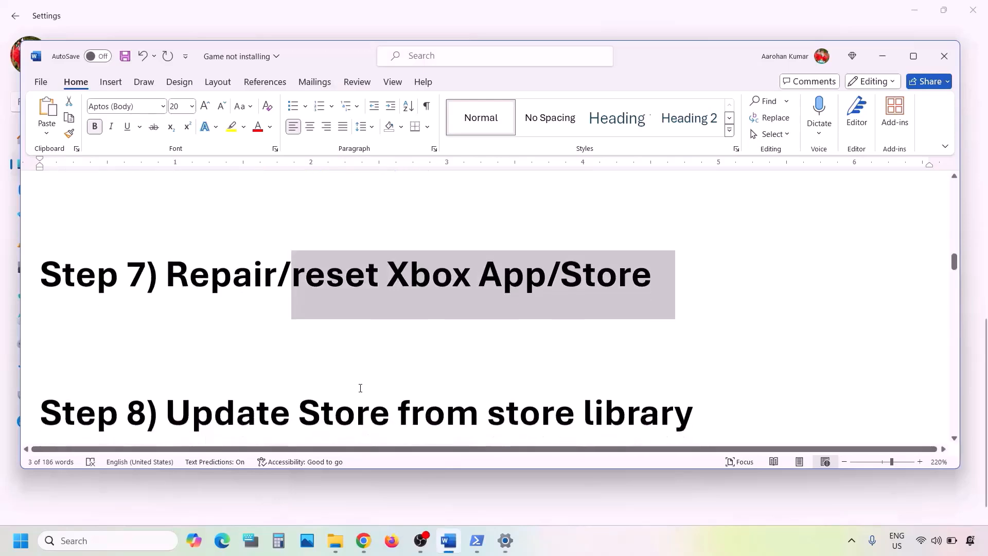
{"action": "scroll", "coordinate": [360, 388], "scroll_direction": "down", "scroll_amount": 3}
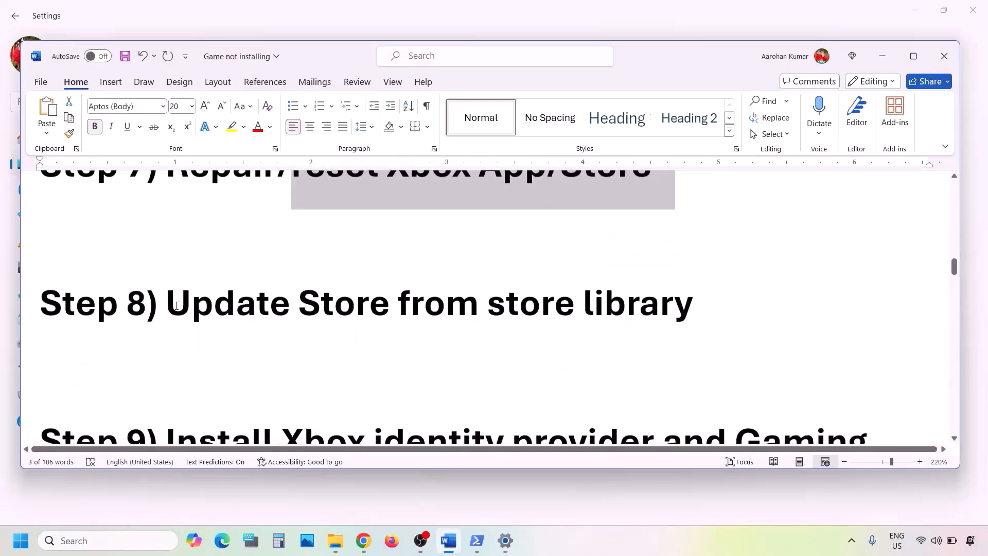
{"action": "left_click_drag", "start_coordinate": [176, 306], "coordinate": [645, 320]}
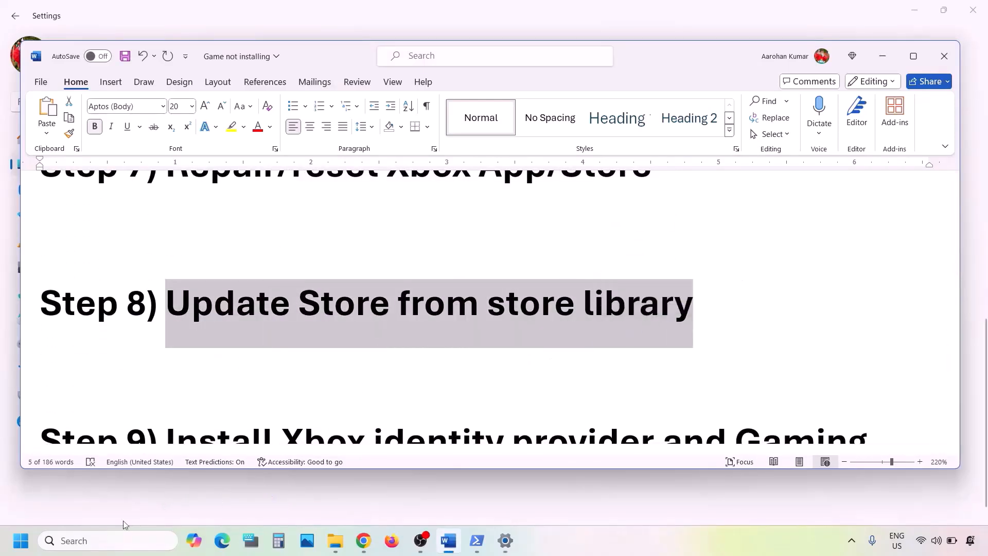
Find the Microsoft Store through Windows search, open it maximized and go to its library
{"action": "left_click", "coordinate": [89, 538]}
{"action": "type", "text": "store"}
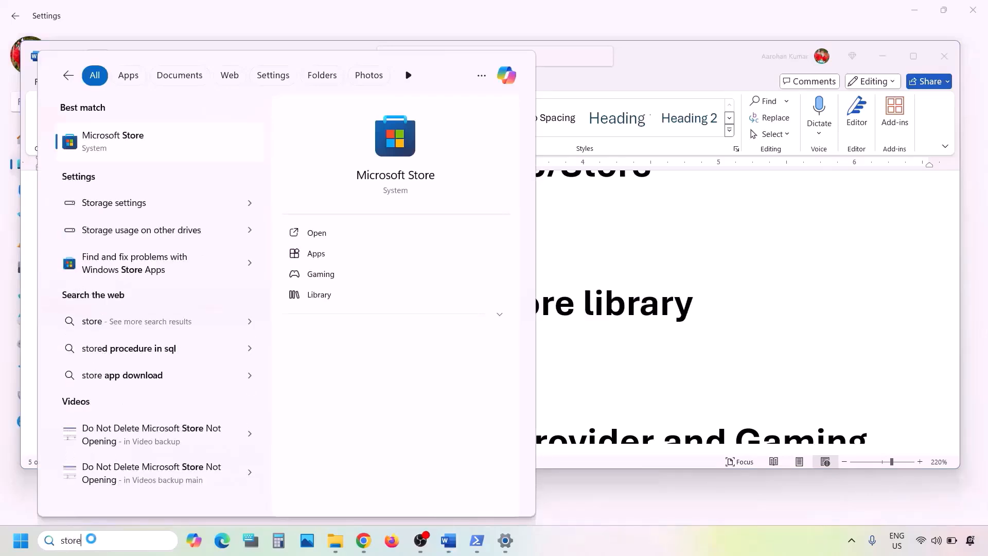
{"action": "key", "text": "Return"}
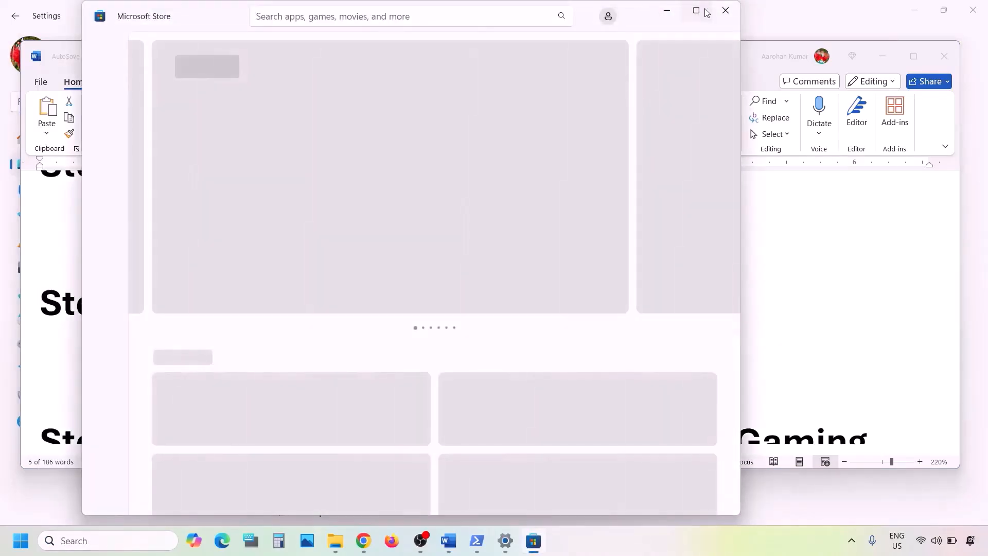
{"action": "left_click", "coordinate": [705, 11]}
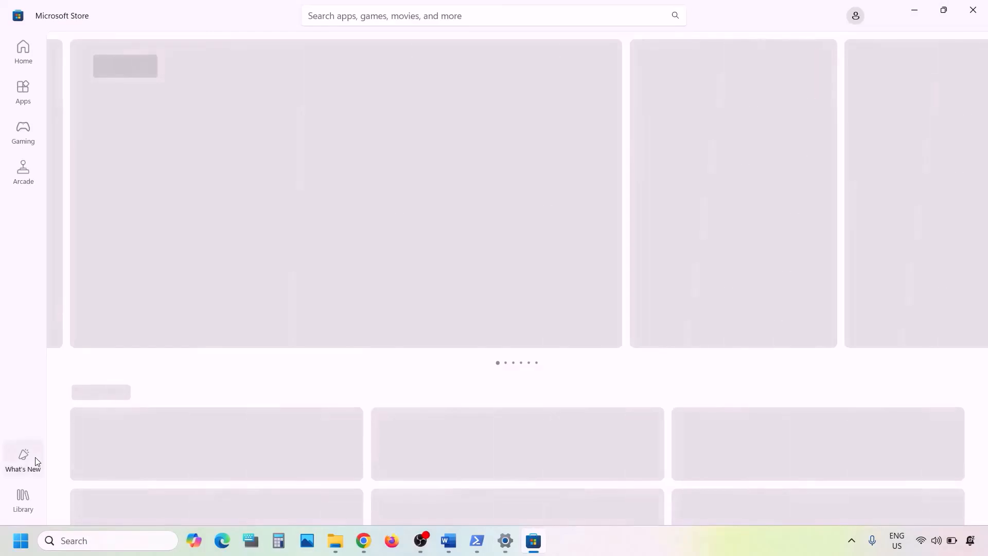
{"action": "left_click", "coordinate": [22, 501]}
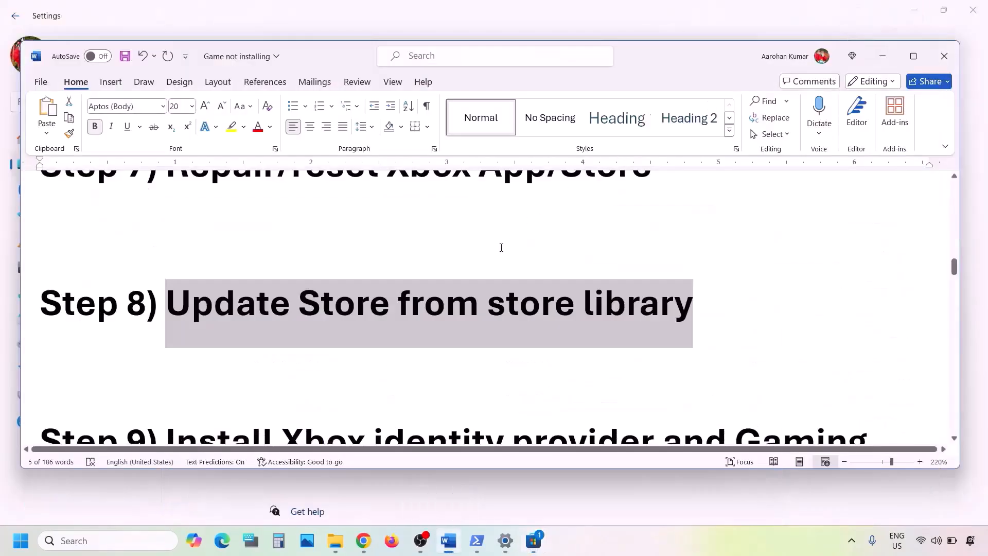
Read Step 9 in the Word document and copy the Xbox Identity Provider link below it
{"action": "scroll", "coordinate": [452, 320], "scroll_direction": "down", "scroll_amount": 3}
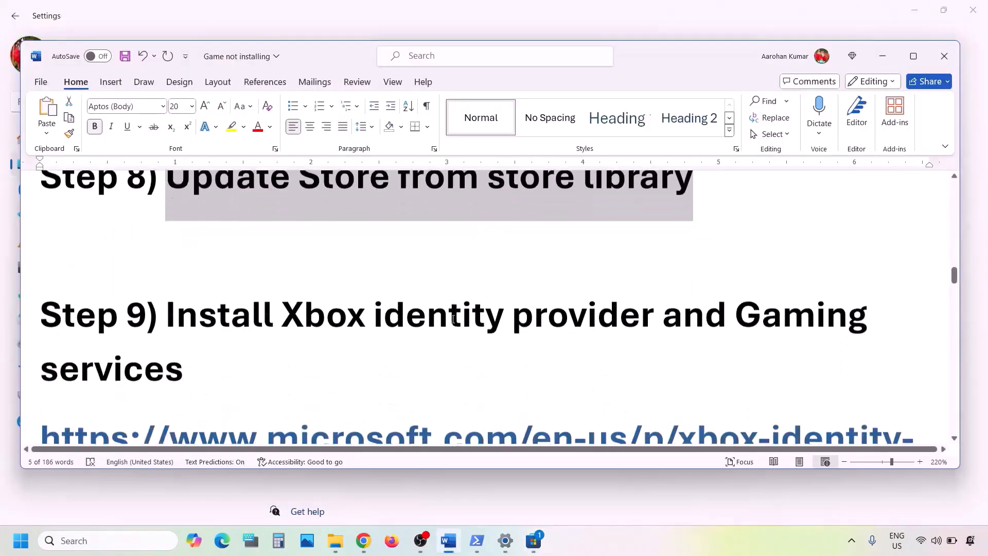
{"action": "left_click_drag", "start_coordinate": [190, 273], "coordinate": [519, 312]}
{"action": "scroll", "coordinate": [519, 313], "scroll_direction": "down", "scroll_amount": 1}
{"action": "scroll", "coordinate": [542, 324], "scroll_direction": "down", "scroll_amount": 1}
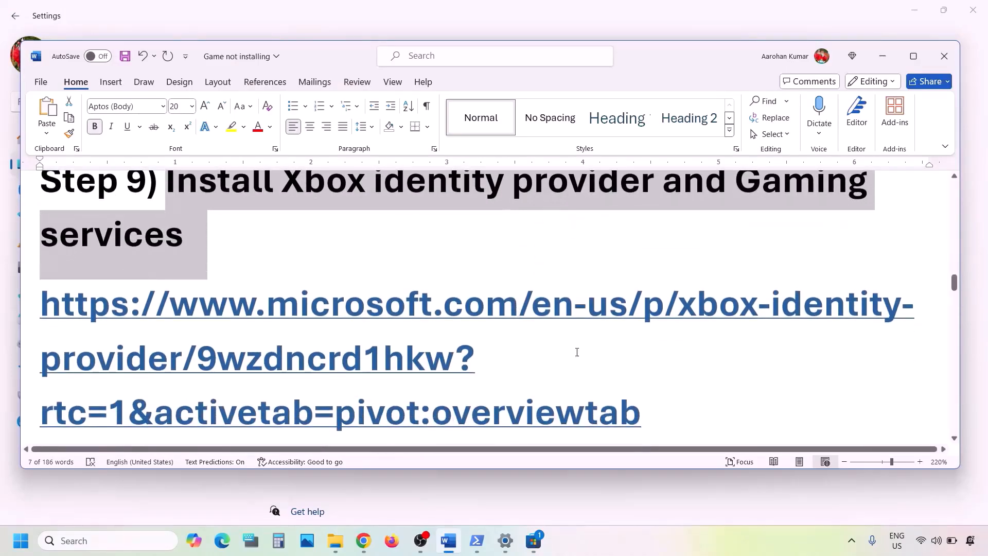
{"action": "scroll", "coordinate": [577, 352], "scroll_direction": "down", "scroll_amount": 2}
{"action": "left_click_drag", "start_coordinate": [646, 320], "coordinate": [43, 213]}
{"action": "key", "text": "ctrl+c"}
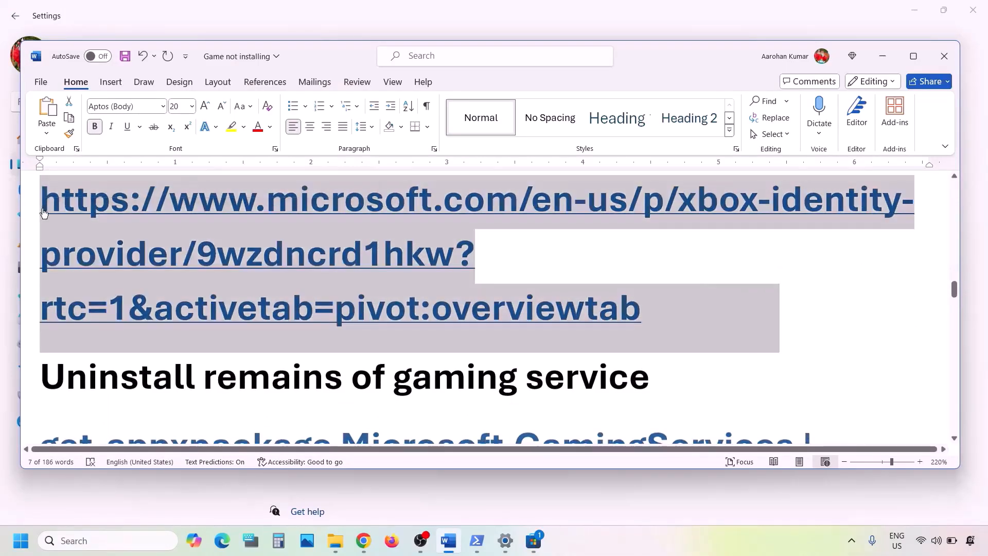
Switch to Chrome and load the copied Xbox Identity Provider link in a new tab
{"action": "left_click", "coordinate": [363, 540]}
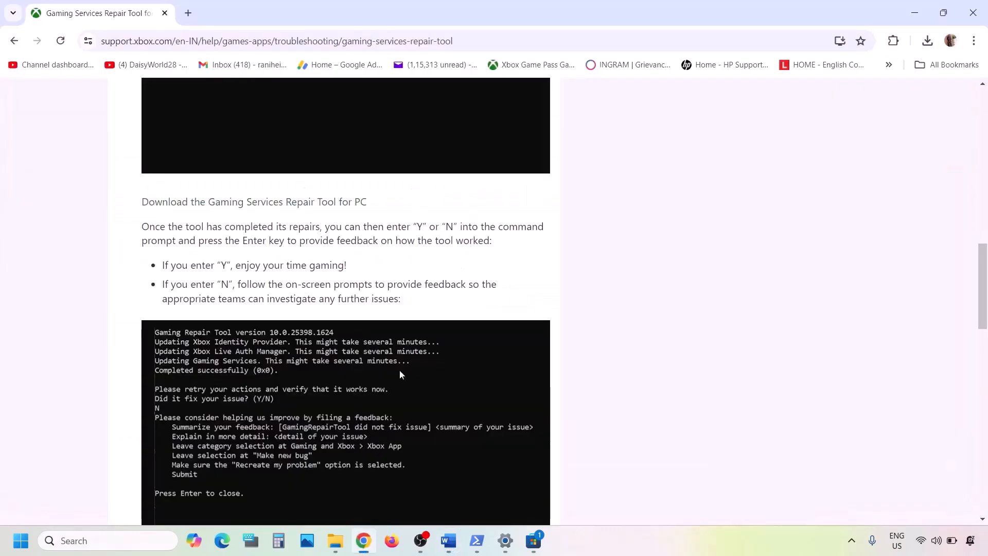
{"action": "left_click", "coordinate": [188, 13]}
{"action": "key", "text": "ctrl+v"}
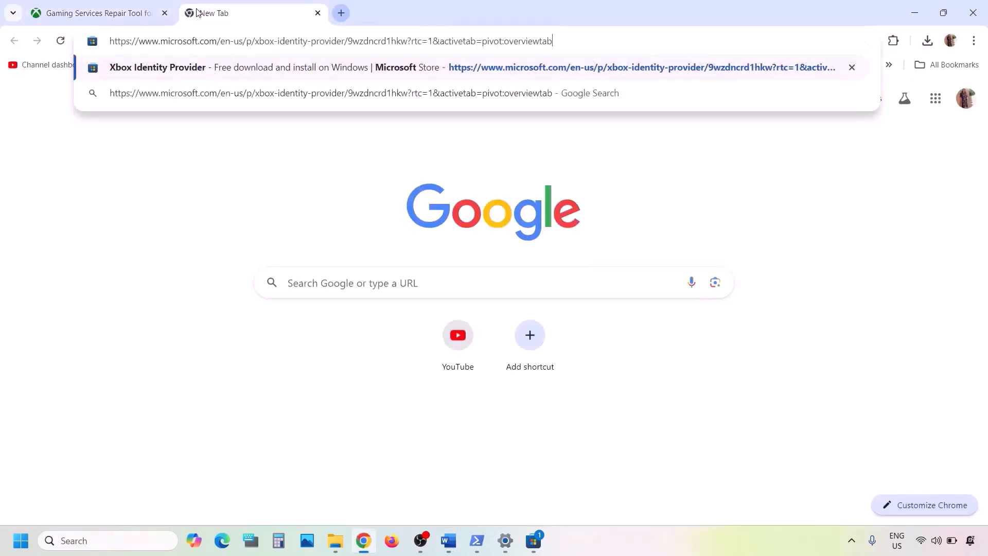
{"action": "key", "text": "Return"}
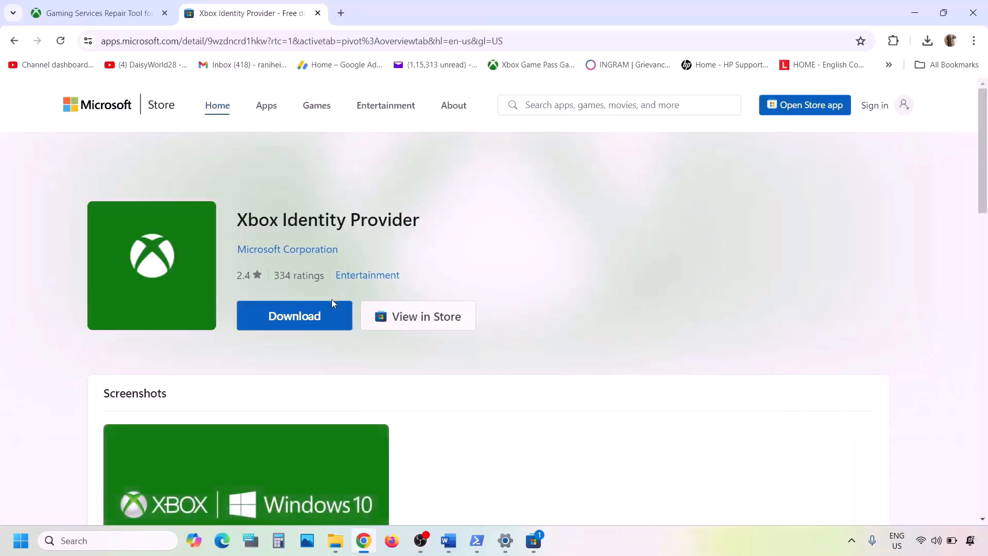
Download Xbox Identity Provider, allow the site to open the Microsoft Store, and dismiss the Game Pass promotion
{"action": "left_click", "coordinate": [305, 319]}
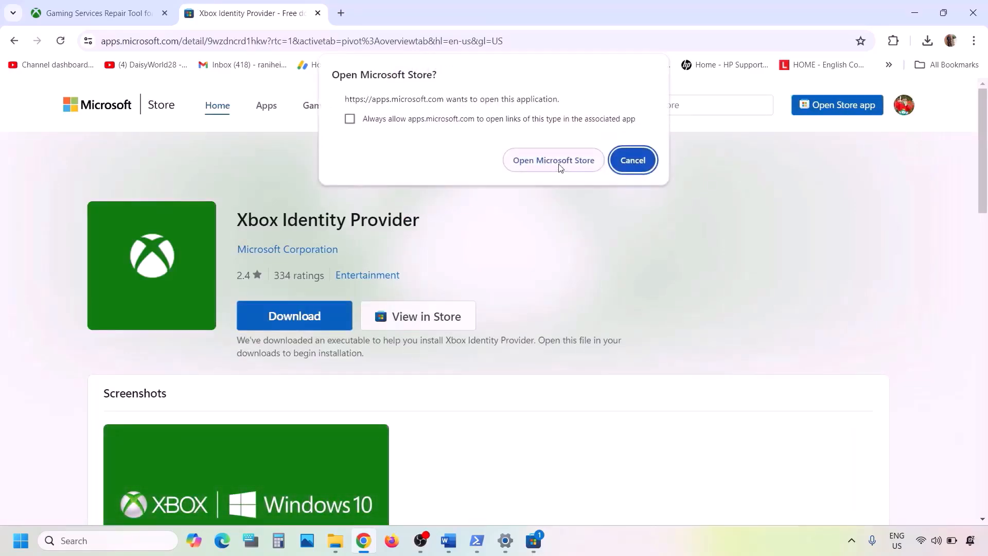
{"action": "left_click", "coordinate": [560, 161]}
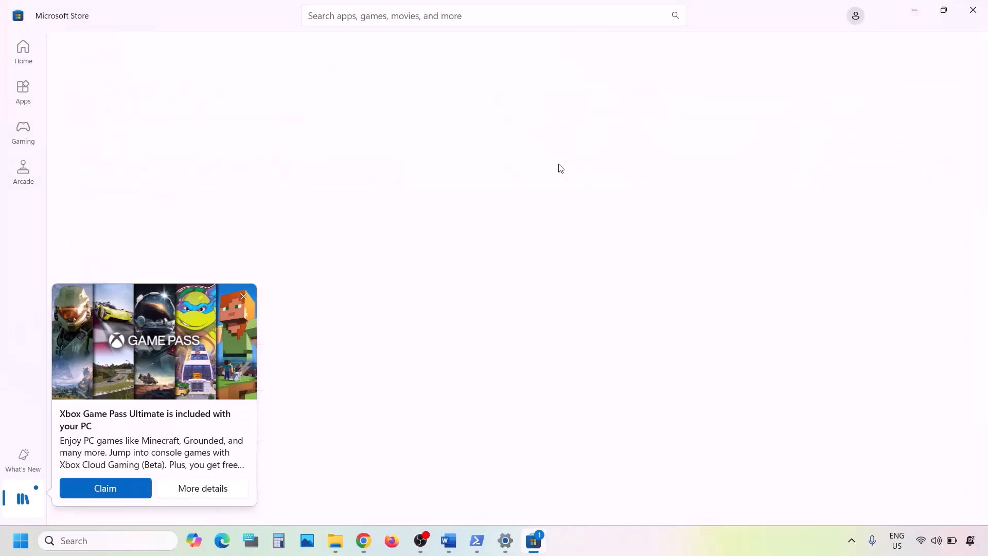
{"action": "left_click", "coordinate": [244, 298]}
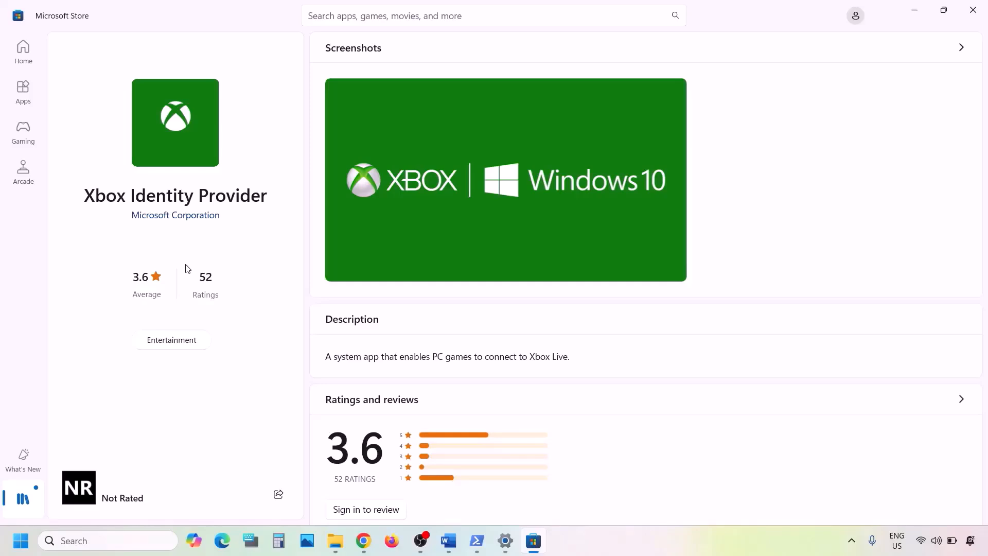
Return to the Word document and copy the "get-appxpackage Microsoft.GamingServices | remove-AppxPackage -allusers" command for uninstalling the gaming service remains
{"action": "left_click", "coordinate": [448, 550]}
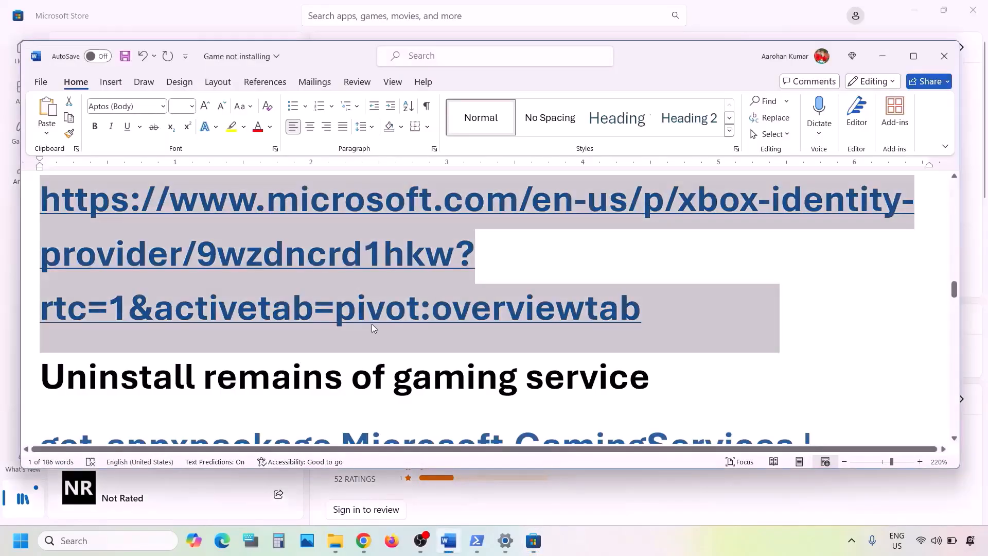
{"action": "scroll", "coordinate": [371, 323], "scroll_direction": "down", "scroll_amount": 3}
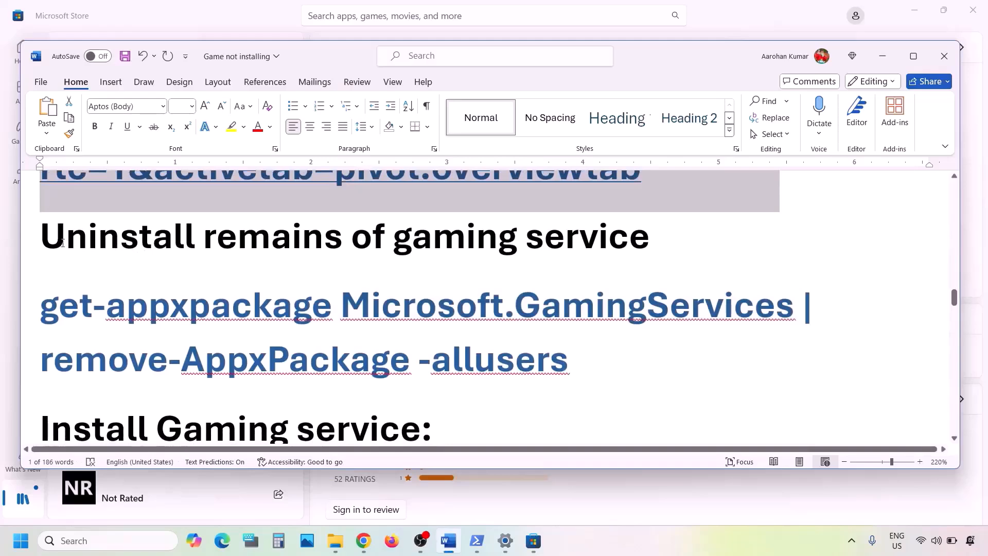
{"action": "triple_click", "coordinate": [601, 229]}
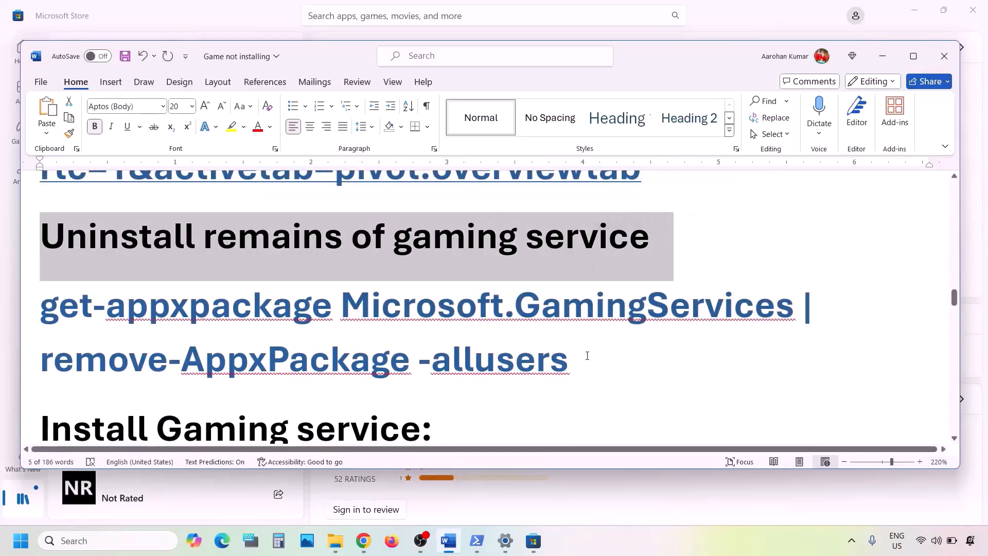
{"action": "left_click_drag", "start_coordinate": [585, 357], "coordinate": [70, 315]}
{"action": "key", "text": "ctrl+c"}
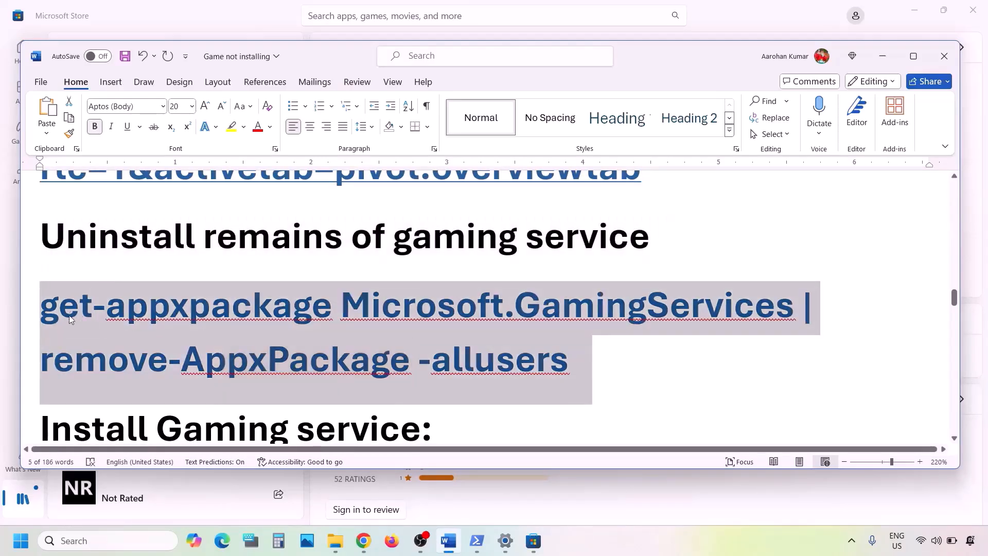
{"action": "right_click", "coordinate": [171, 341]}
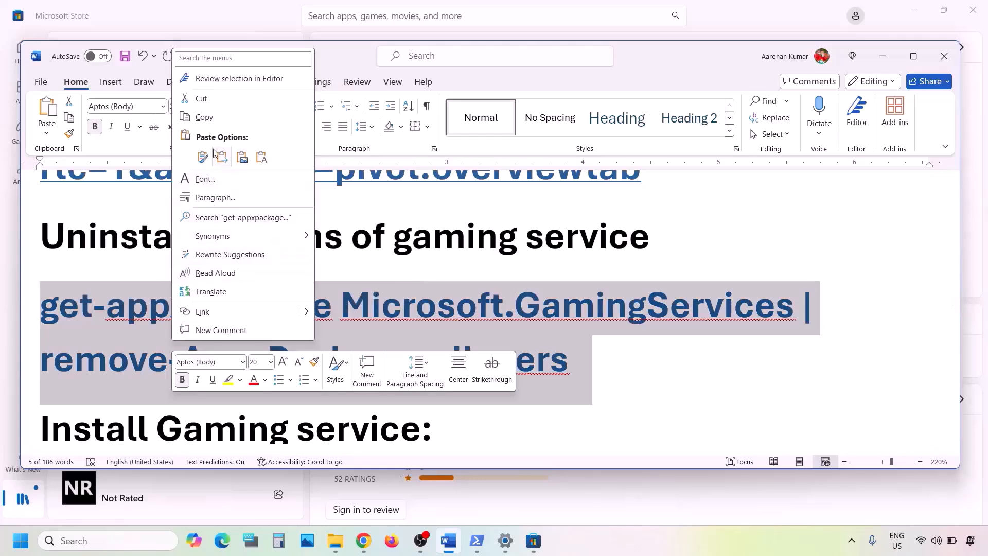
{"action": "left_click", "coordinate": [208, 121]}
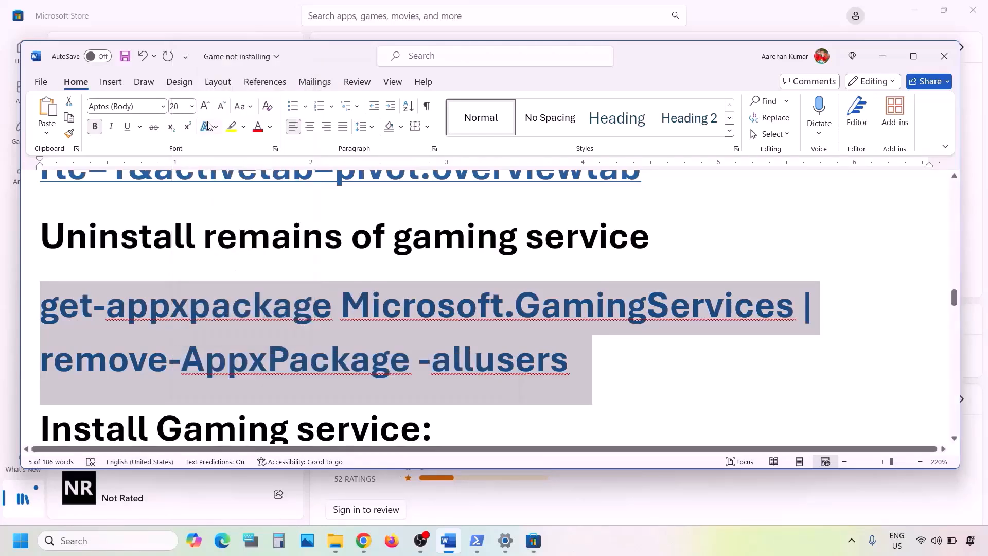
Open Windows PowerShell as administrator and run the copied command that removes Microsoft.GamingServices for all users
{"action": "left_click", "coordinate": [117, 538]}
{"action": "type", "text": "power"}
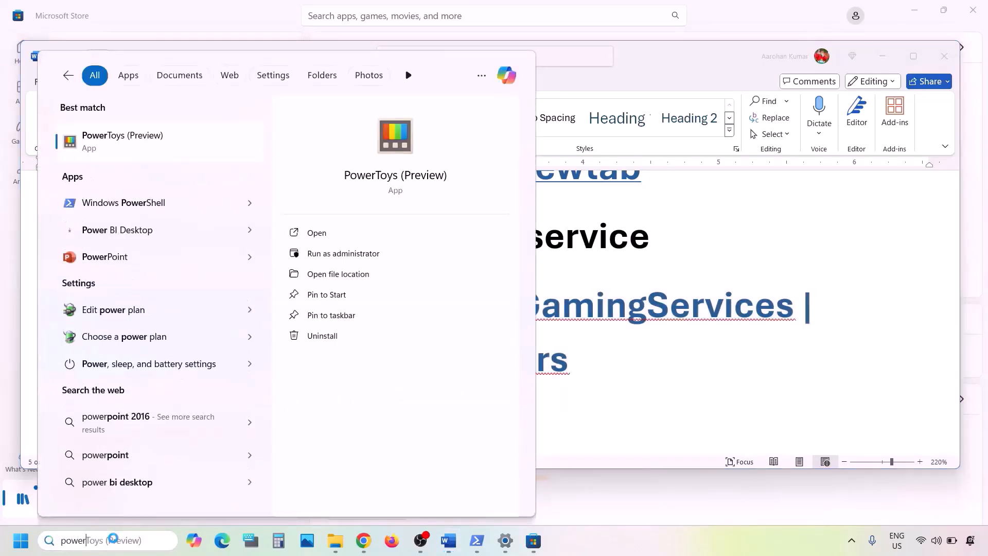
{"action": "type", "text": "shell"}
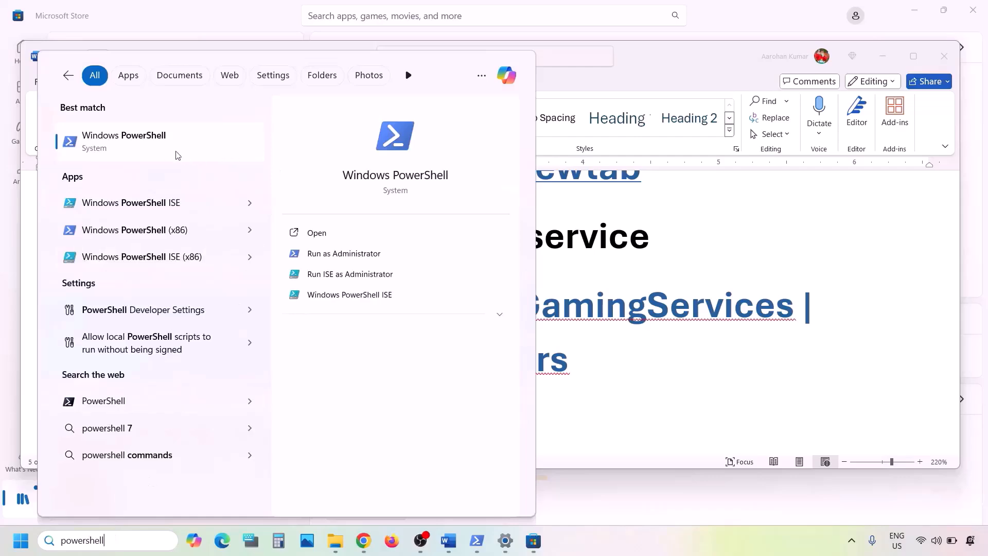
{"action": "right_click", "coordinate": [174, 152]}
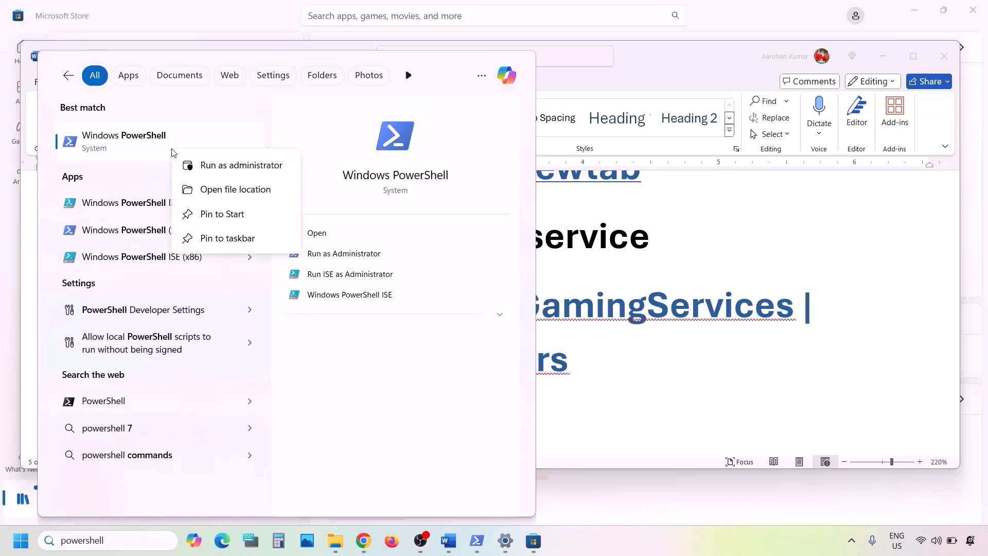
{"action": "left_click", "coordinate": [242, 172]}
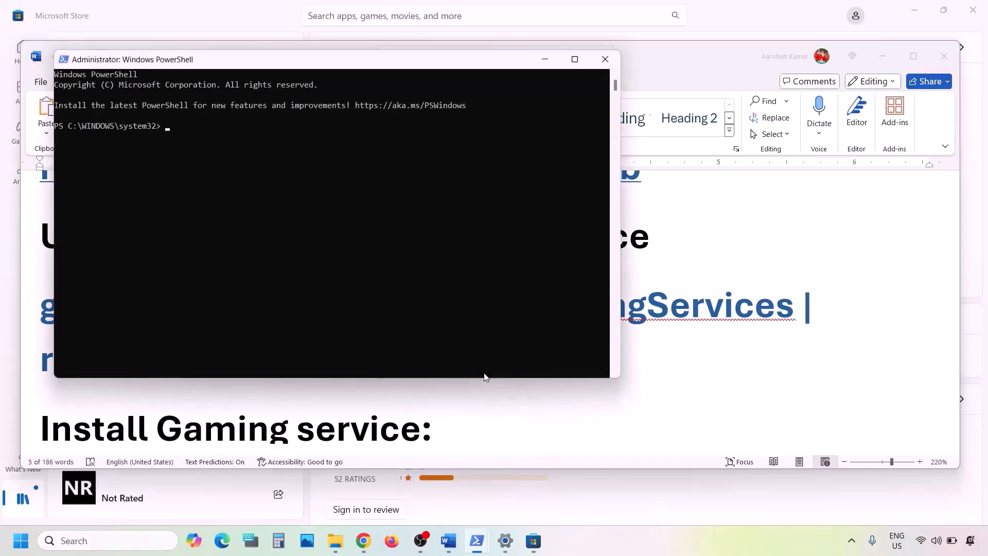
{"action": "key", "text": "ctrl+v"}
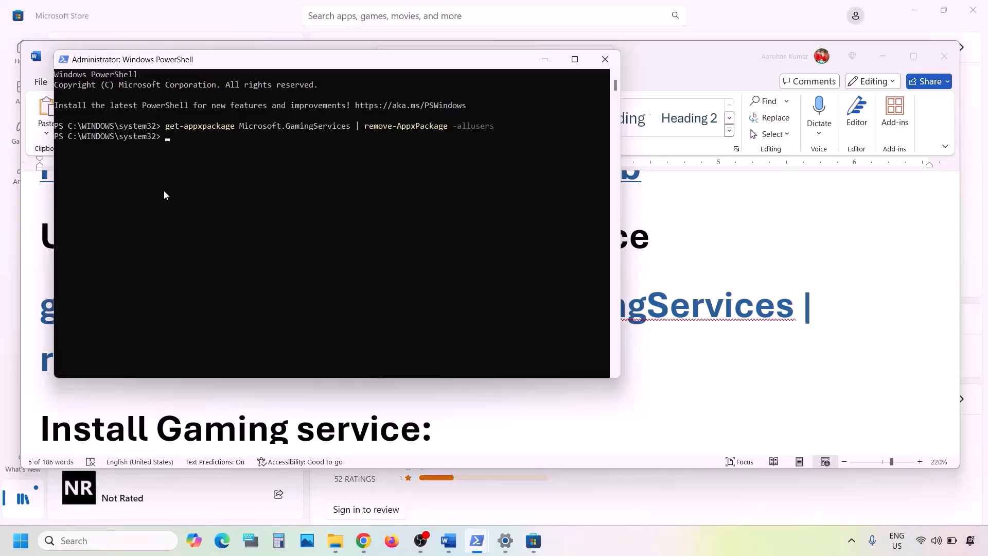
Return to the Word document and copy the "start ms-windows-store://pdp/?productid=9MWPM2CQNLHN" command under Install Gaming service
{"action": "left_click", "coordinate": [553, 409]}
{"action": "scroll", "coordinate": [553, 409], "scroll_direction": "down", "scroll_amount": 2}
{"action": "scroll", "coordinate": [553, 410], "scroll_direction": "down", "scroll_amount": 3}
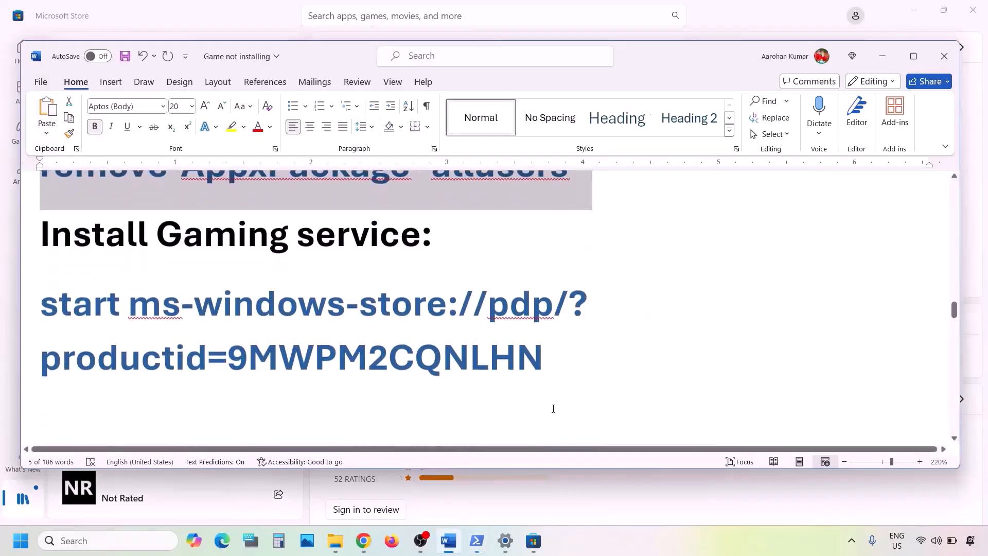
{"action": "left_click_drag", "start_coordinate": [573, 357], "coordinate": [89, 290]}
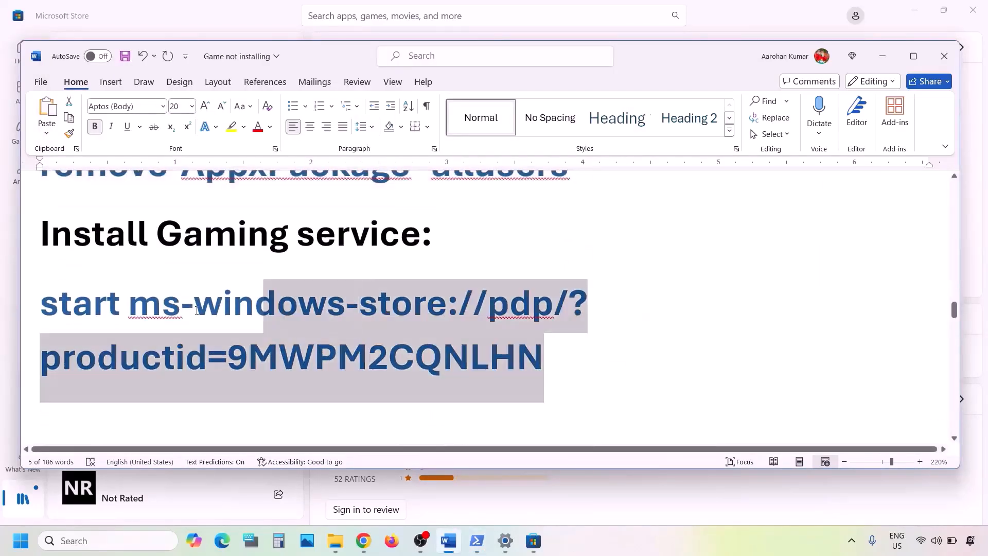
{"action": "right_click", "coordinate": [86, 288]}
{"action": "left_click", "coordinate": [123, 296]}
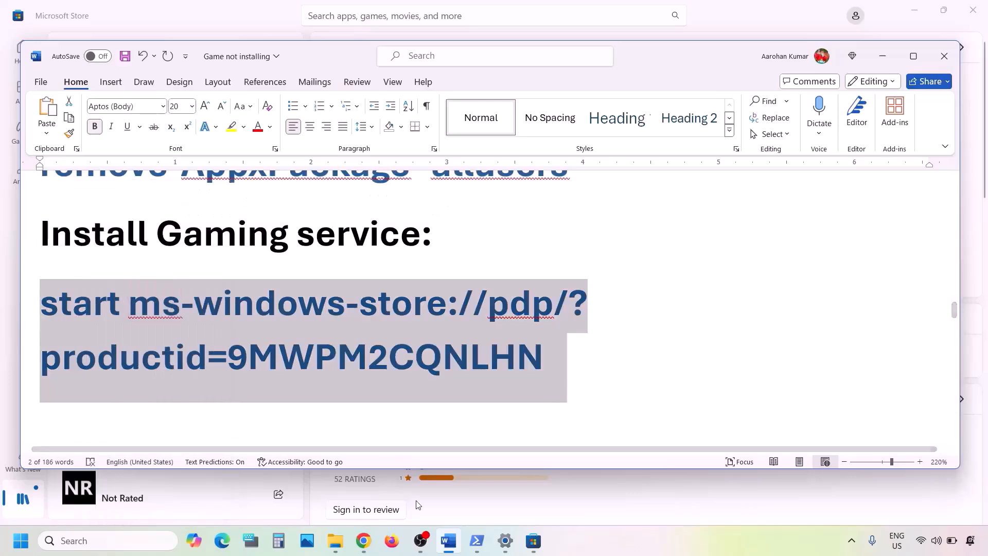
Run the copied store command in the new administrator PowerShell window and get Gaming Services from the Microsoft Store
{"action": "mouse_move", "coordinate": [477, 546]}
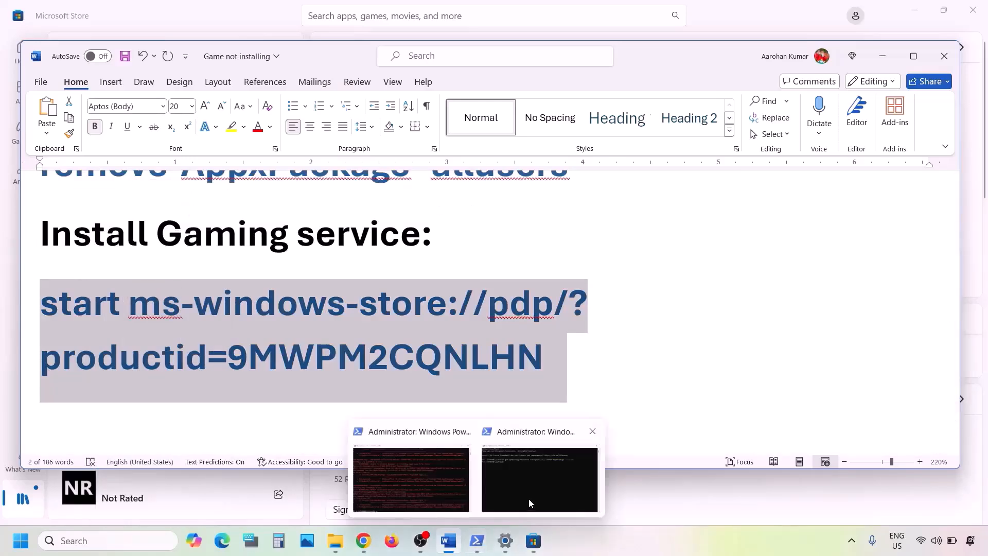
{"action": "left_click", "coordinate": [529, 498]}
{"action": "key", "text": "ctrl+v"}
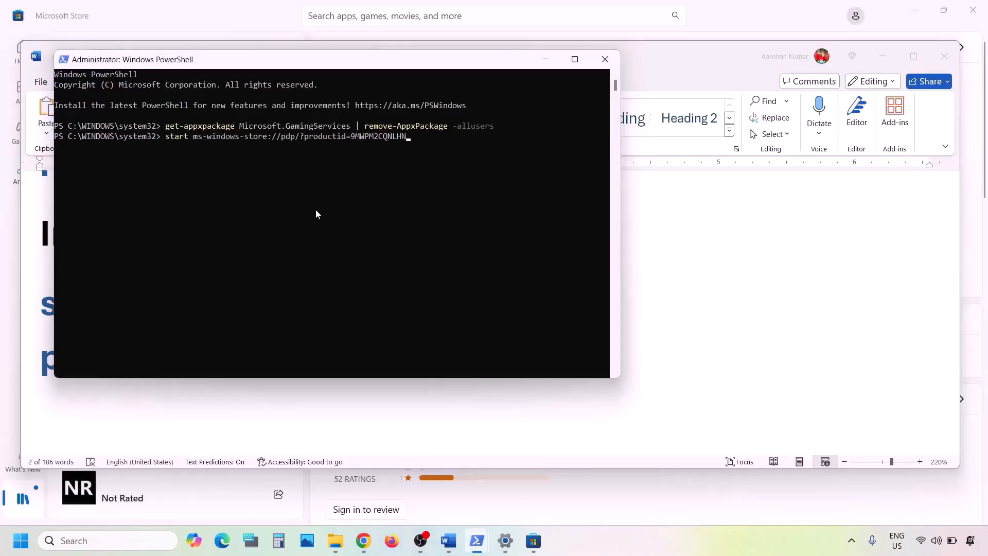
{"action": "key", "text": "Return"}
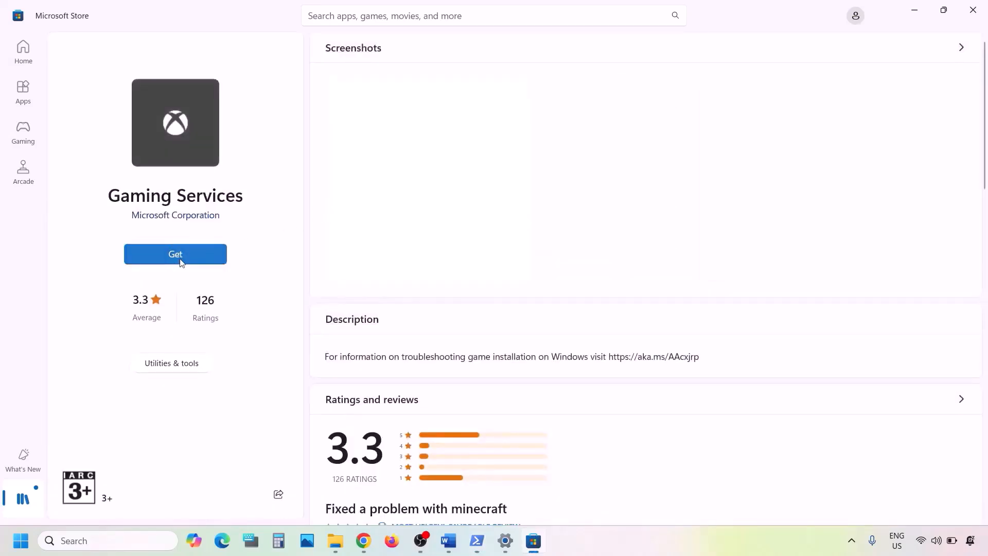
{"action": "left_click", "coordinate": [196, 254]}
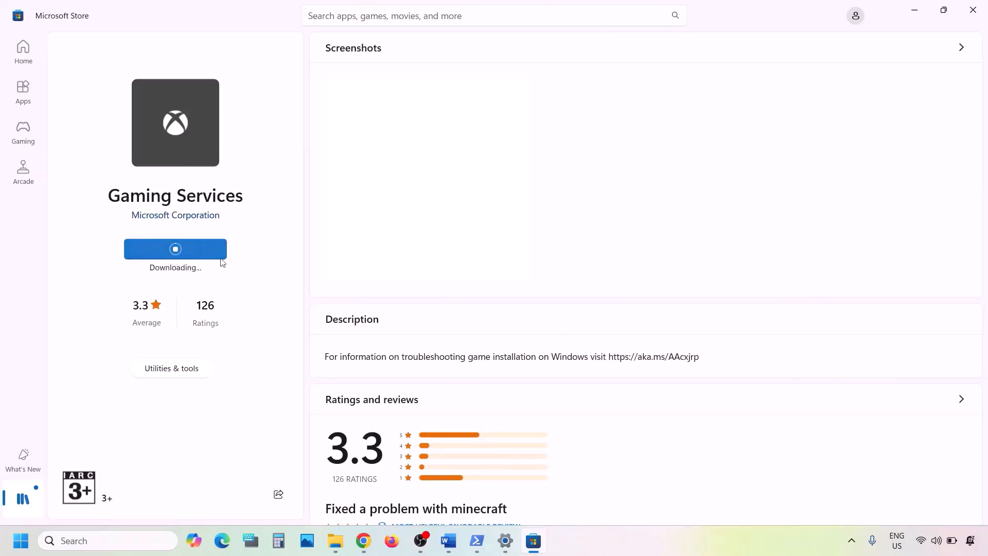
Return to the Word document, maximize its window and read the services listed under Step 10
{"action": "left_click", "coordinate": [446, 543]}
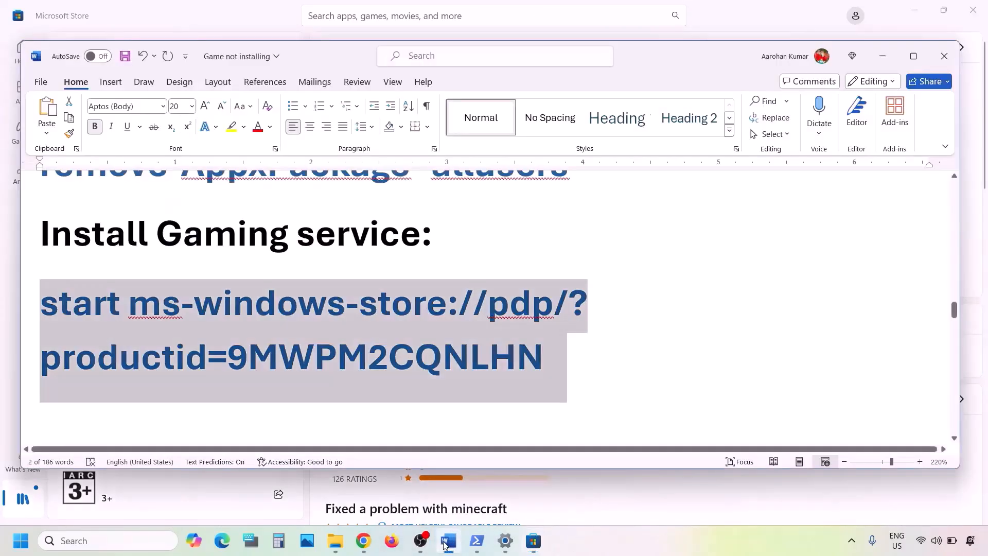
{"action": "scroll", "coordinate": [312, 396], "scroll_direction": "down", "scroll_amount": 5}
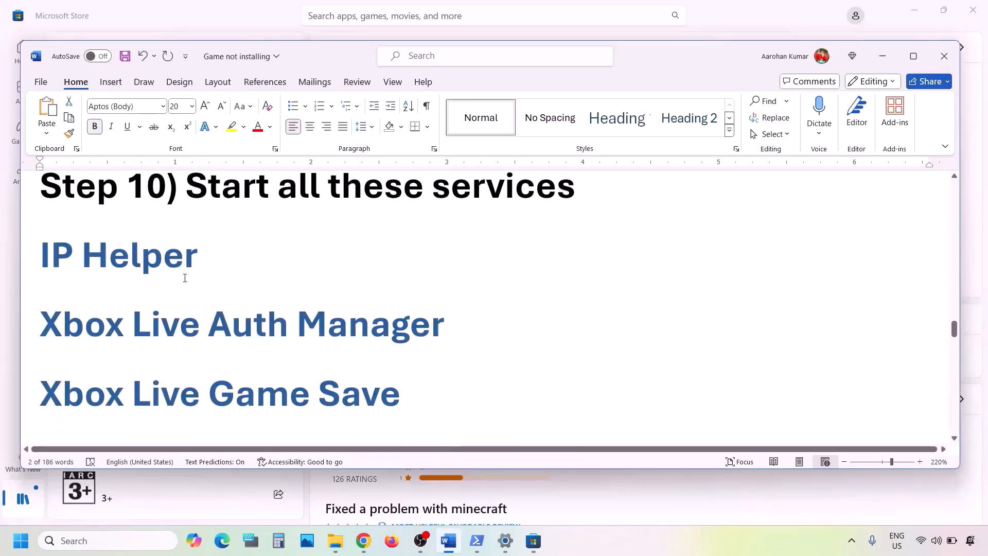
{"action": "left_click", "coordinate": [913, 56]}
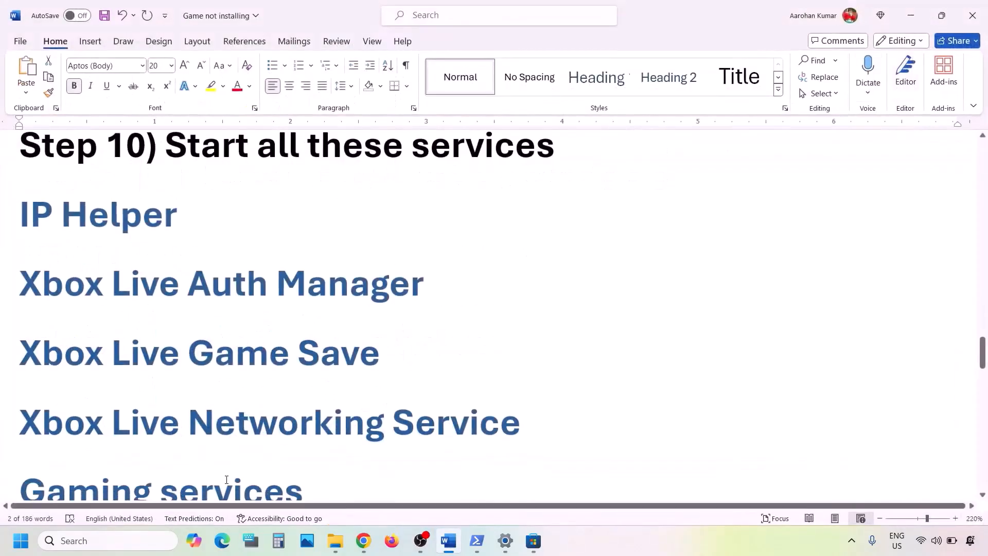
Search Windows for "services" and open the Services app
{"action": "left_click", "coordinate": [88, 543]}
{"action": "type", "text": "ser"}
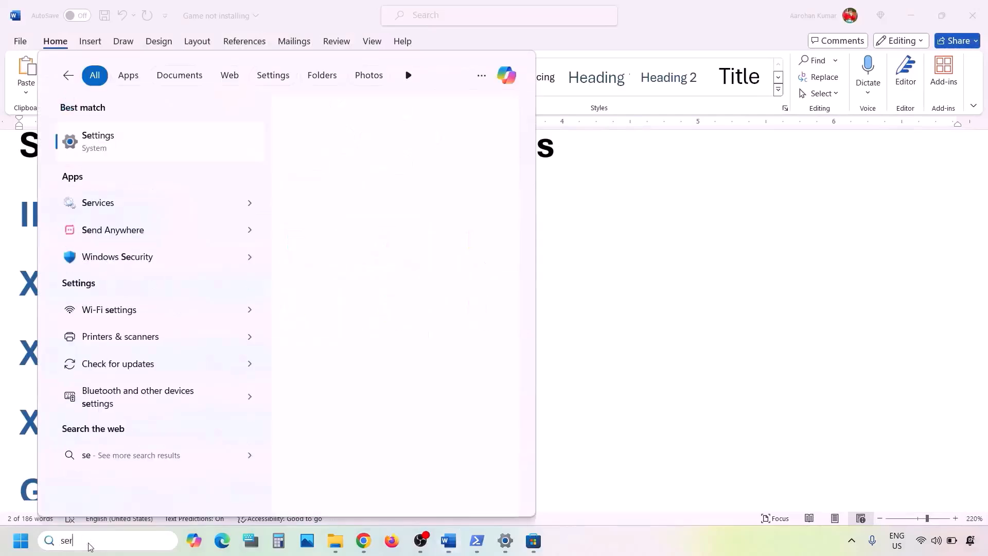
{"action": "type", "text": "vices"}
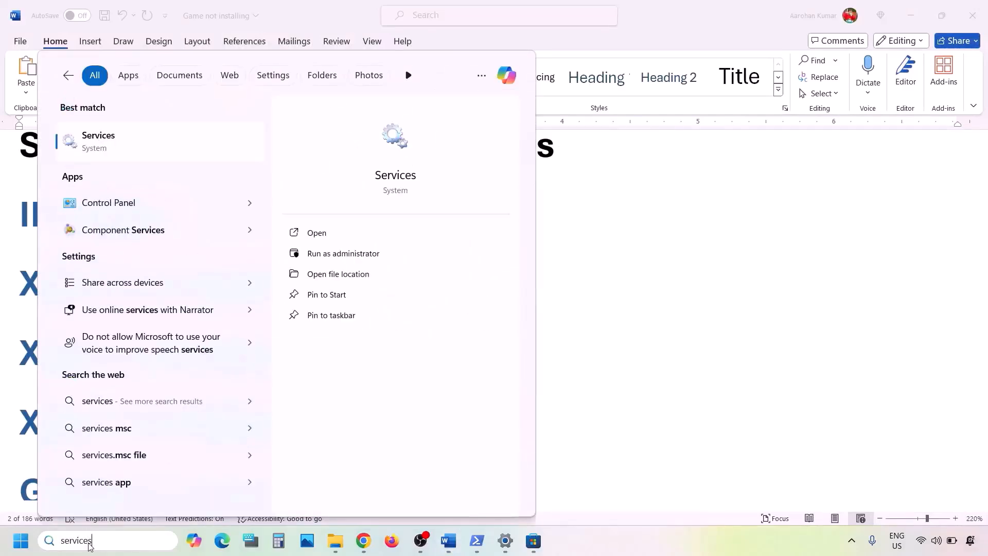
{"action": "left_click", "coordinate": [112, 150]}
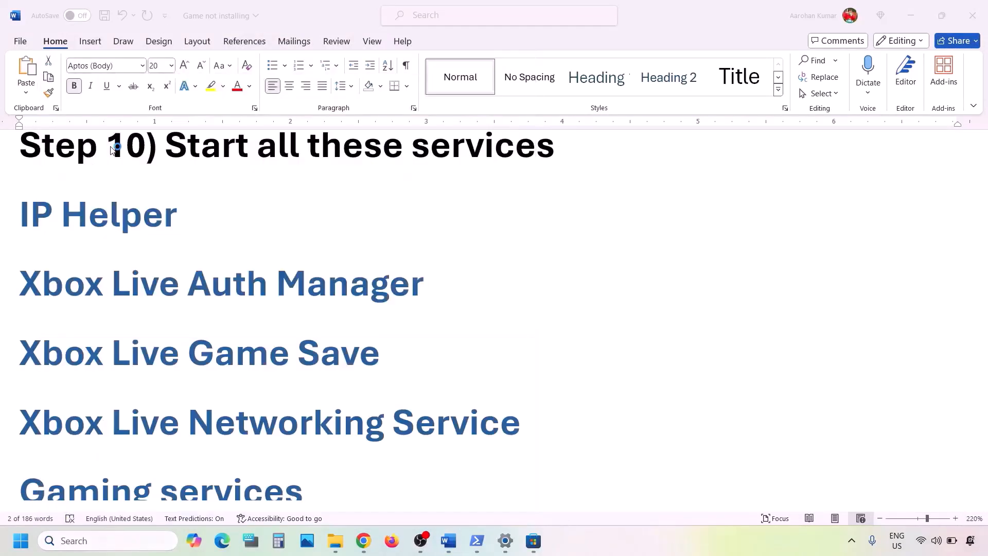
Find the IP Helper service, set its startup type to Automatic, and restart the service
{"action": "left_click", "coordinate": [297, 358]}
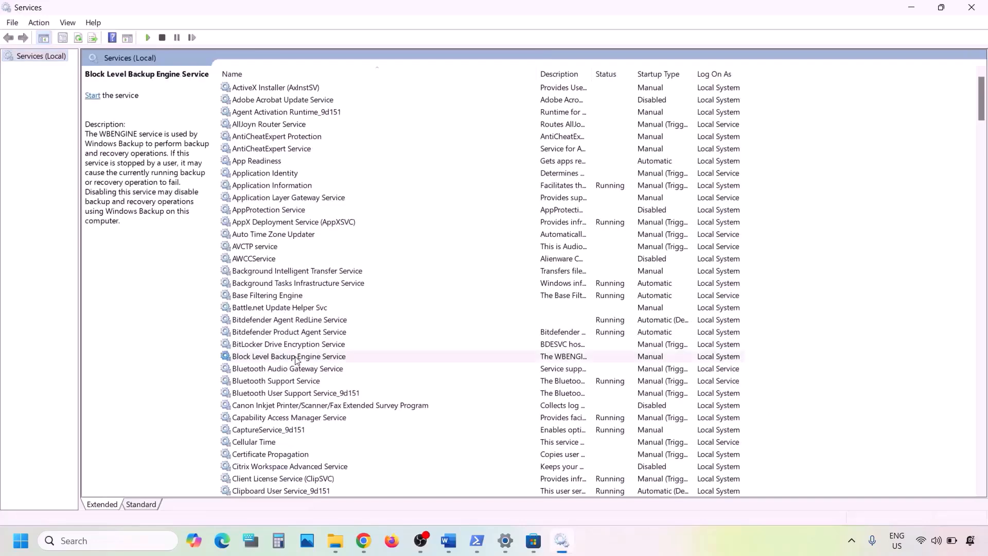
{"action": "key", "text": "i"}
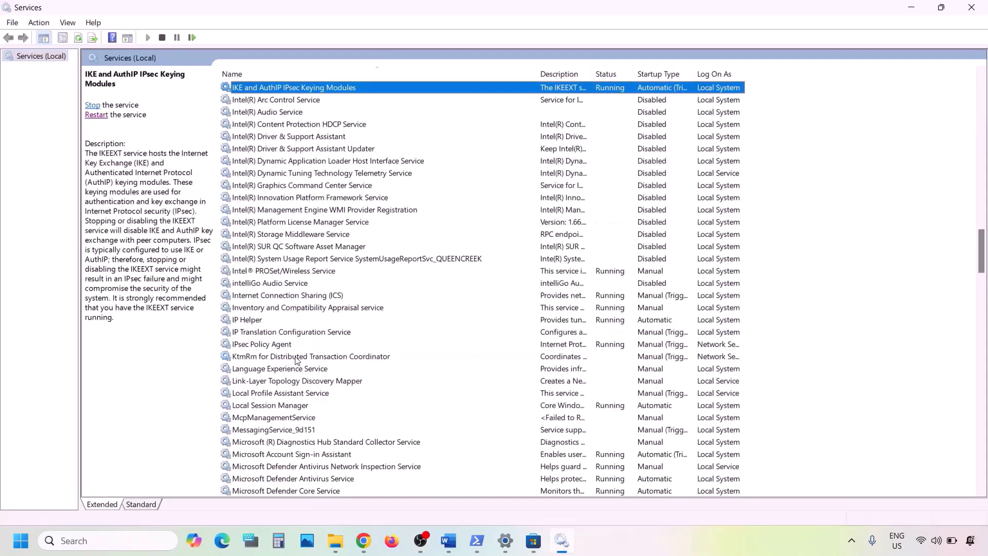
{"action": "left_click", "coordinate": [246, 321]}
{"action": "double_click", "coordinate": [262, 322]}
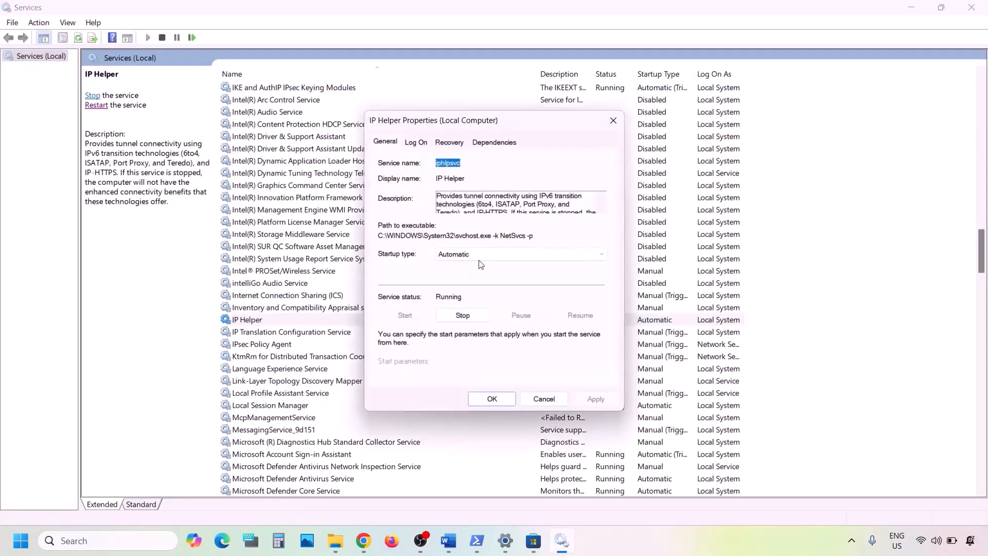
{"action": "left_click", "coordinate": [466, 254]}
{"action": "left_click", "coordinate": [462, 275]}
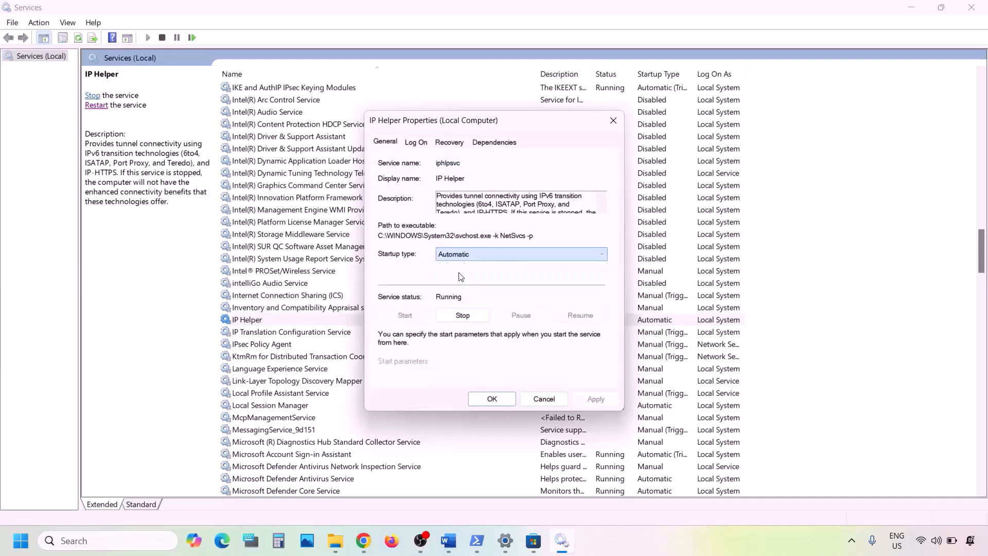
{"action": "left_click", "coordinate": [593, 400]}
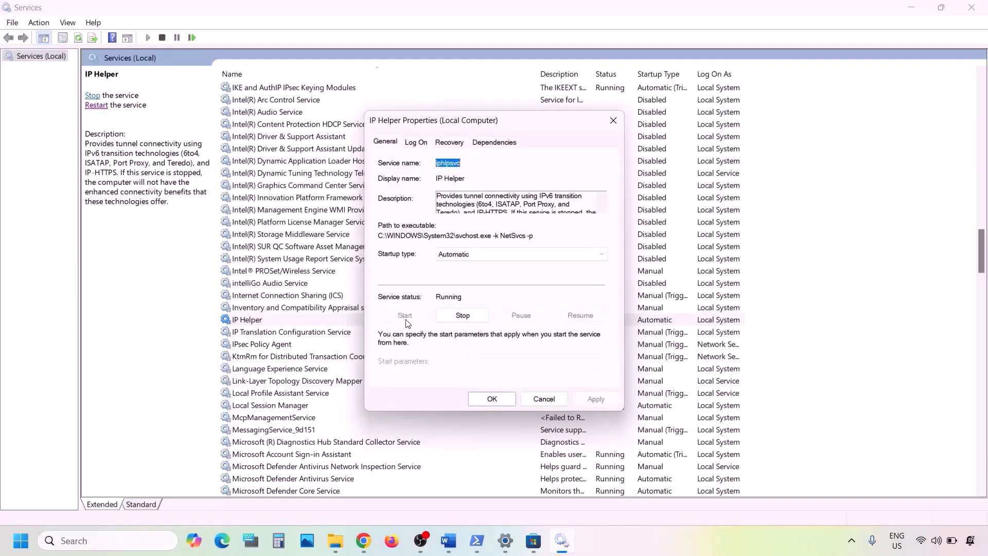
{"action": "left_click", "coordinate": [476, 399]}
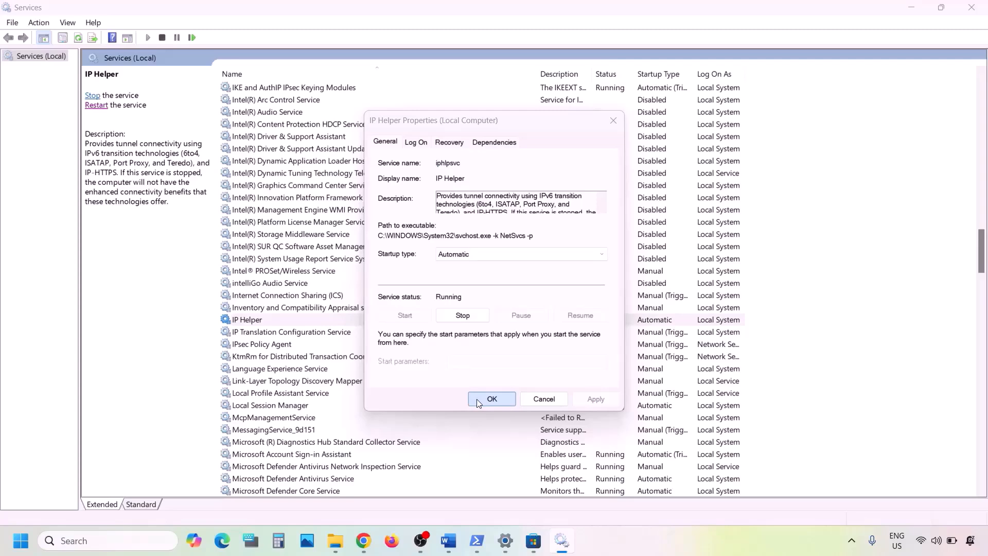
{"action": "right_click", "coordinate": [260, 323]}
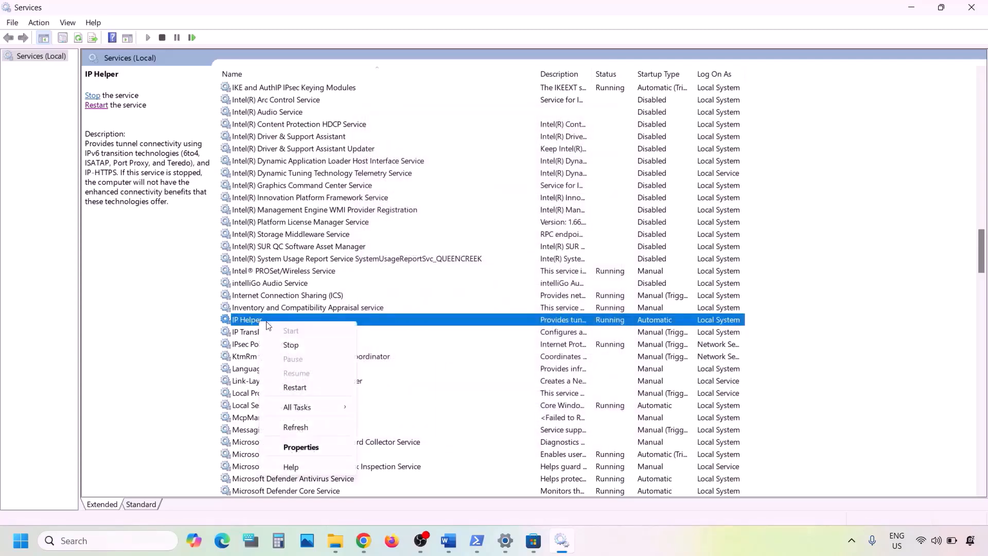
{"action": "left_click", "coordinate": [294, 388]}
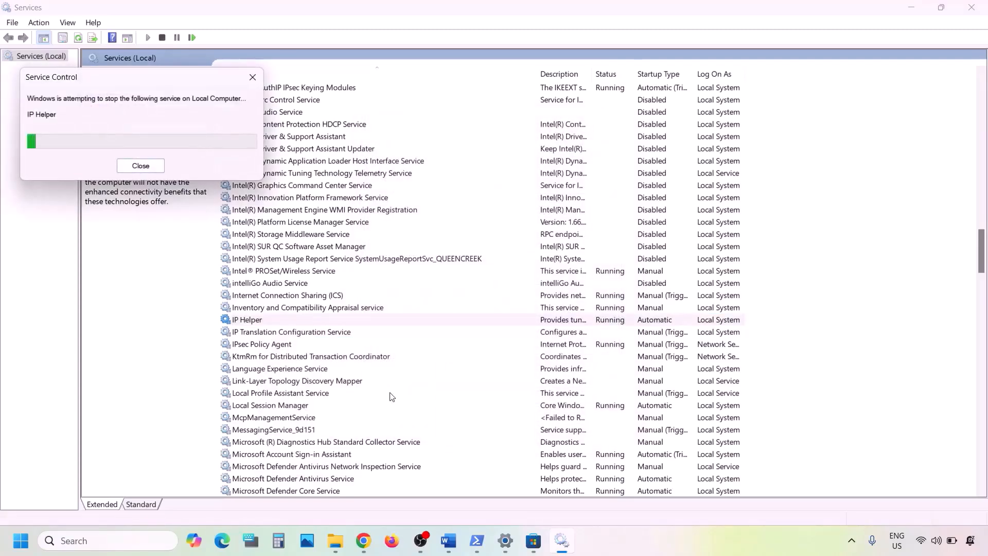
Find Xbox Accessory Management Service, set its startup type to Automatic and confirm its properties
{"action": "left_click", "coordinate": [302, 410]}
{"action": "scroll", "coordinate": [302, 410], "scroll_direction": "down", "scroll_amount": 20}
{"action": "key", "text": "x"}
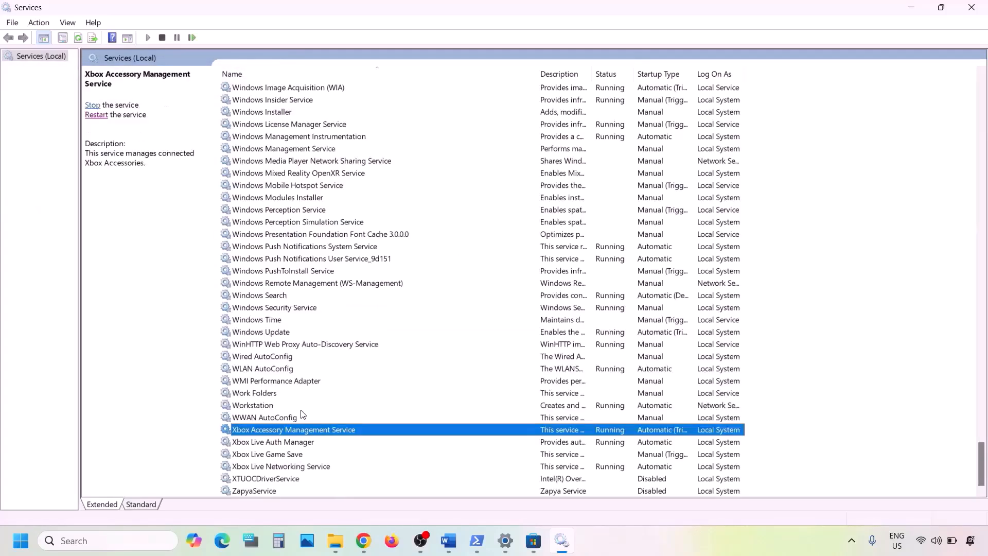
{"action": "double_click", "coordinate": [271, 434]}
{"action": "left_click", "coordinate": [536, 254]}
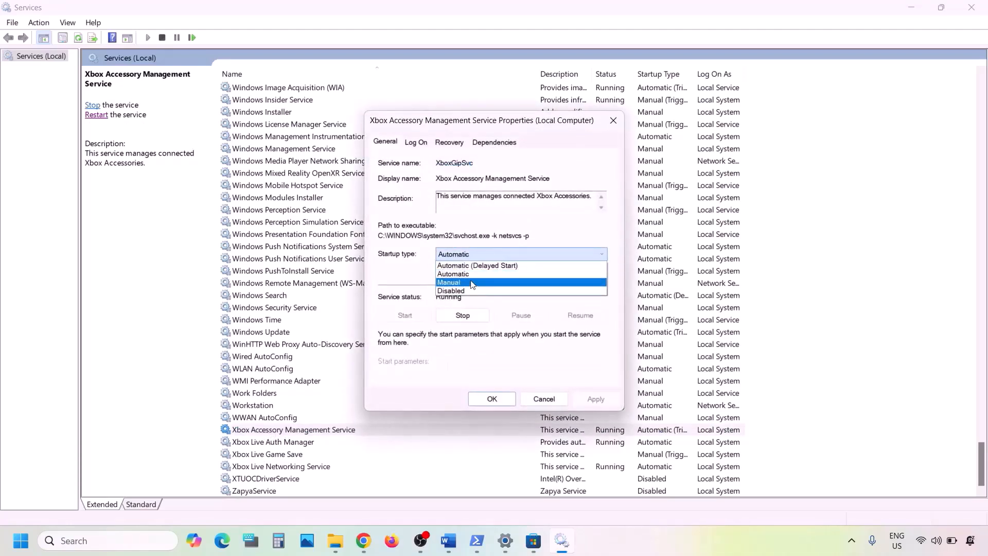
{"action": "left_click", "coordinate": [470, 280]}
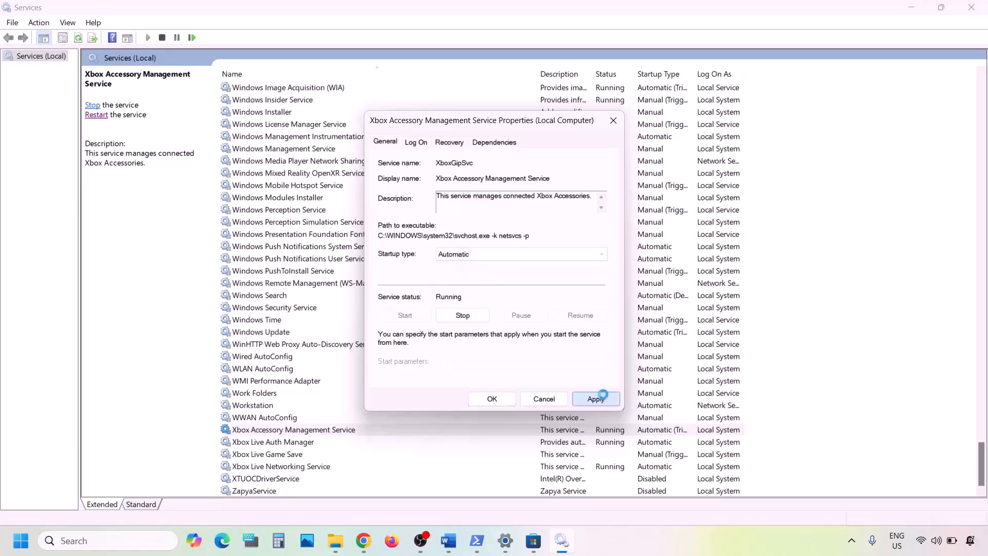
{"action": "left_click", "coordinate": [595, 399]}
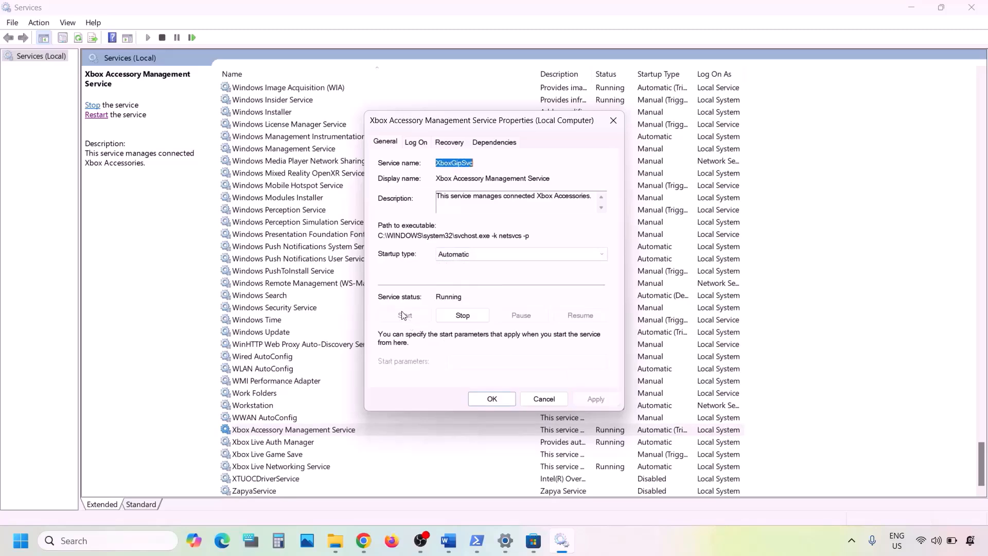
{"action": "left_click", "coordinate": [491, 401]}
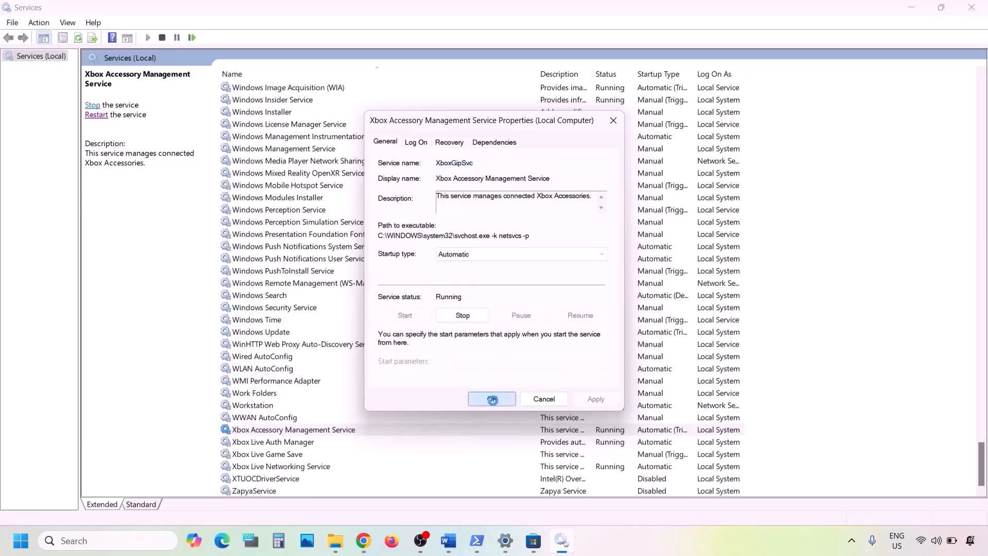
Set the Xbox Live Auth Manager service's startup type to Automatic and confirm its properties
{"action": "left_click", "coordinate": [281, 443]}
{"action": "double_click", "coordinate": [295, 446]}
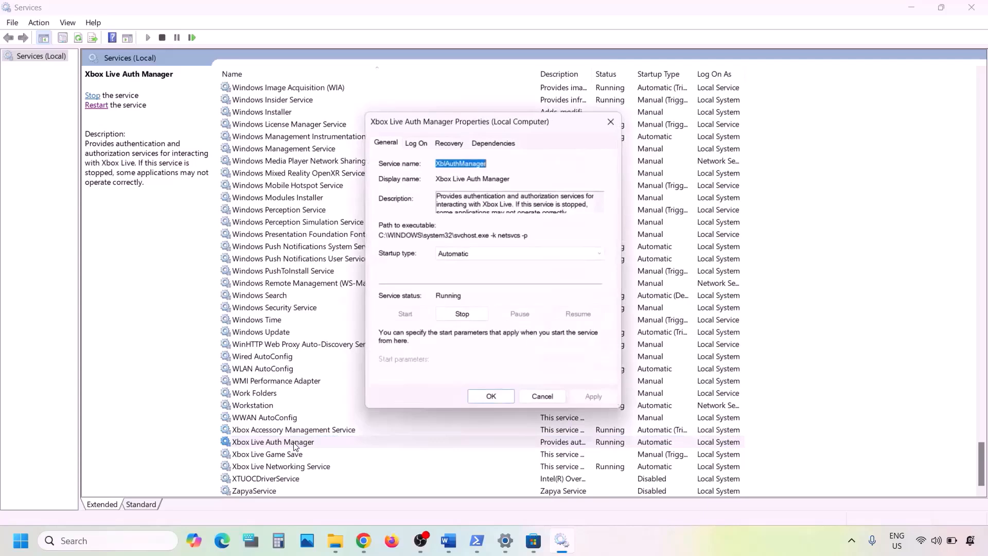
{"action": "left_click", "coordinate": [474, 255]}
{"action": "left_click", "coordinate": [468, 275]}
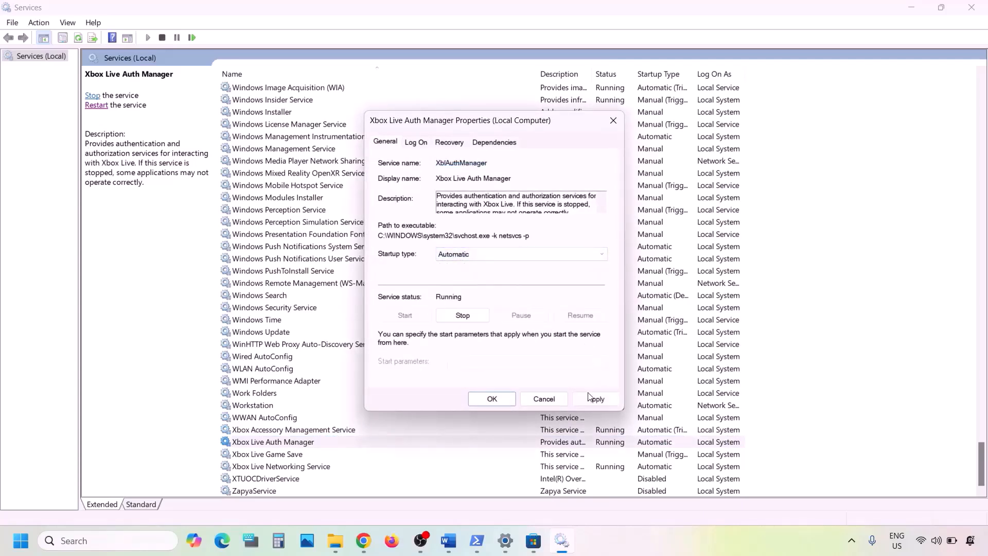
{"action": "left_click", "coordinate": [592, 398]}
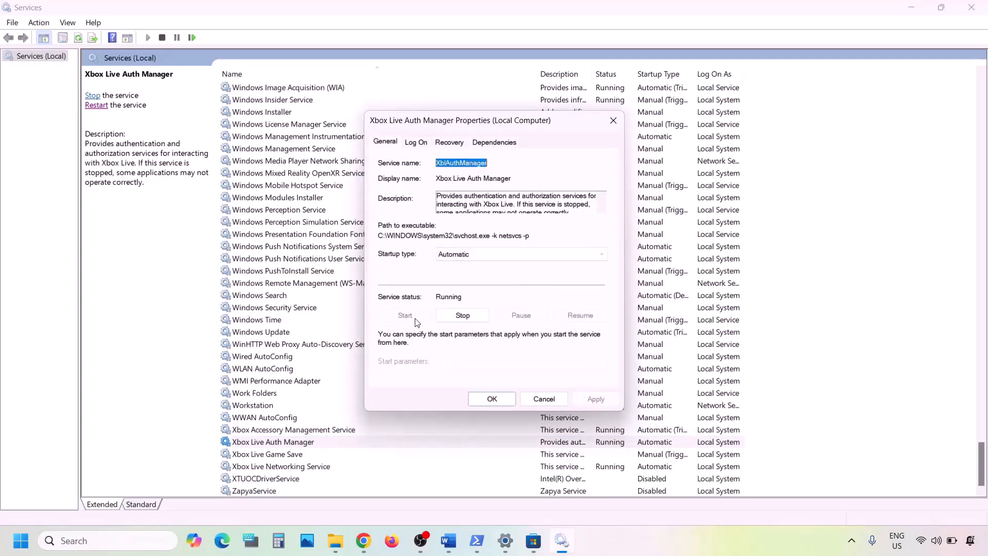
{"action": "left_click", "coordinate": [493, 396]}
Set the Xbox Live Game Save service's startup type to Automatic, start the service and confirm its properties
{"action": "double_click", "coordinate": [259, 456]}
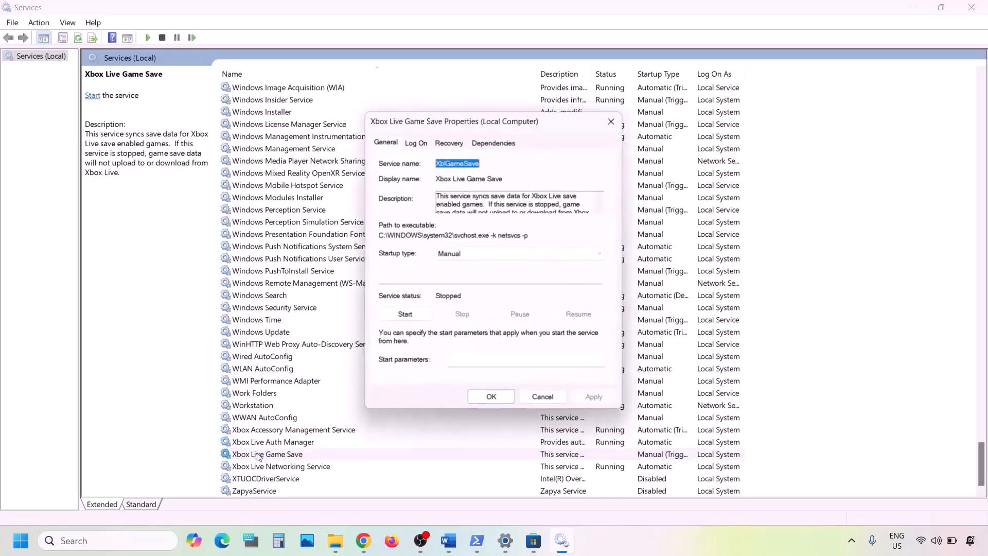
{"action": "left_click", "coordinate": [479, 254]}
{"action": "left_click", "coordinate": [469, 275]}
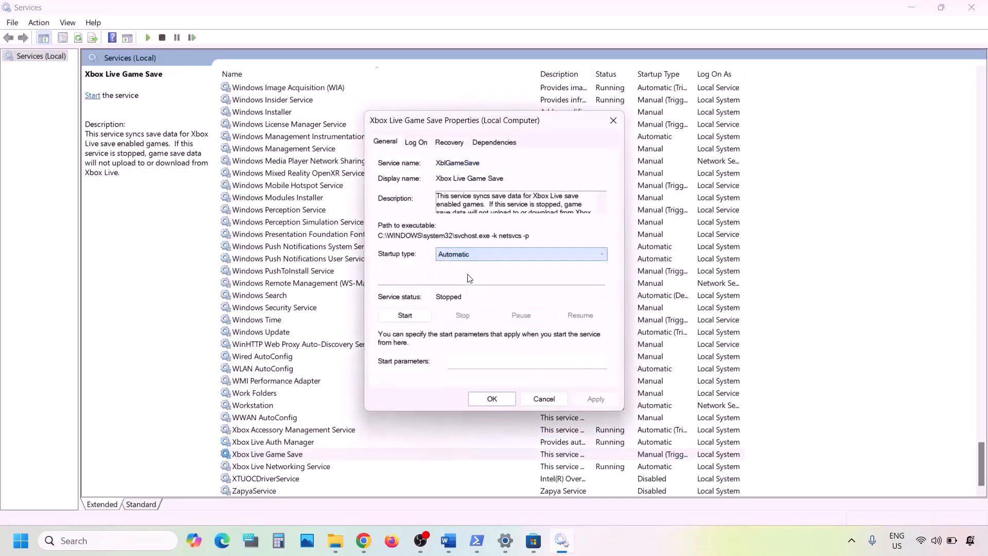
{"action": "left_click", "coordinate": [595, 399]}
{"action": "left_click", "coordinate": [401, 315]}
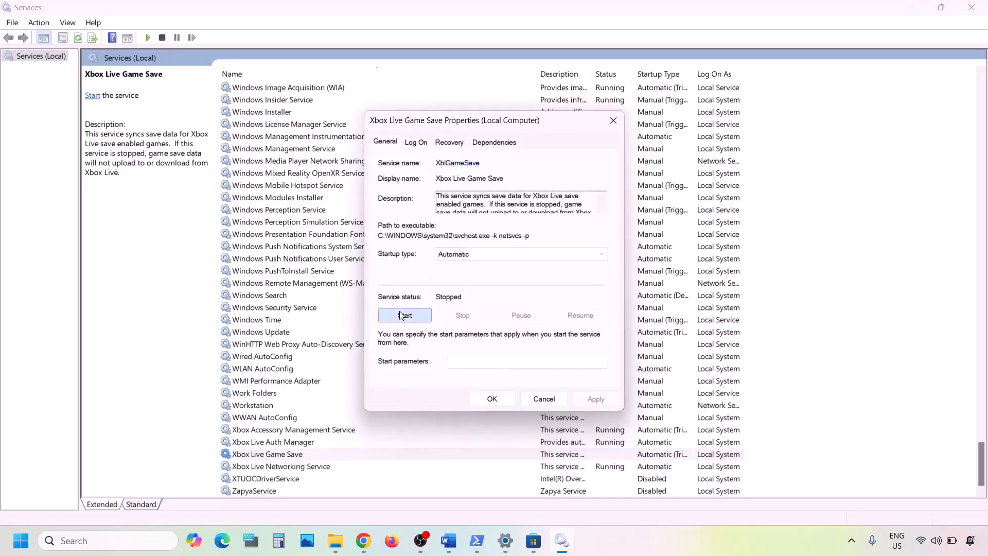
{"action": "left_click", "coordinate": [492, 399]}
Set the Xbox Live Networking Service's startup type to Automatic and confirm its properties
{"action": "double_click", "coordinate": [315, 467]}
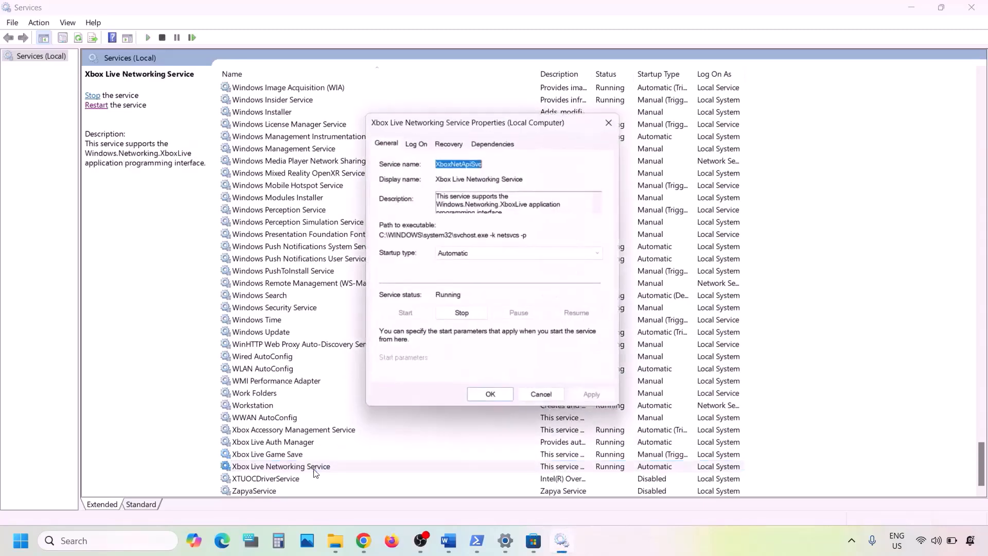
{"action": "left_click", "coordinate": [475, 254]}
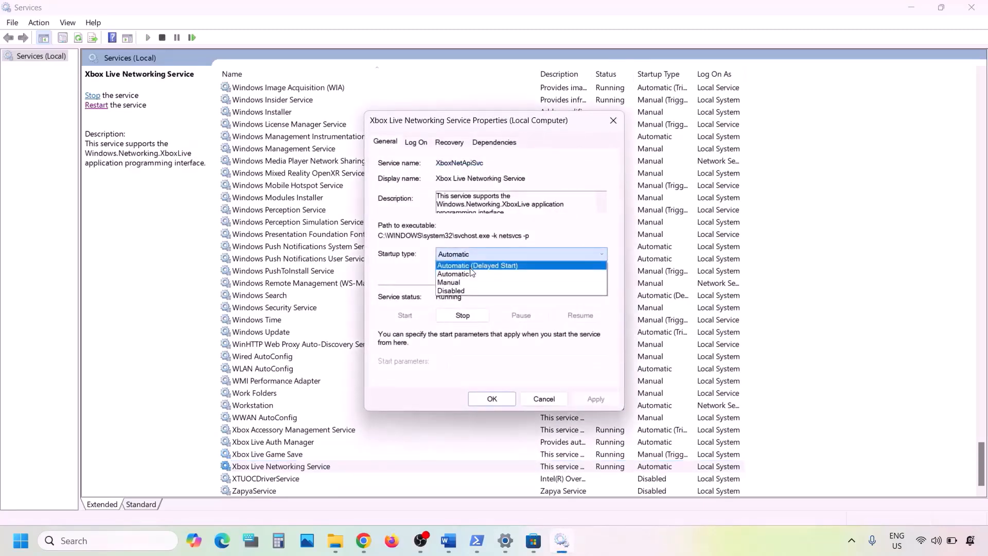
{"action": "left_click", "coordinate": [471, 274]}
{"action": "left_click", "coordinate": [587, 399]}
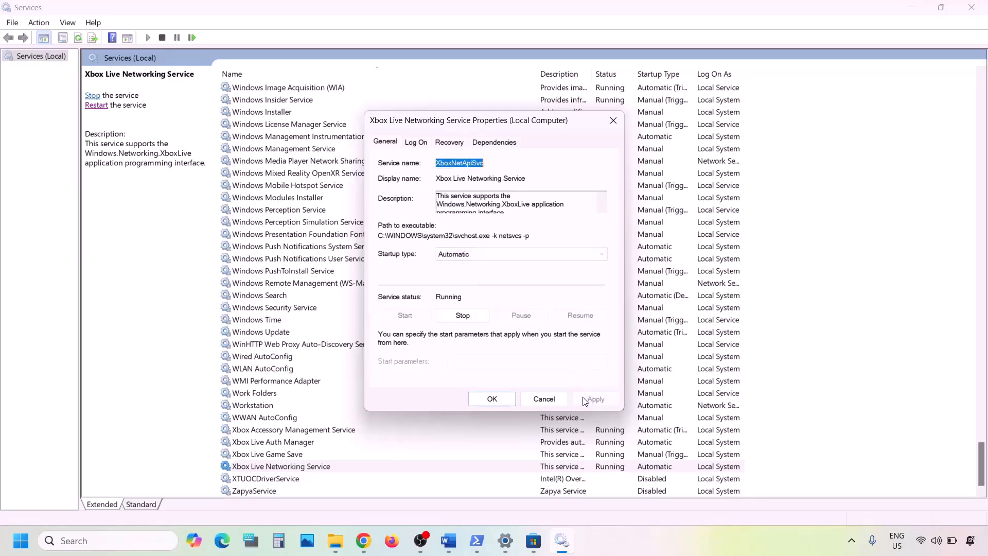
{"action": "left_click", "coordinate": [490, 399]}
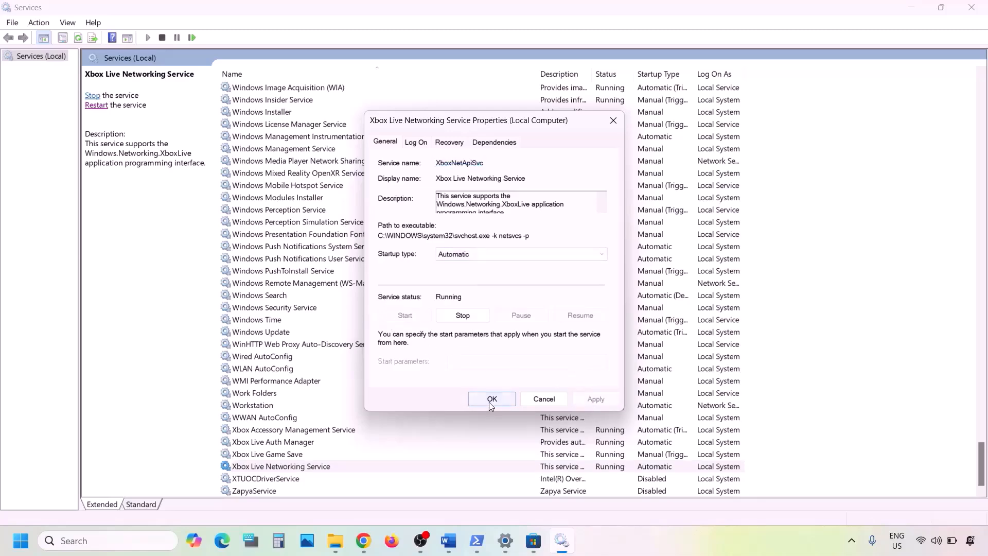
Set the Windows Update service's startup type to Automatic and confirm its properties
{"action": "left_click", "coordinate": [292, 333]}
{"action": "double_click", "coordinate": [292, 333]}
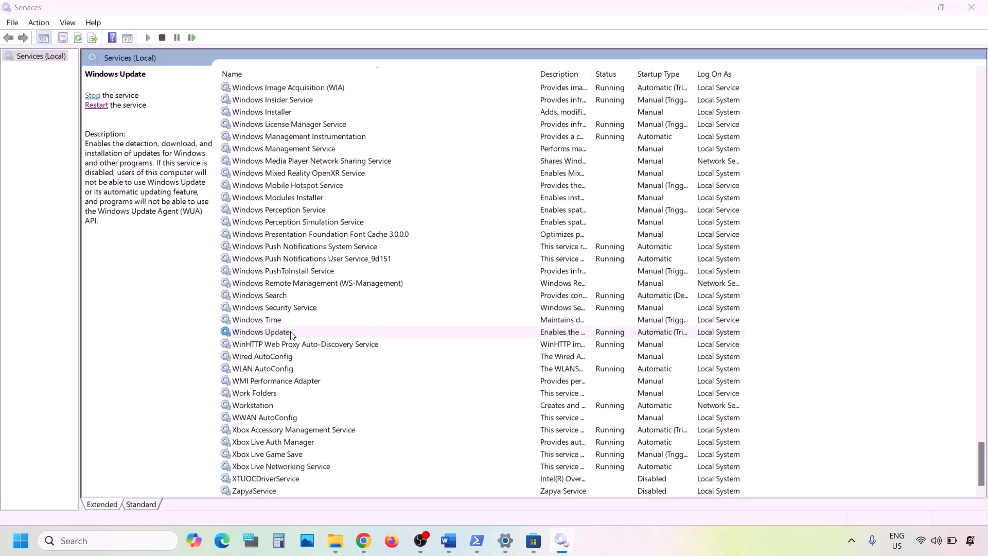
{"action": "left_click", "coordinate": [487, 252]}
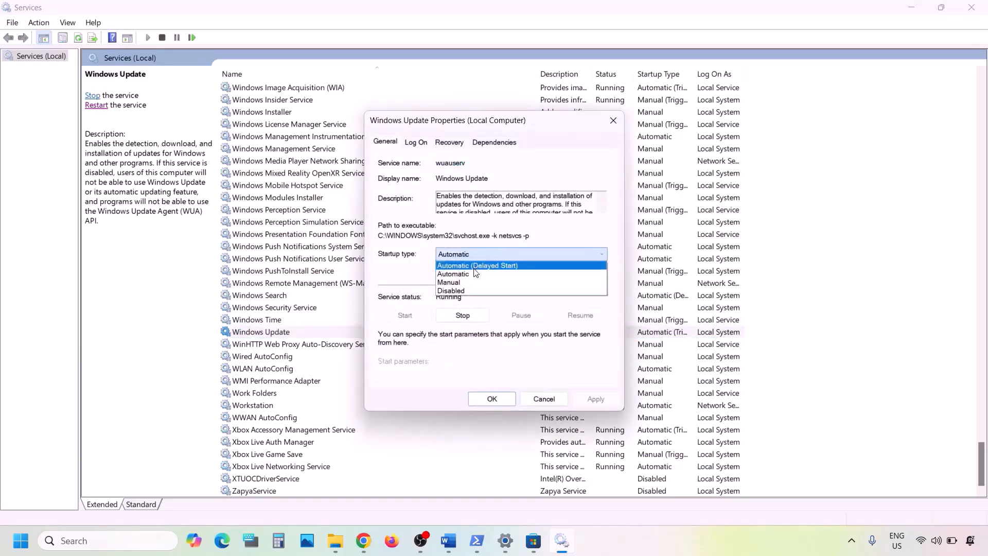
{"action": "left_click", "coordinate": [474, 275]}
{"action": "left_click", "coordinate": [588, 398]}
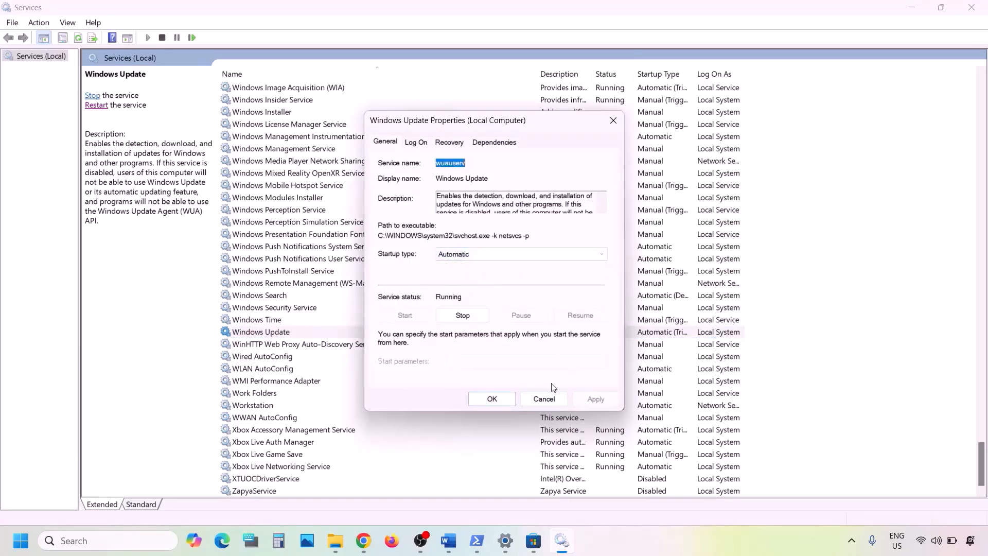
{"action": "left_click", "coordinate": [492, 399]}
Find the two Gaming Services entries in the service list and examine the properties of the first one
{"action": "left_click", "coordinate": [335, 283]}
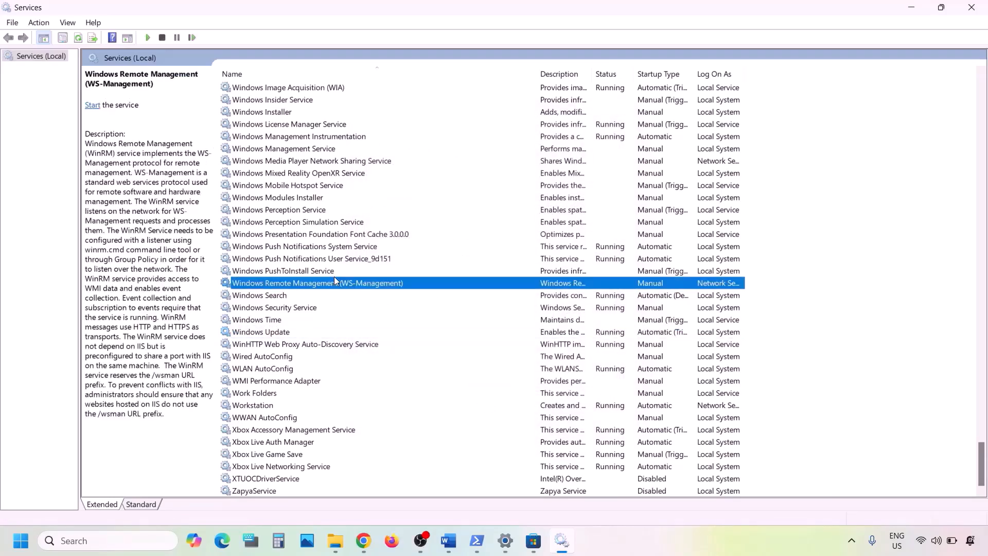
{"action": "key", "text": "g"}
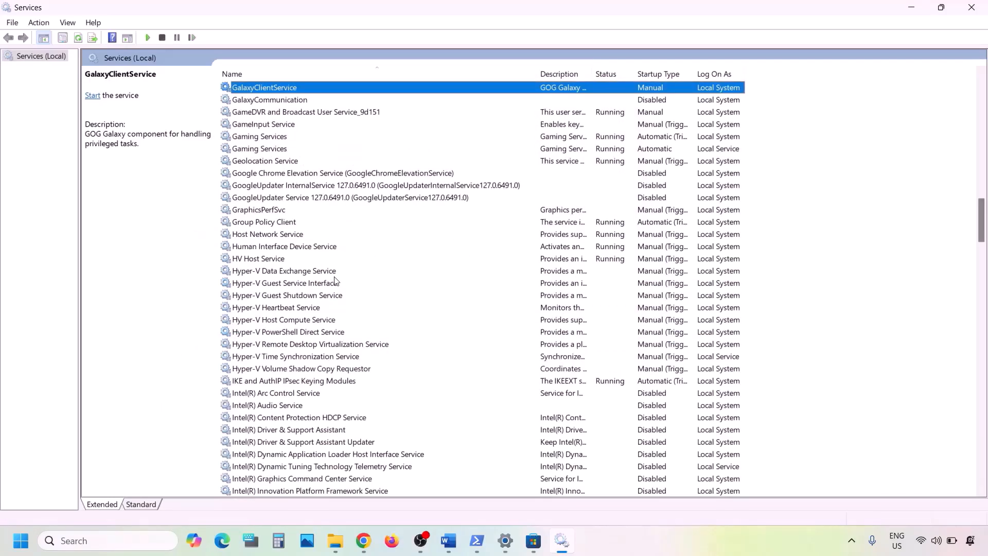
{"action": "scroll", "coordinate": [334, 283], "scroll_direction": "up", "scroll_amount": 1}
{"action": "left_click", "coordinate": [261, 174]}
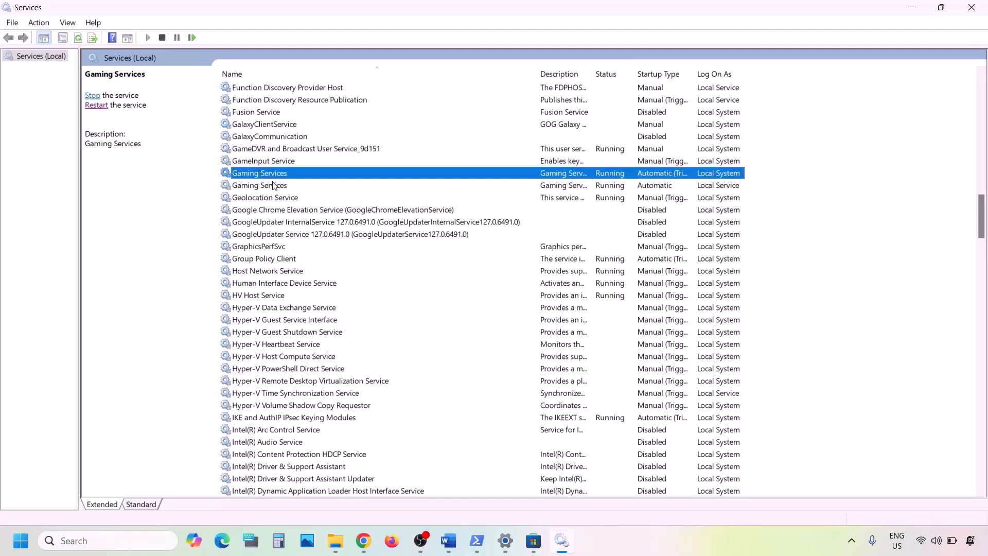
{"action": "left_click", "coordinate": [273, 185]}
{"action": "left_click", "coordinate": [273, 177]}
{"action": "double_click", "coordinate": [564, 171]}
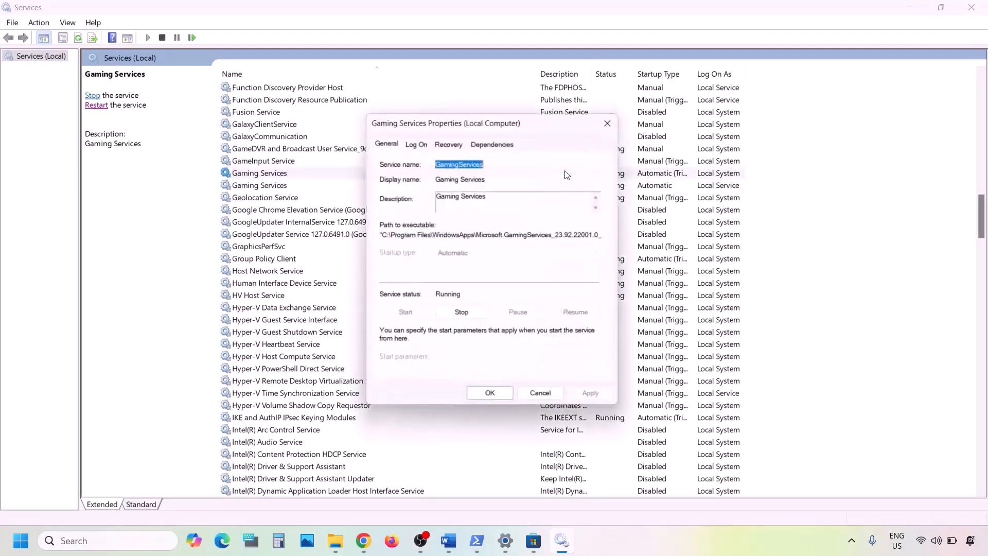
{"action": "left_click", "coordinate": [616, 121]}
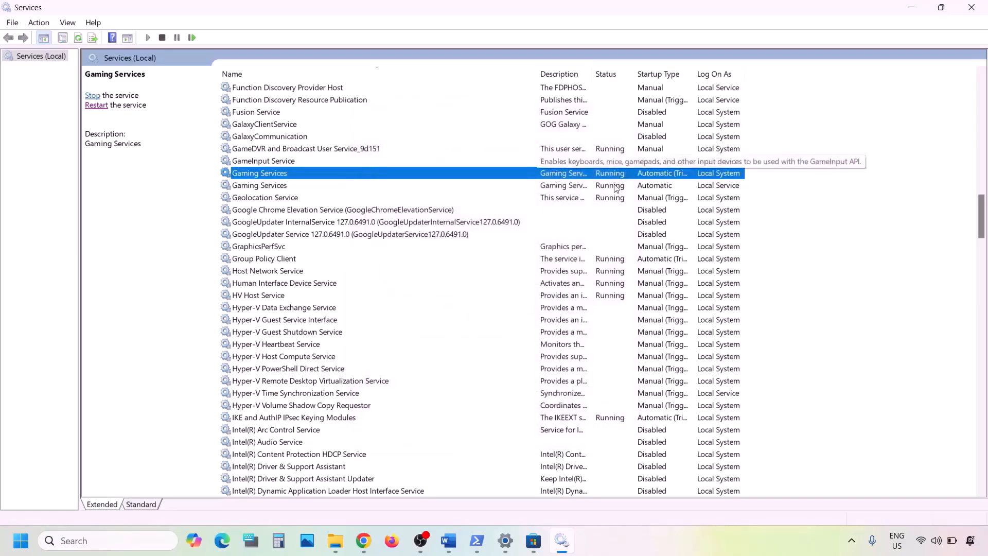
Restart both Gaming Services entries, one after the other
{"action": "right_click", "coordinate": [584, 178]}
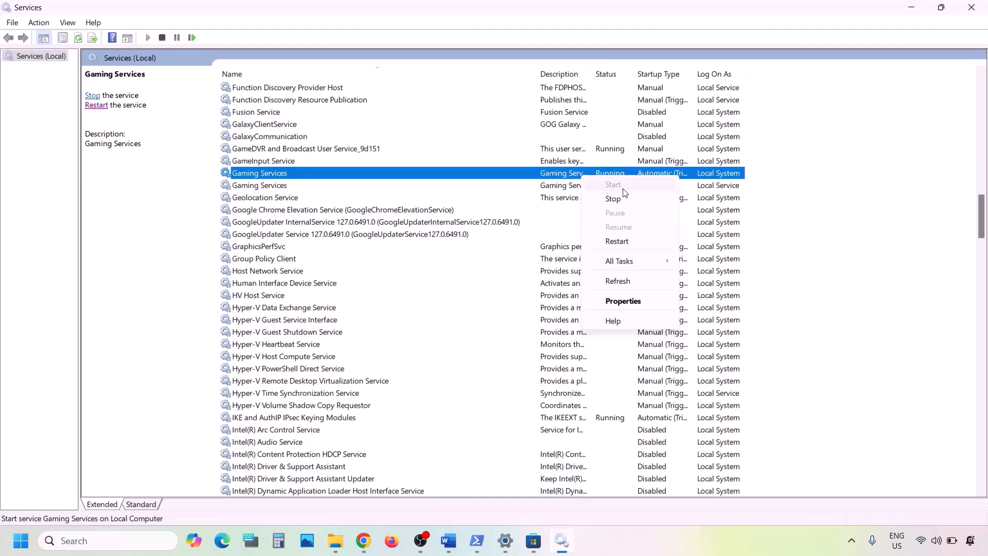
{"action": "left_click", "coordinate": [617, 241]}
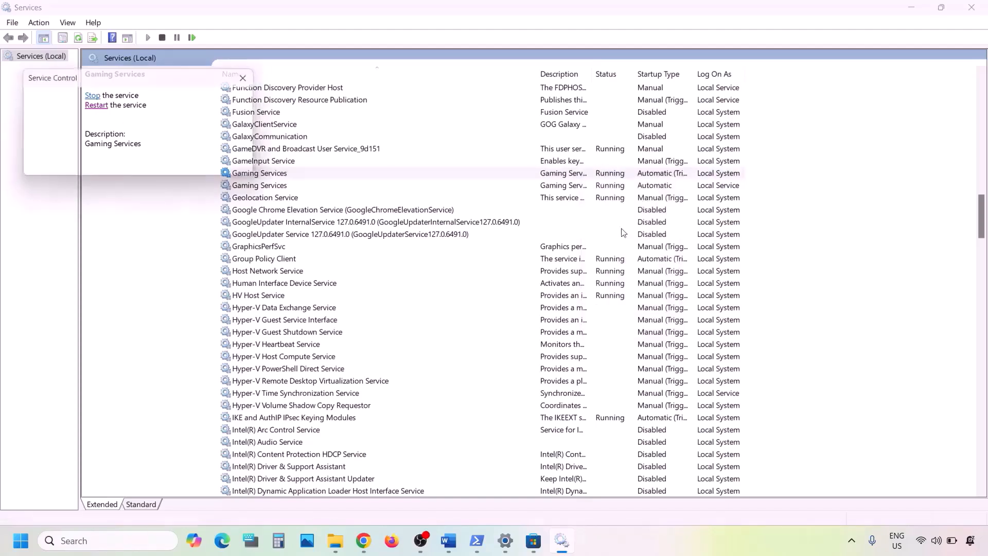
{"action": "left_click", "coordinate": [575, 186]}
{"action": "right_click", "coordinate": [575, 187]}
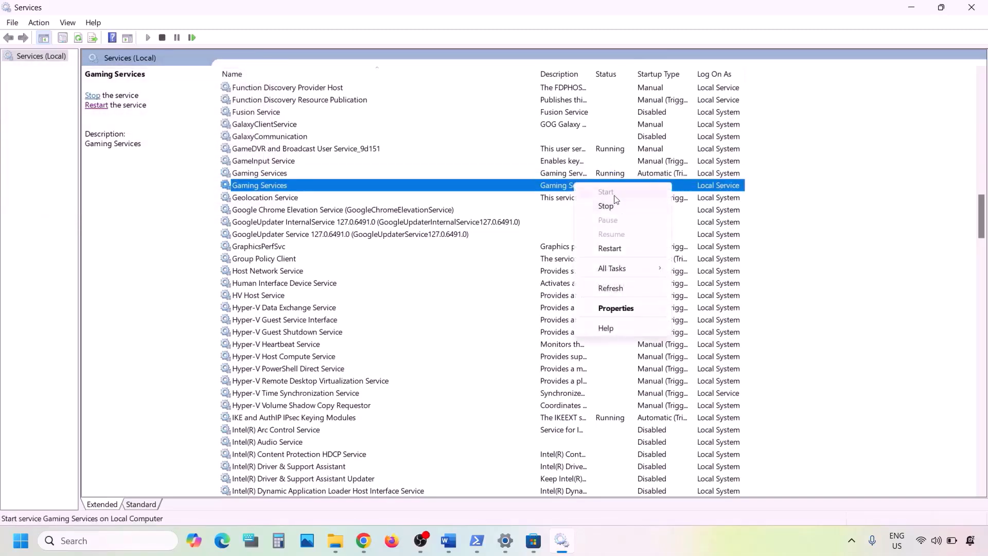
{"action": "left_click", "coordinate": [615, 248]}
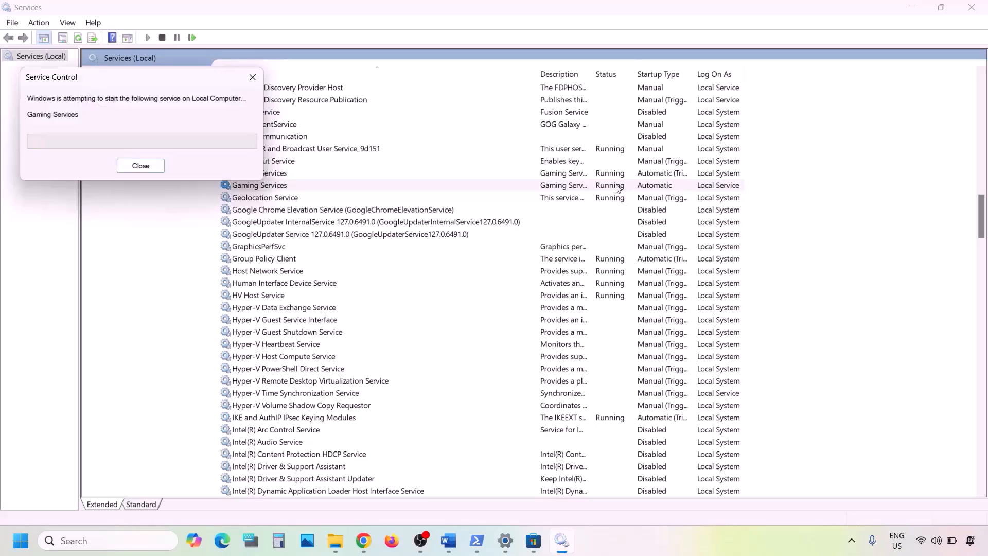
Stop both Gaming Services entries
{"action": "left_click", "coordinate": [574, 173]}
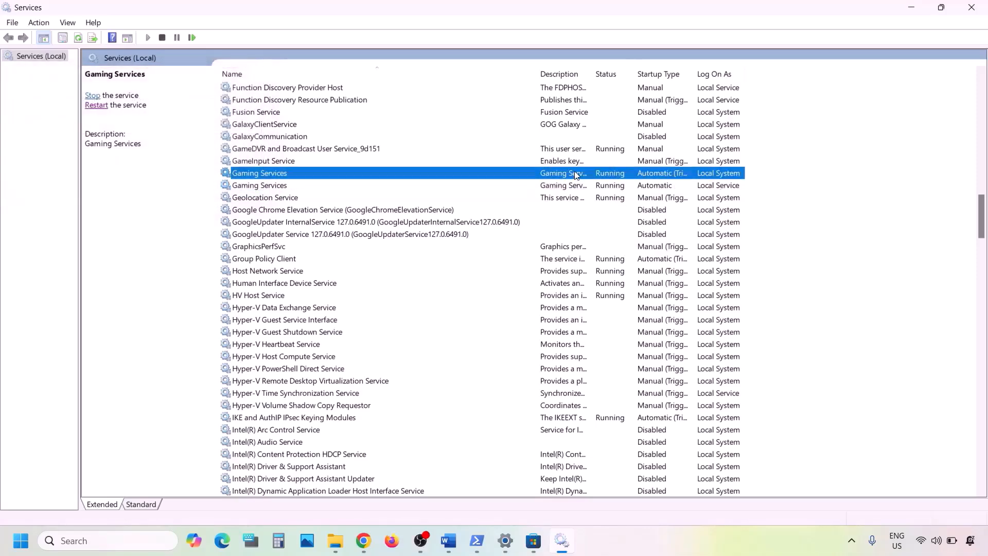
{"action": "right_click", "coordinate": [575, 172]}
{"action": "left_click", "coordinate": [613, 196]}
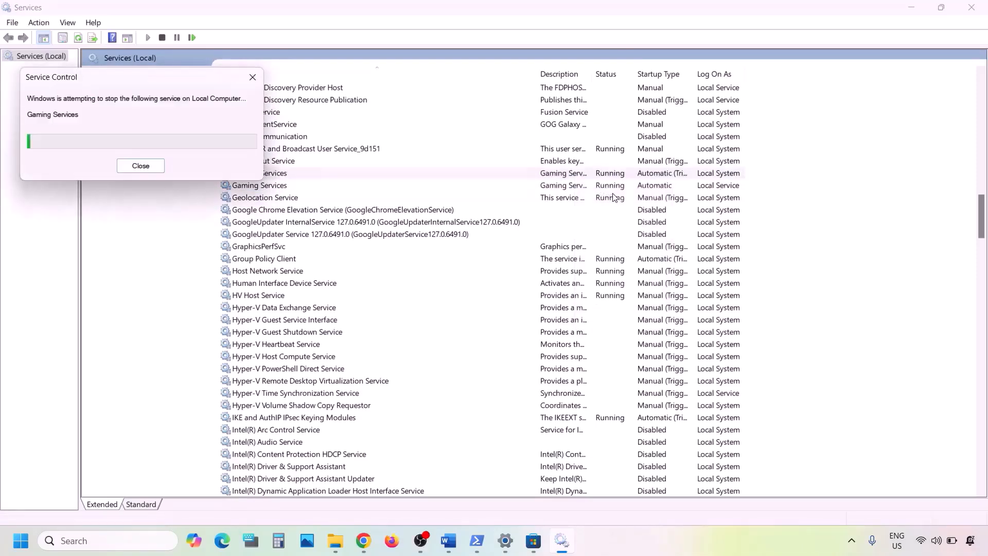
{"action": "right_click", "coordinate": [575, 188]}
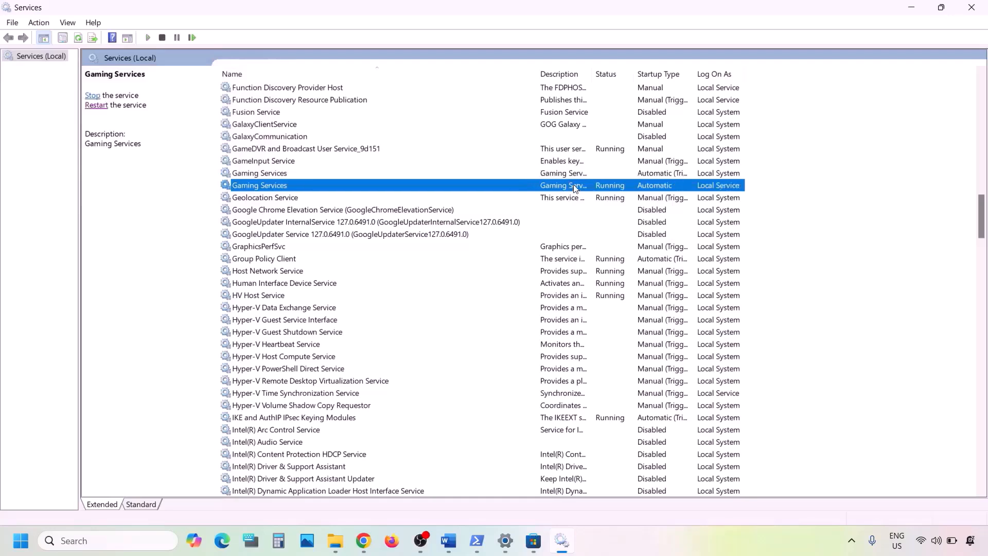
{"action": "left_click", "coordinate": [603, 208]}
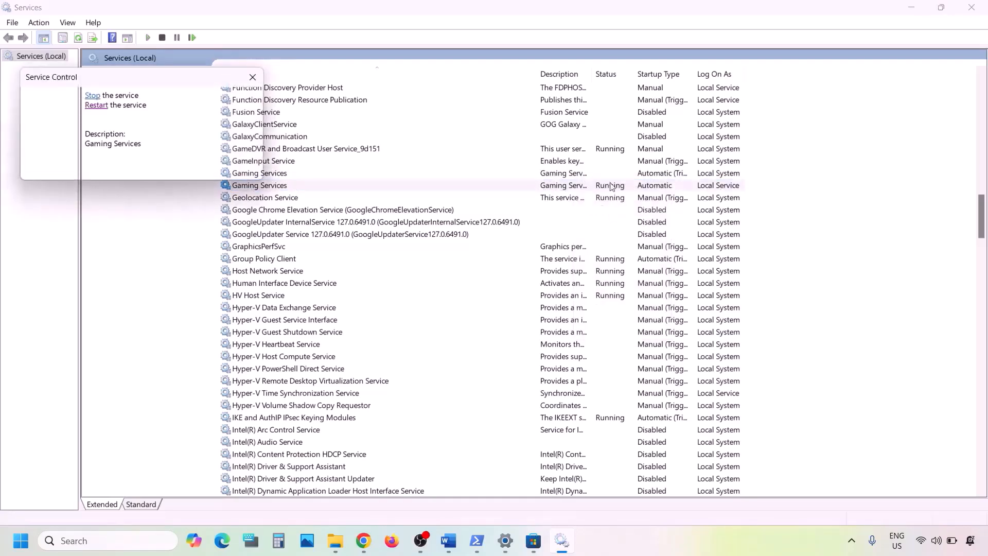
Restart the first Gaming Services entry and start the second one
{"action": "left_click", "coordinate": [576, 173]}
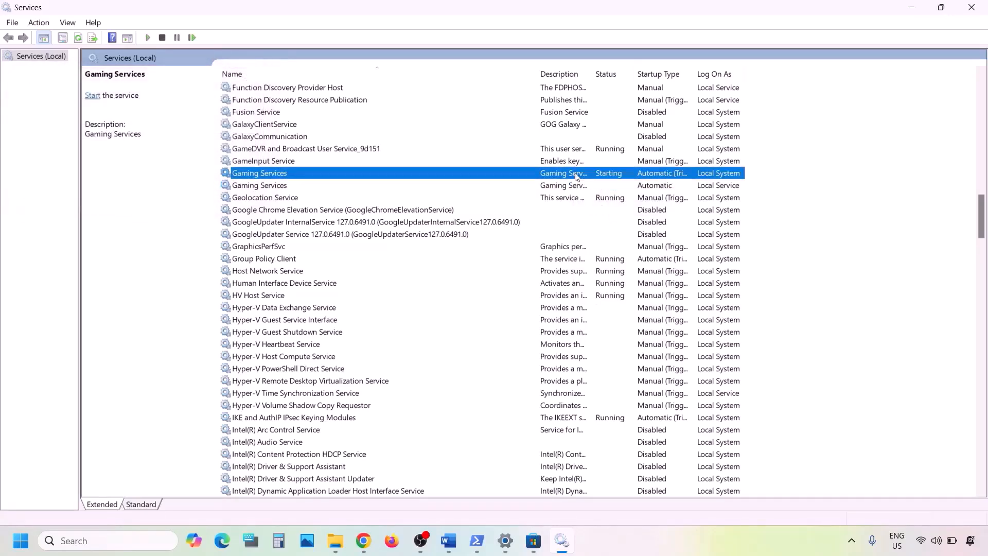
{"action": "right_click", "coordinate": [575, 174]}
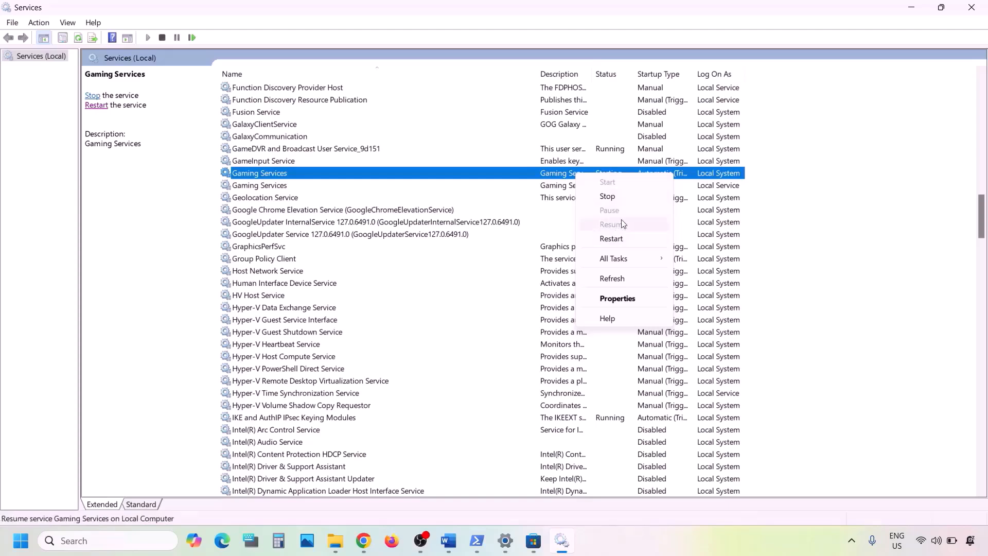
{"action": "left_click", "coordinate": [611, 239]}
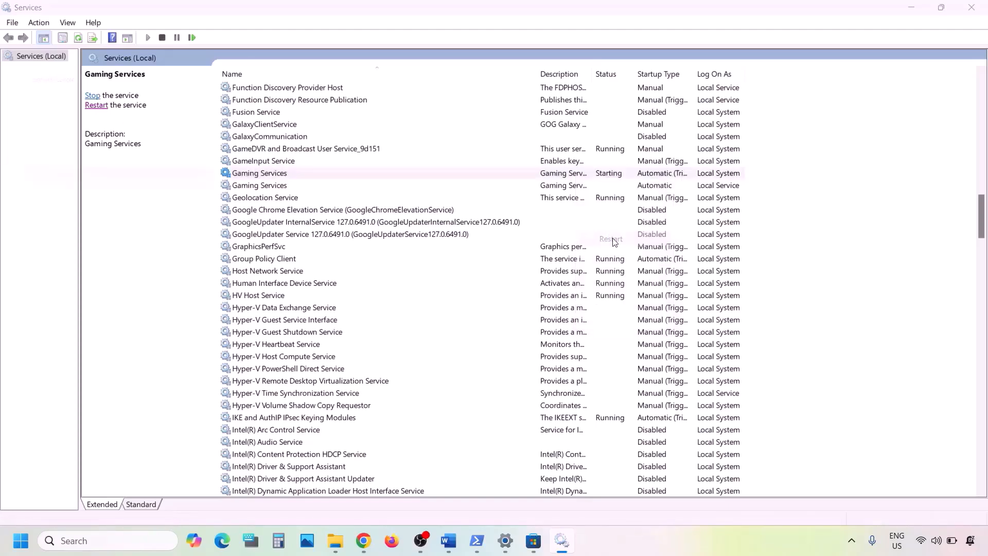
{"action": "right_click", "coordinate": [573, 186]}
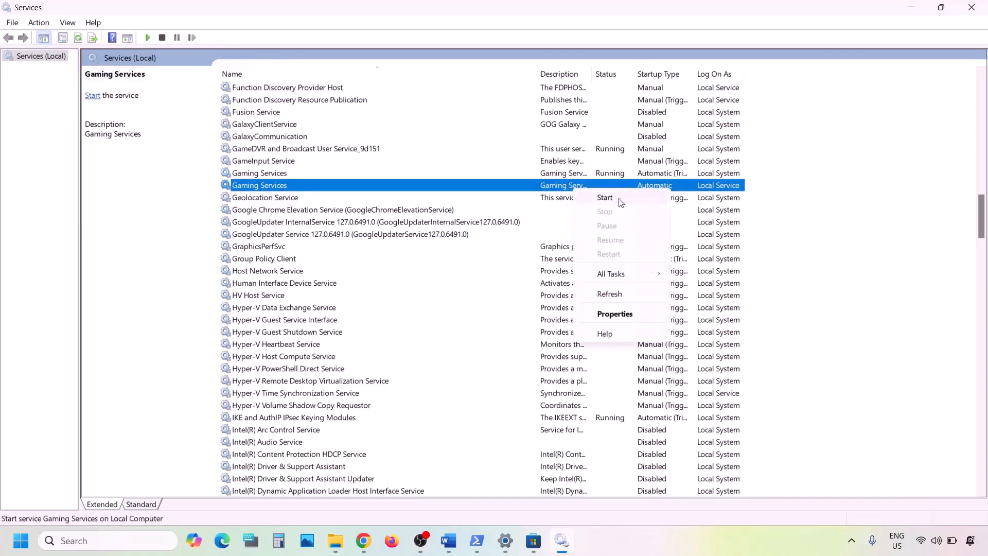
{"action": "left_click", "coordinate": [620, 199]}
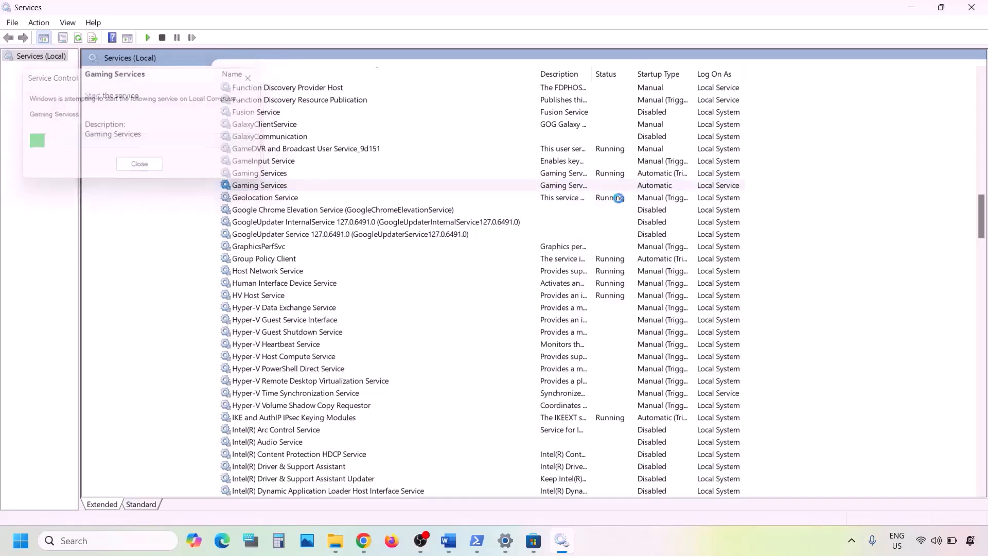
Find Microsoft Store Install Service, set its startup type to Automatic and confirm its properties
{"action": "left_click", "coordinate": [561, 173]}
{"action": "key", "text": "m"}
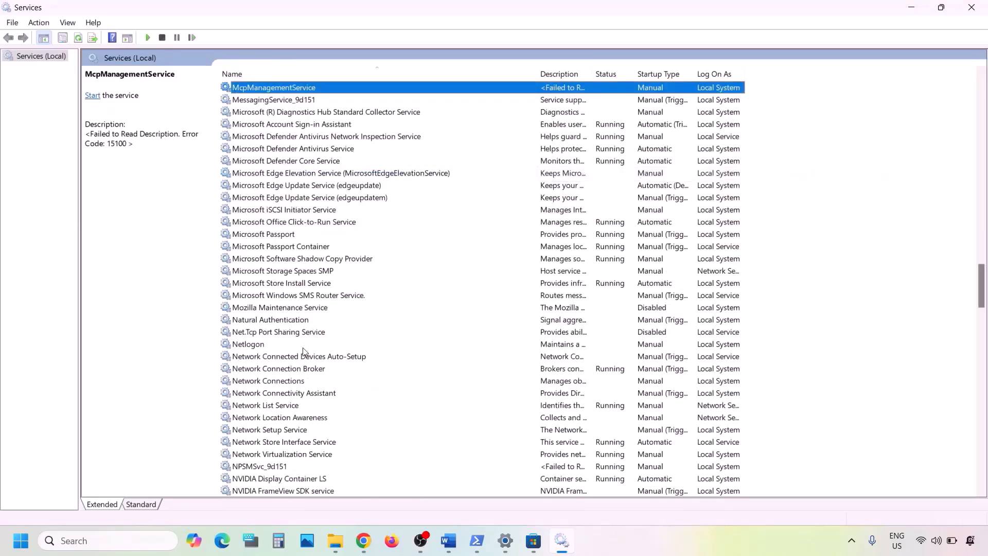
{"action": "left_click", "coordinate": [288, 287]}
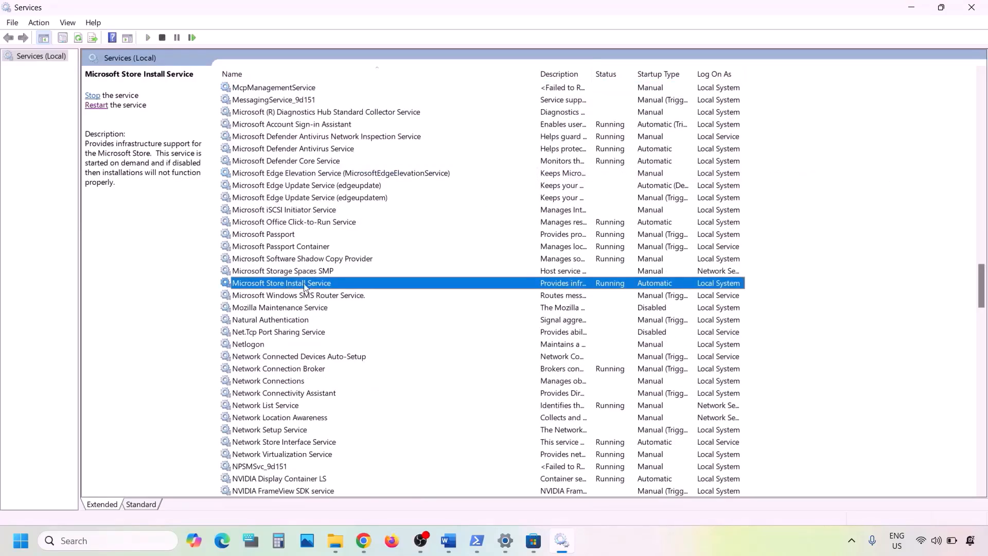
{"action": "double_click", "coordinate": [398, 289]}
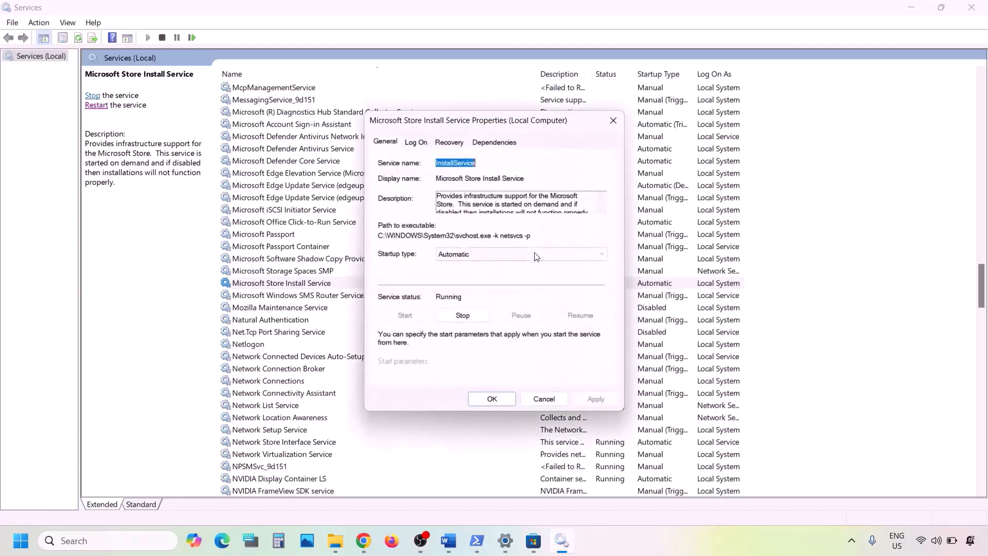
{"action": "left_click", "coordinate": [516, 254]}
{"action": "left_click", "coordinate": [479, 274]}
{"action": "left_click", "coordinate": [587, 399]}
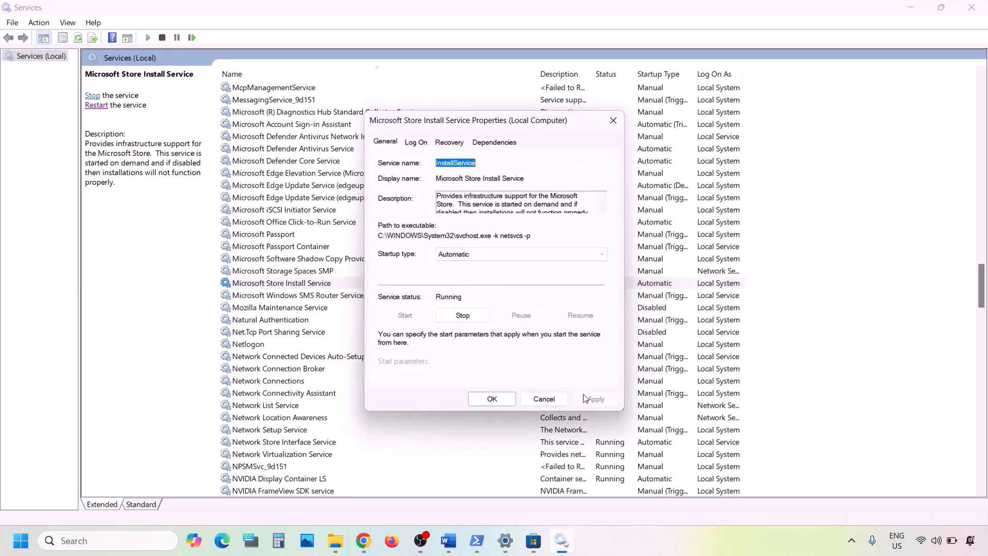
{"action": "left_click", "coordinate": [487, 395]}
Switch to the Word instructions document and highlight the "Update Windows" text of Step 11
{"action": "left_click", "coordinate": [452, 547]}
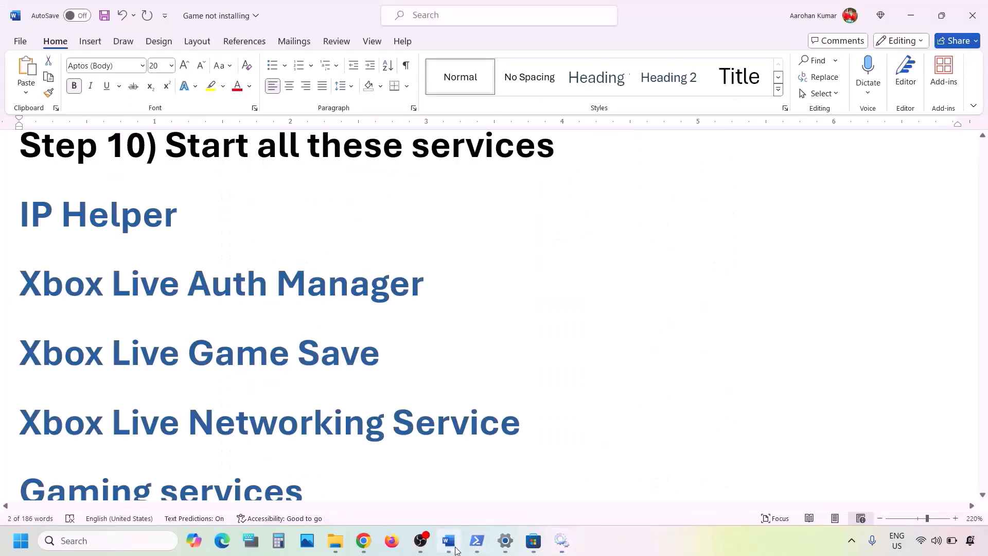
{"action": "scroll", "coordinate": [282, 426], "scroll_direction": "down", "scroll_amount": 8}
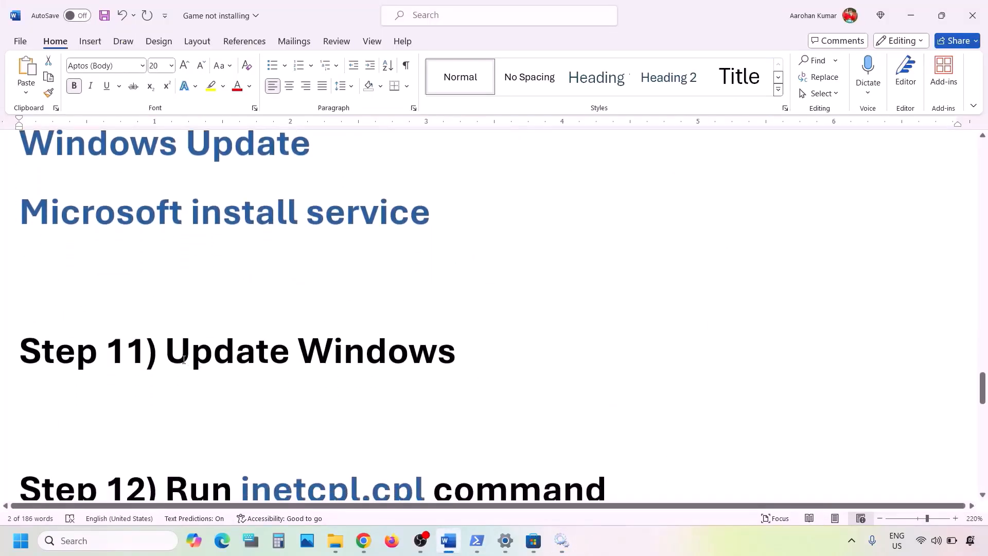
{"action": "left_click_drag", "start_coordinate": [184, 360], "coordinate": [459, 357]}
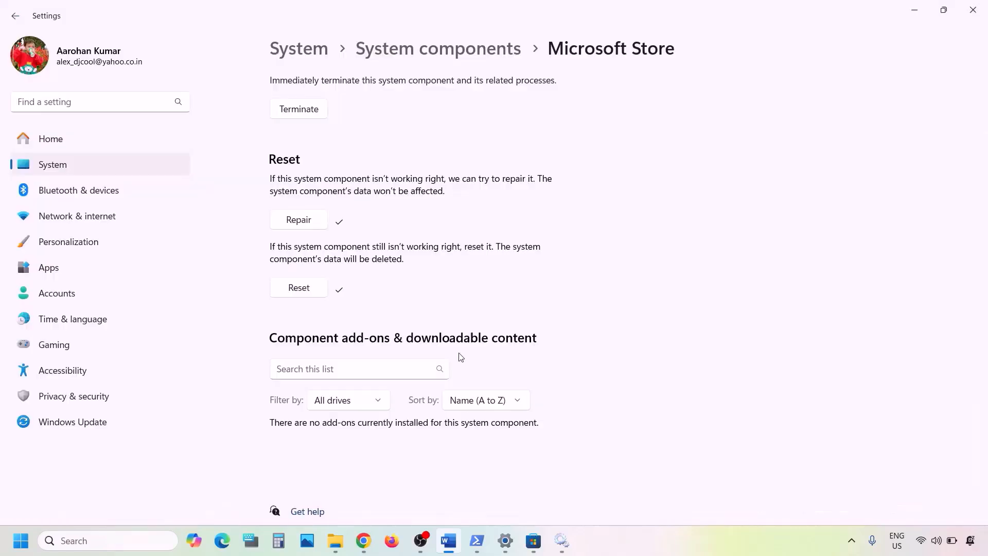
Check for Windows updates, and bring up the computer's power options without restarting
{"action": "left_click", "coordinate": [106, 415]}
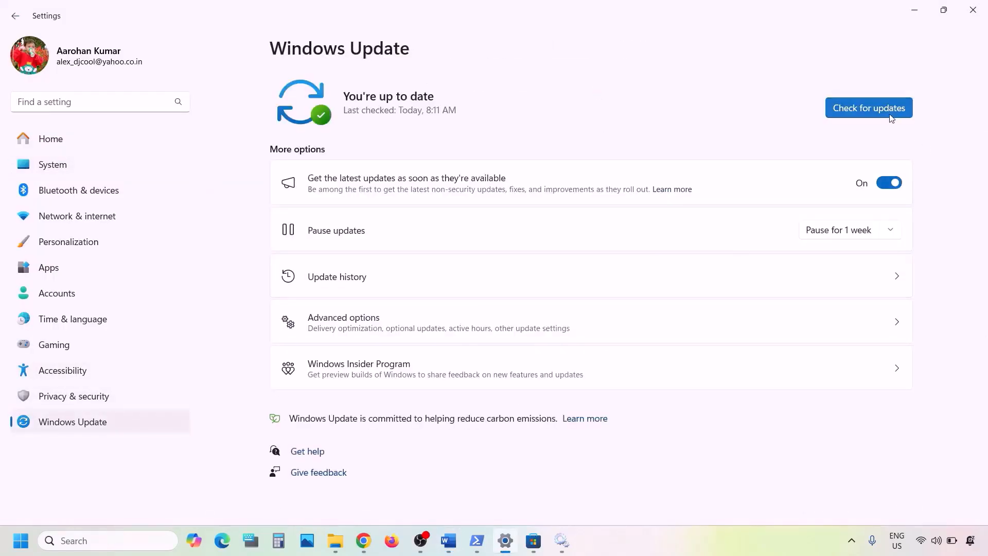
{"action": "left_click", "coordinate": [891, 117]}
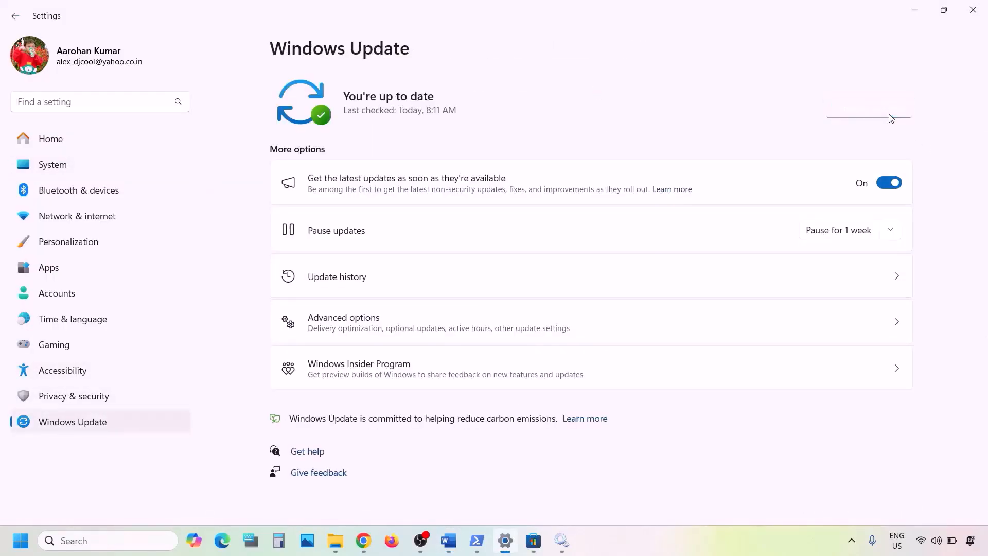
{"action": "left_click", "coordinate": [21, 541]}
{"action": "left_click", "coordinate": [374, 497]}
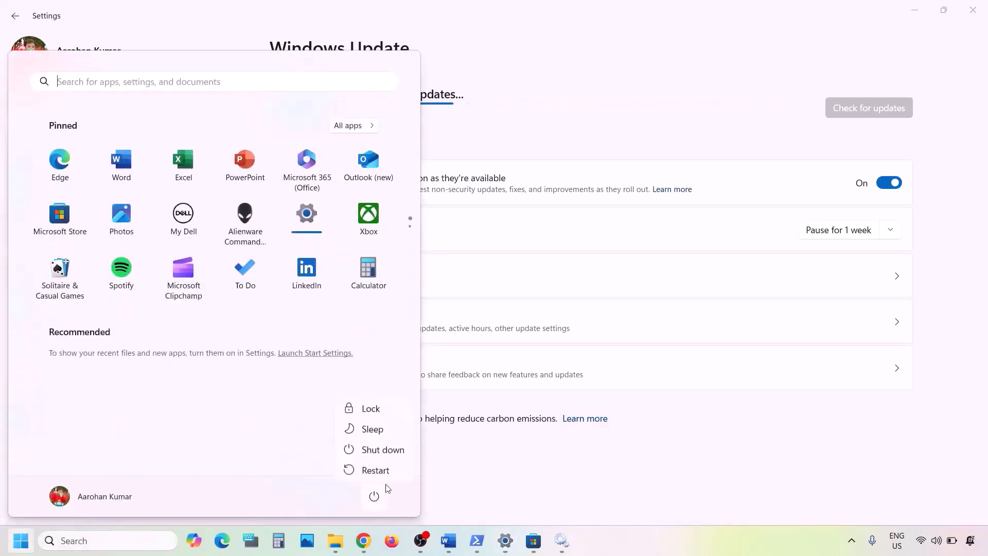
{"action": "left_click", "coordinate": [594, 448]}
{"action": "left_click", "coordinate": [594, 447]}
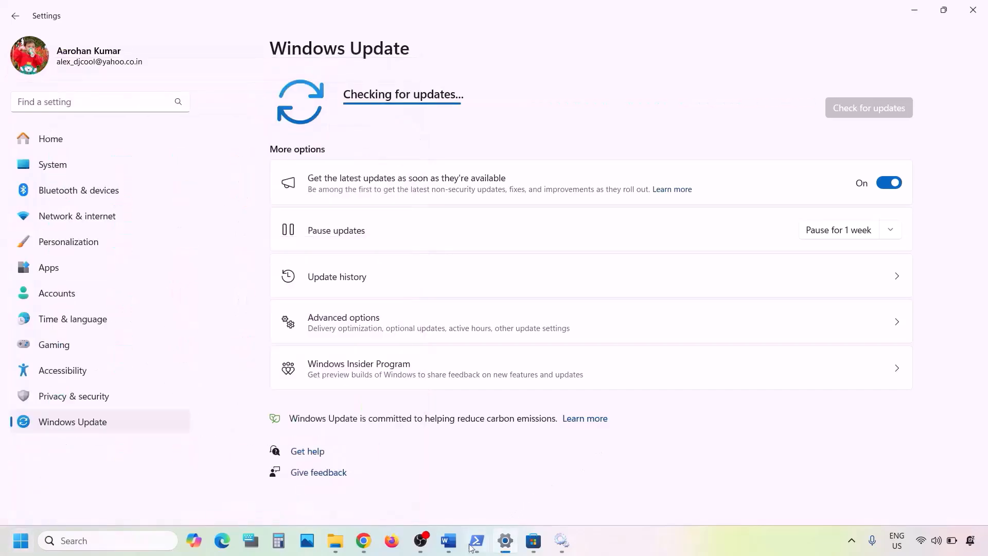
Copy inetcpl.cpl from Step 12 of the Word instructions and open that Control Panel item through Windows search
{"action": "left_click", "coordinate": [448, 540]}
{"action": "scroll", "coordinate": [399, 375], "scroll_direction": "down", "scroll_amount": 3}
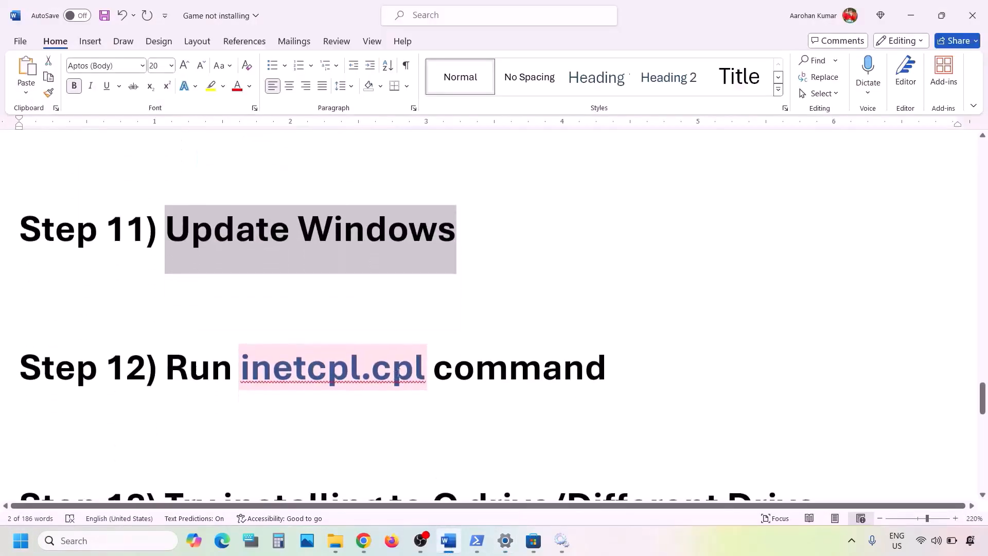
{"action": "left_click_drag", "start_coordinate": [428, 359], "coordinate": [260, 366]}
{"action": "key", "text": "ctrl+c"}
{"action": "left_click", "coordinate": [116, 545]}
{"action": "key", "text": "ctrl+v"}
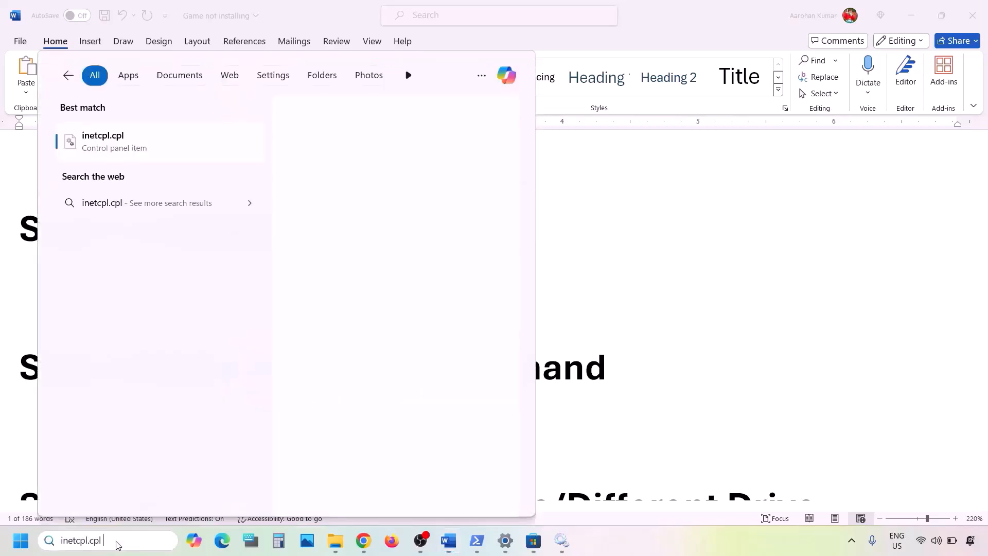
{"action": "left_click", "coordinate": [136, 149]}
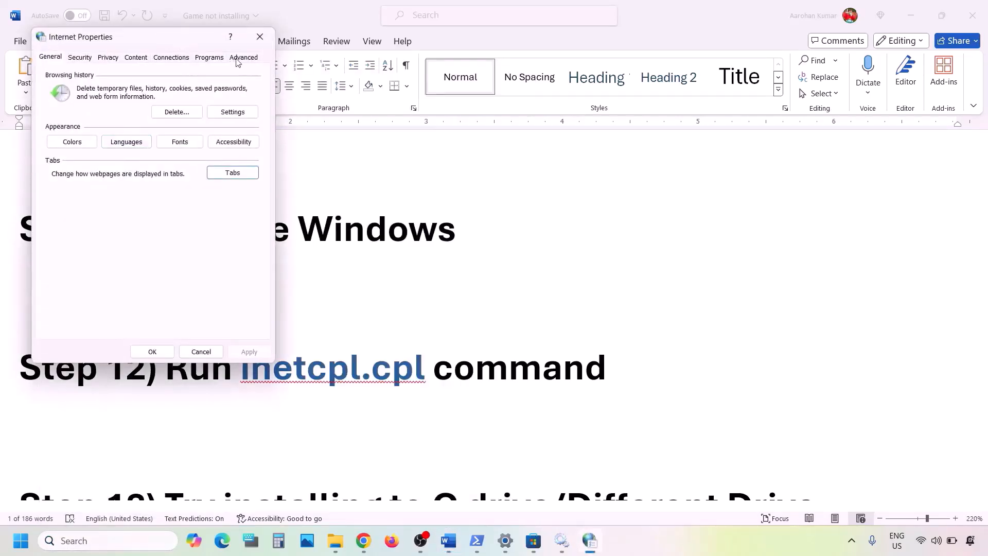
Enable Use TLS 1.3 in the advanced settings of Internet Properties, then apply and confirm the change
{"action": "left_click", "coordinate": [247, 62]}
{"action": "left_click_drag", "start_coordinate": [200, 41], "coordinate": [467, 97]}
{"action": "left_click", "coordinate": [509, 118]}
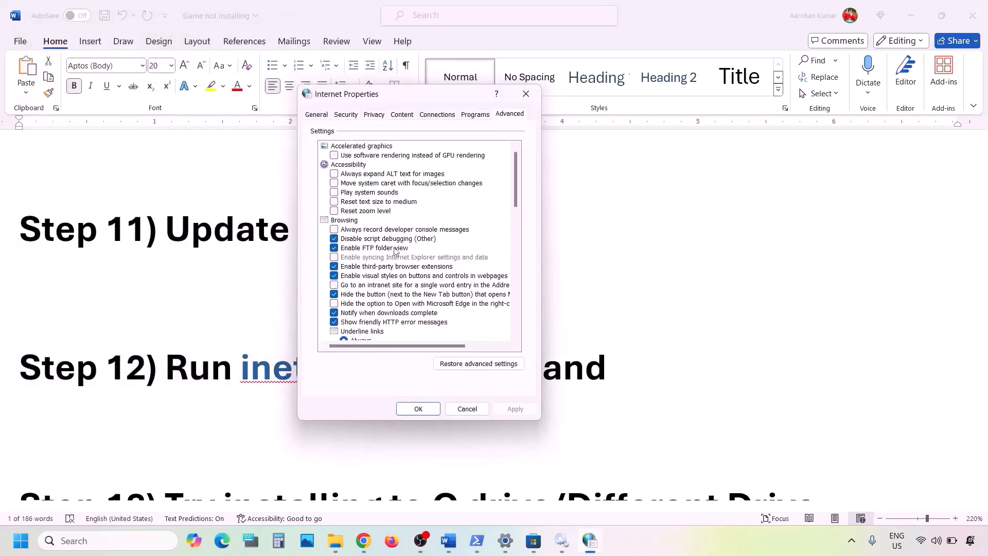
{"action": "scroll", "coordinate": [395, 250], "scroll_direction": "down", "scroll_amount": 10}
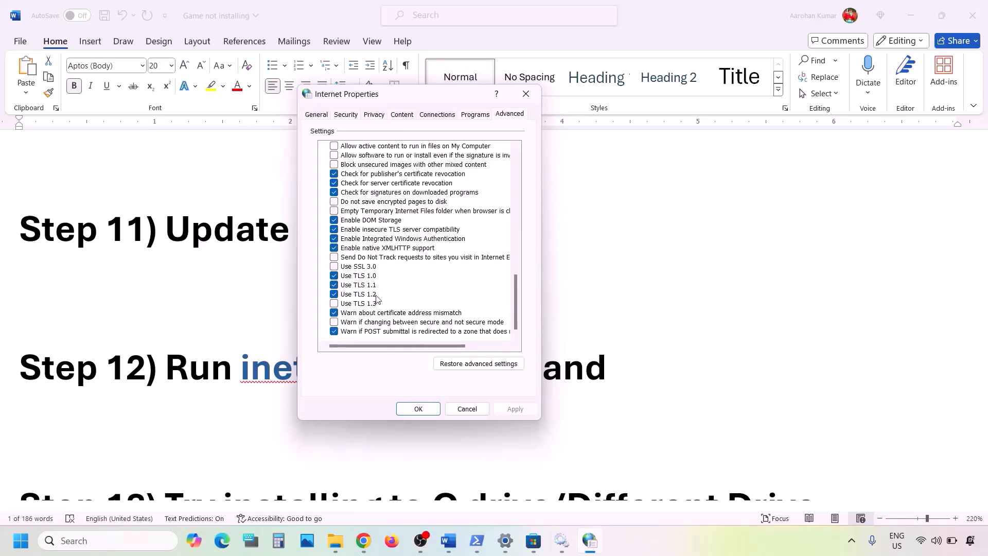
{"action": "left_click", "coordinate": [334, 304]}
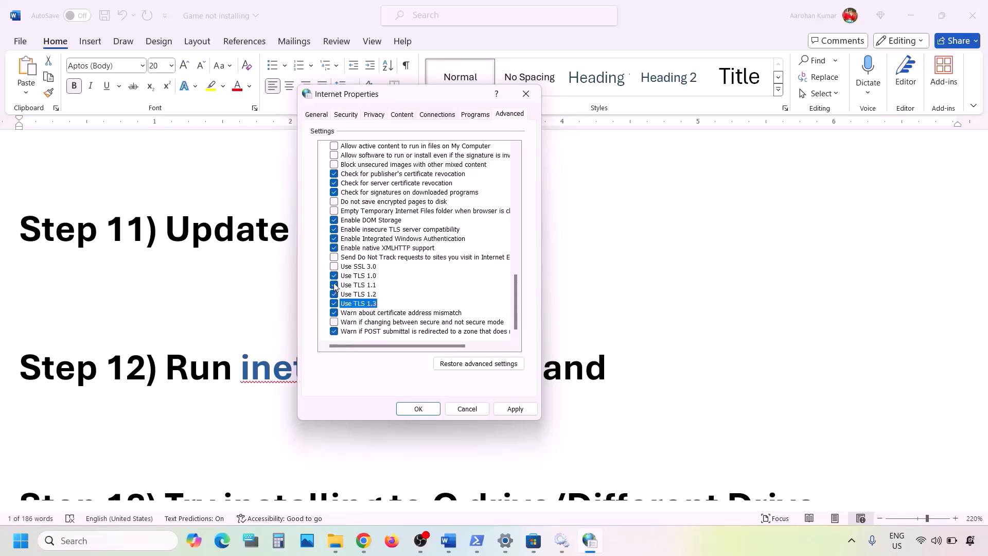
{"action": "left_click", "coordinate": [510, 409]}
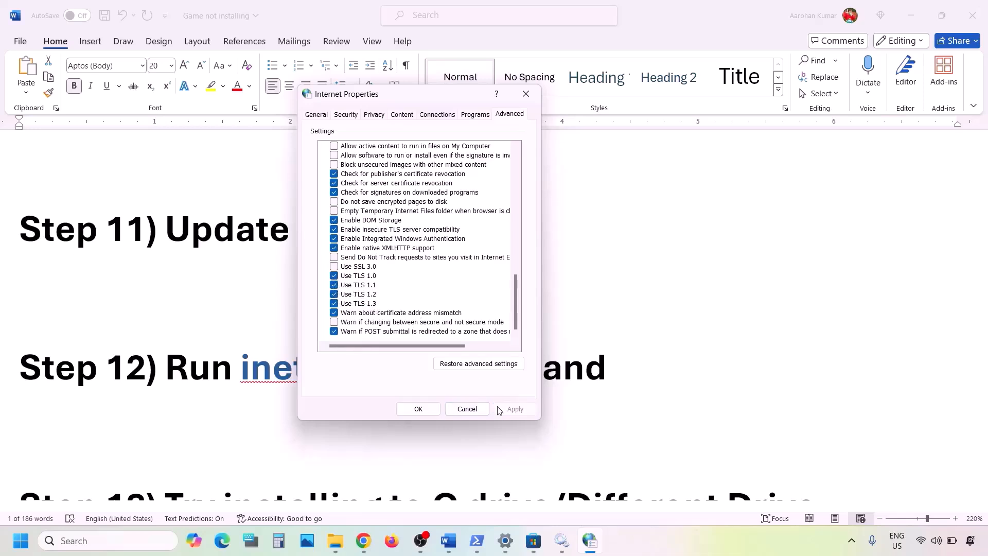
{"action": "left_click", "coordinate": [399, 410]}
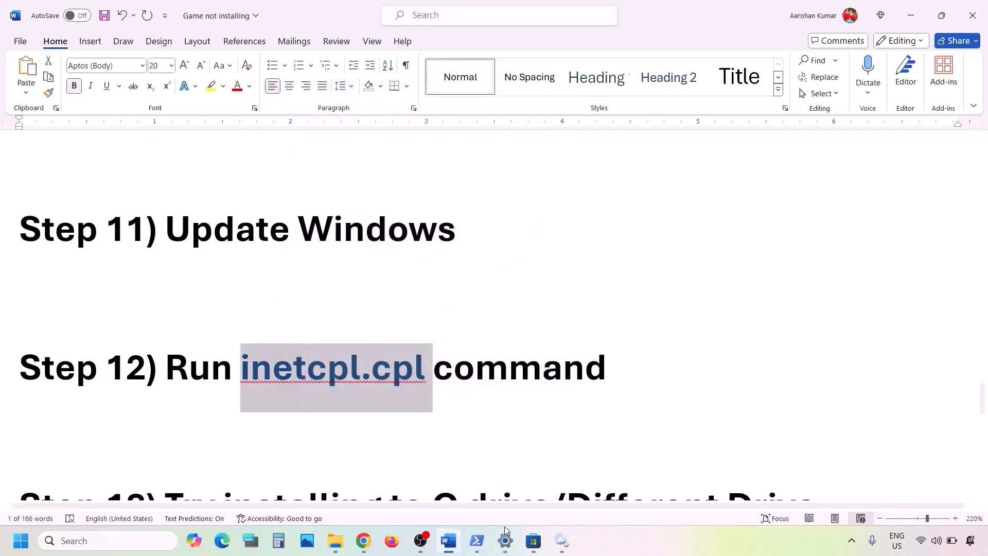
Highlight the Step 13 instruction about installing to the C drive or a different drive in the Word document
{"action": "scroll", "coordinate": [338, 397], "scroll_direction": "down", "scroll_amount": 3}
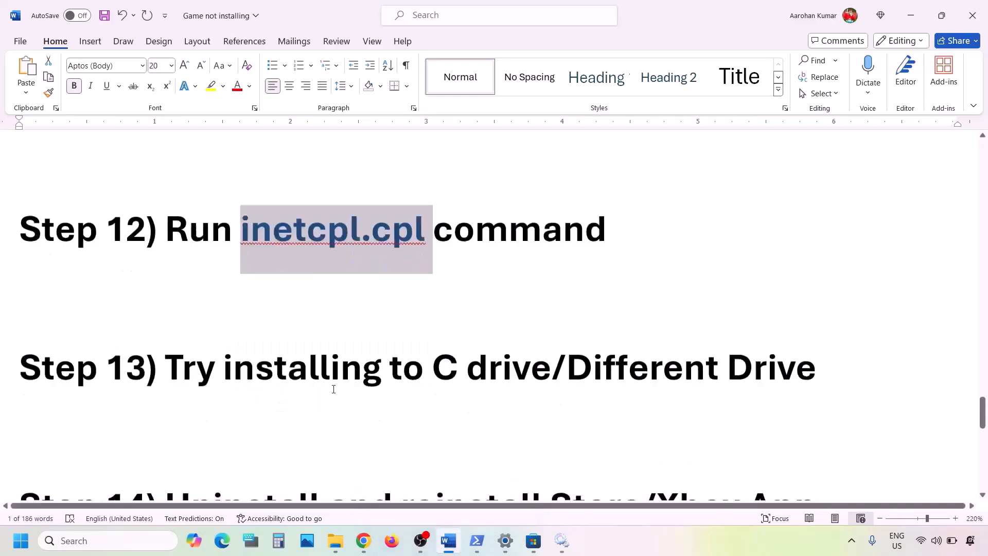
{"action": "scroll", "coordinate": [334, 389], "scroll_direction": "up", "scroll_amount": 1}
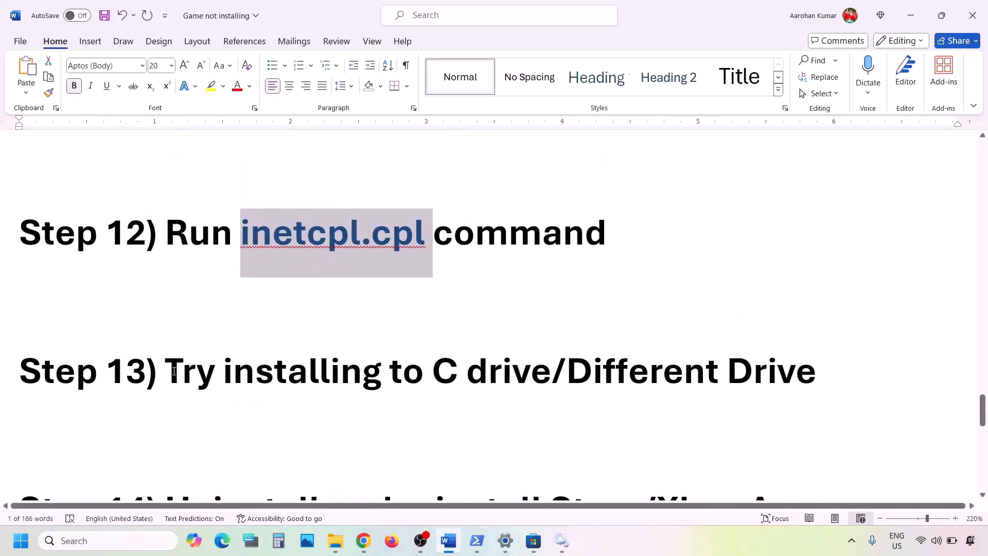
{"action": "left_click_drag", "start_coordinate": [185, 371], "coordinate": [667, 375]}
Switch to Settings and open "Where new content is saved" in the advanced storage settings
{"action": "key", "text": "alt+Tab"}
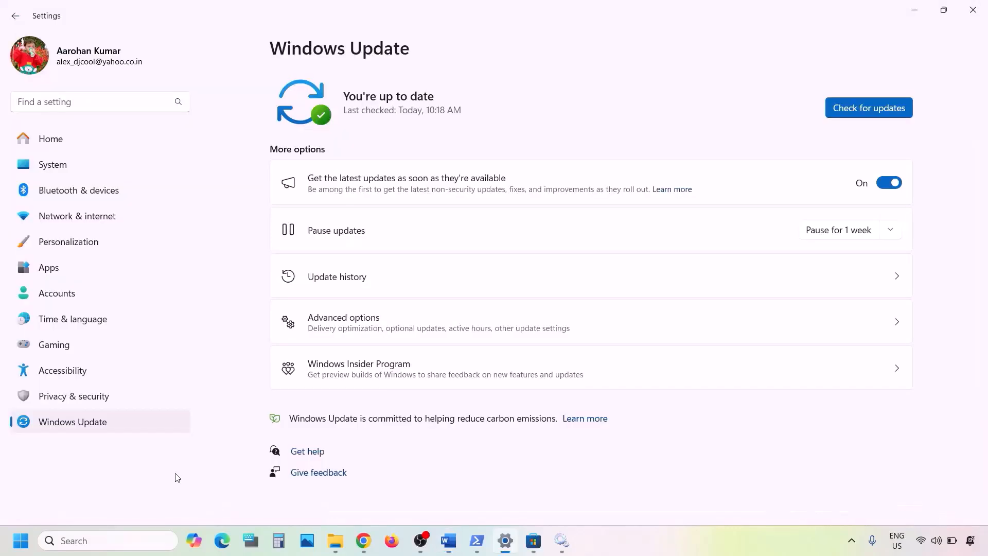
{"action": "left_click", "coordinate": [54, 155]}
{"action": "scroll", "coordinate": [430, 283], "scroll_direction": "down", "scroll_amount": 3}
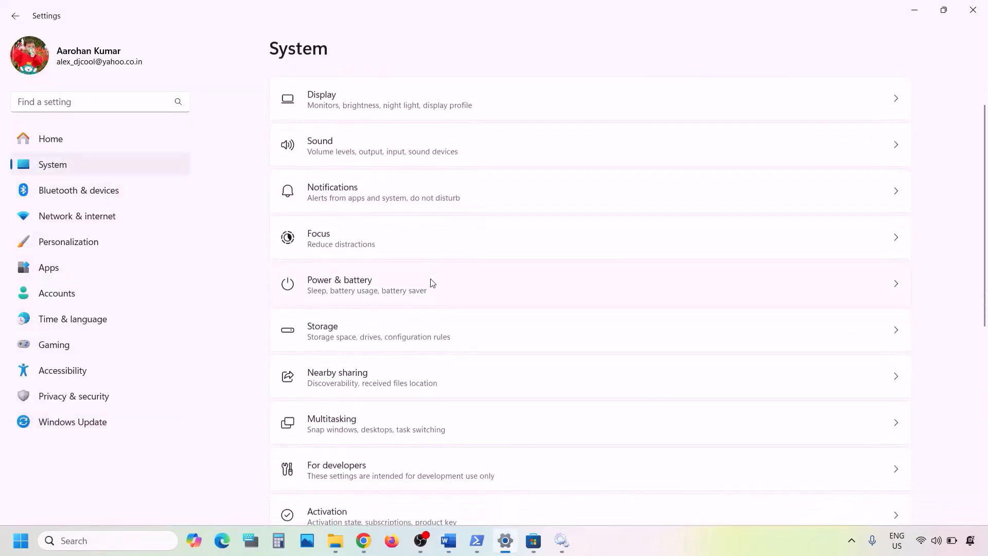
{"action": "left_click", "coordinate": [339, 343]}
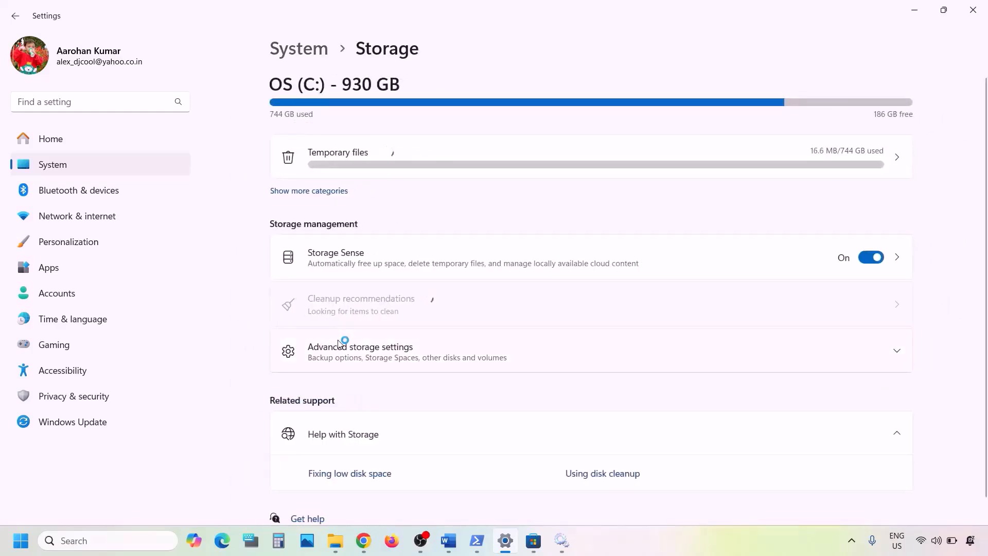
{"action": "scroll", "coordinate": [342, 342], "scroll_direction": "down", "scroll_amount": 1}
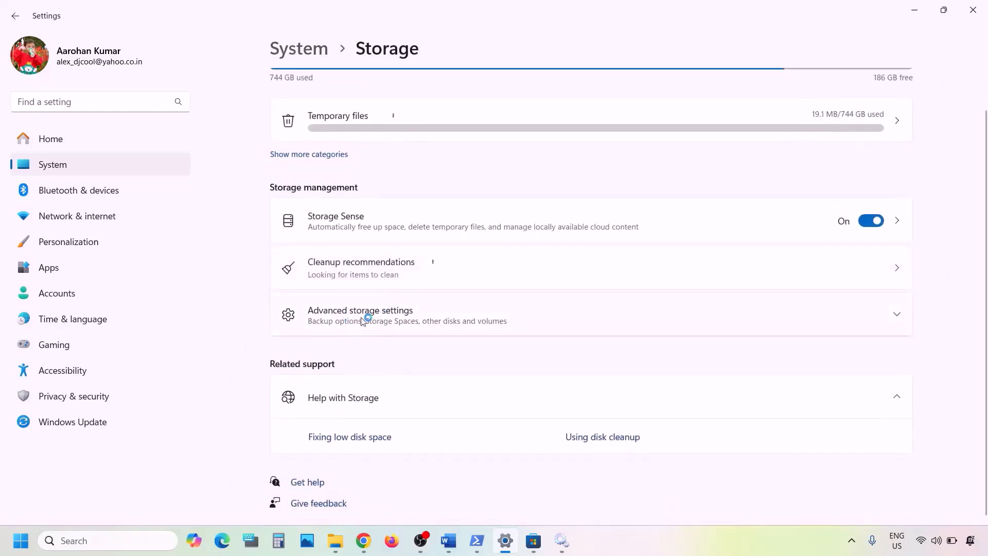
{"action": "left_click", "coordinate": [383, 322]}
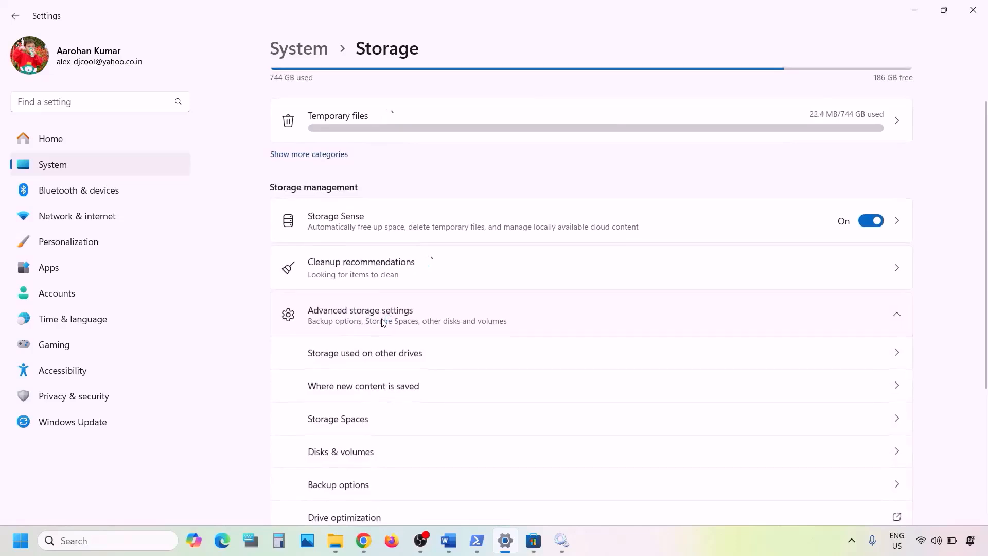
{"action": "scroll", "coordinate": [383, 322], "scroll_direction": "down", "scroll_amount": 2}
{"action": "scroll", "coordinate": [397, 289], "scroll_direction": "down", "scroll_amount": 1}
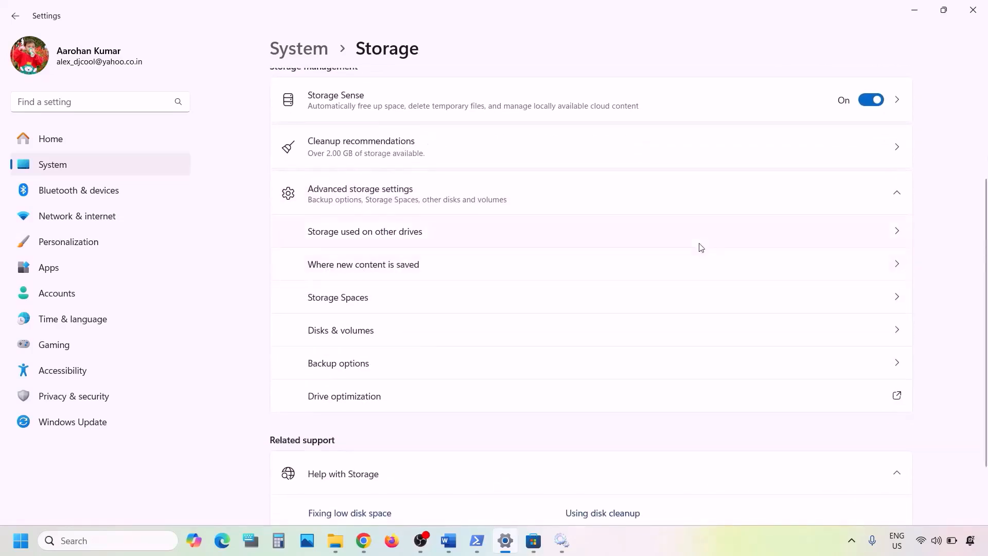
{"action": "scroll", "coordinate": [740, 267], "scroll_direction": "up", "scroll_amount": 4}
{"action": "scroll", "coordinate": [647, 335], "scroll_direction": "down", "scroll_amount": 2}
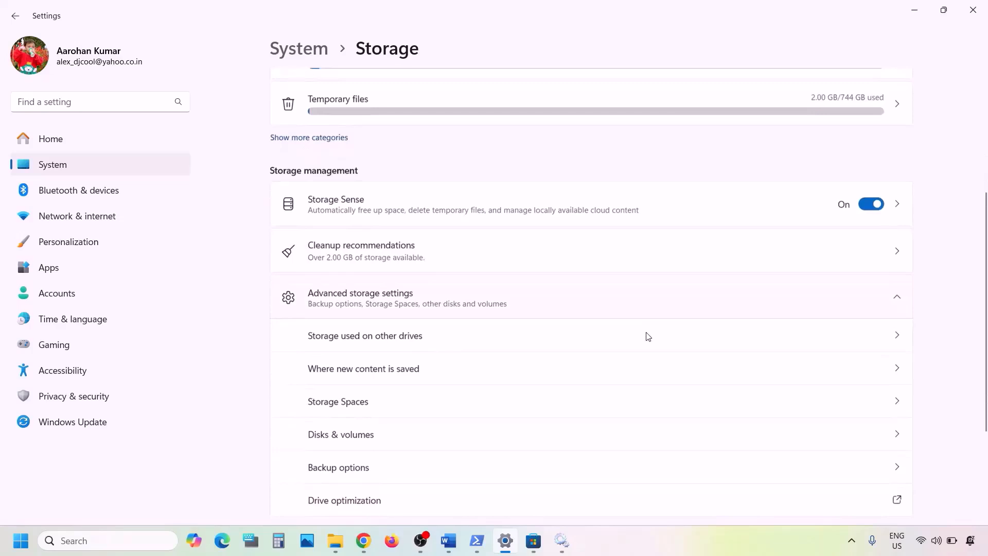
{"action": "left_click", "coordinate": [436, 375]}
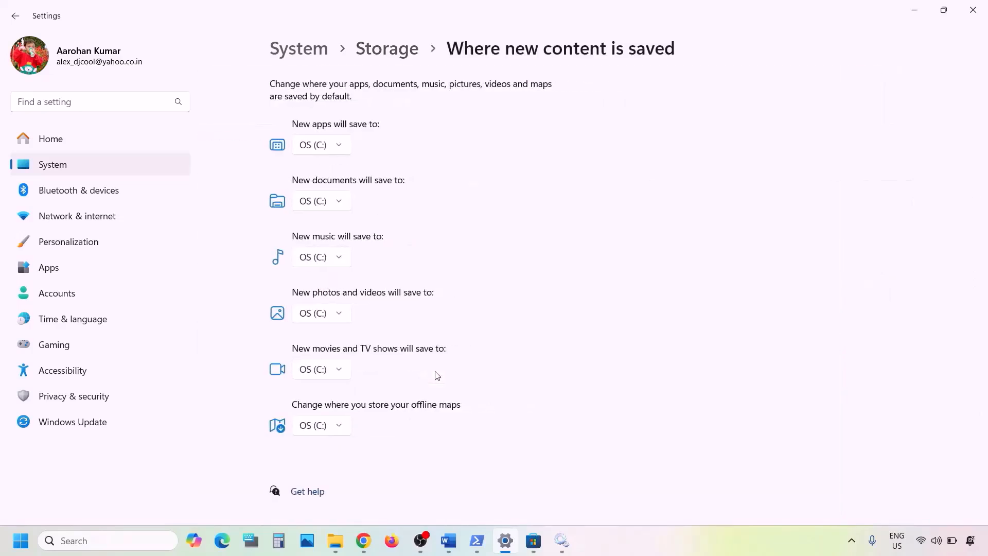
Examine which drives are offered for saving new apps, leaving the choice unchanged
{"action": "left_click", "coordinate": [341, 148]}
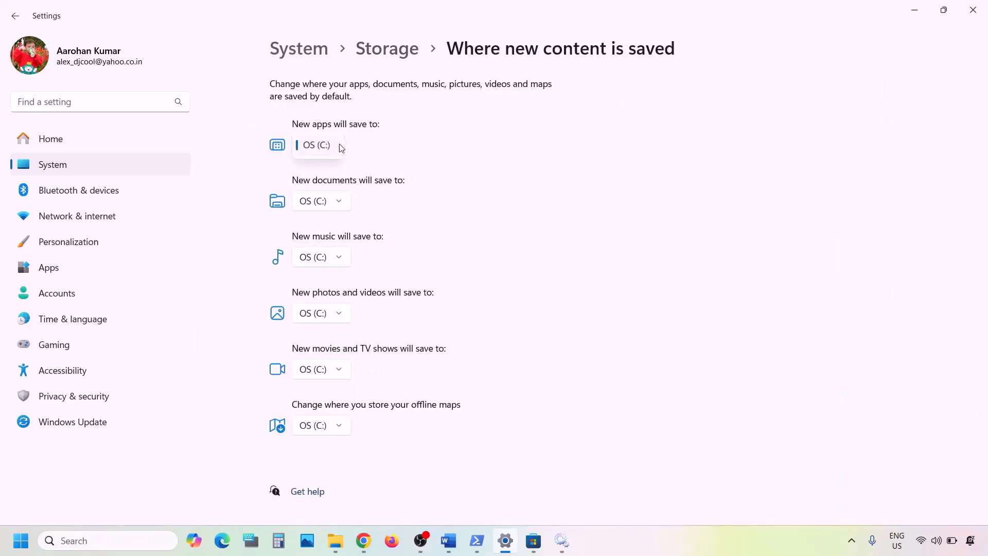
{"action": "left_click", "coordinate": [392, 150]}
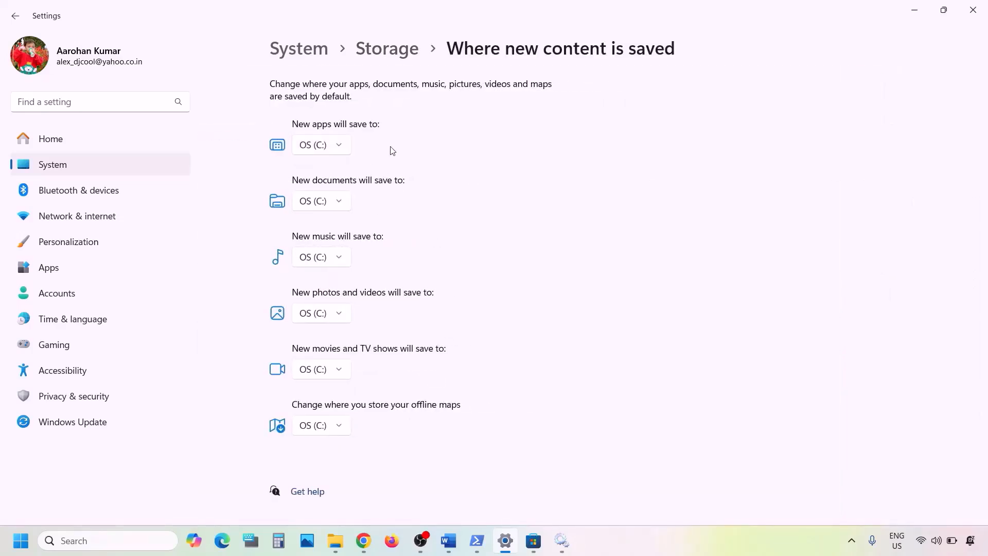
{"action": "left_click", "coordinate": [343, 146]}
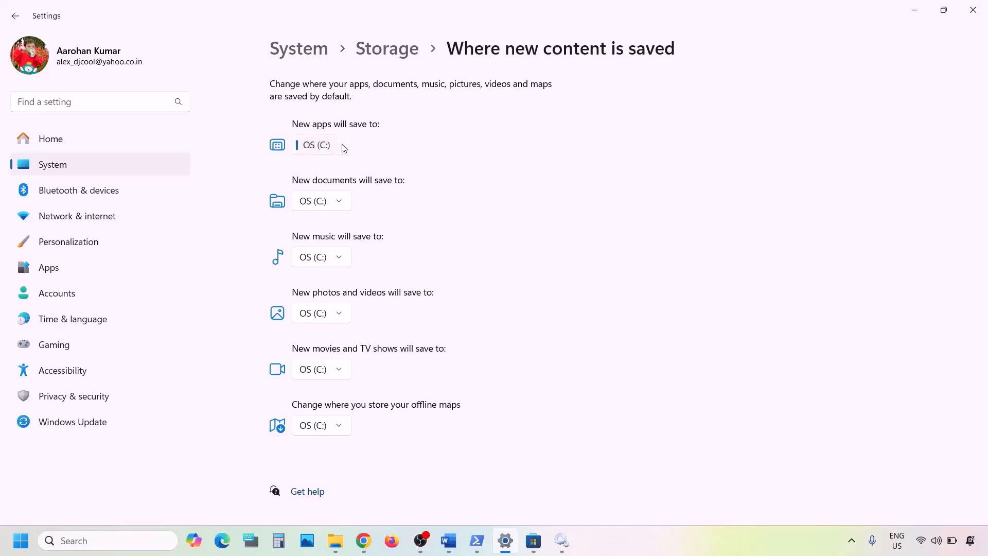
{"action": "left_click", "coordinate": [383, 149]}
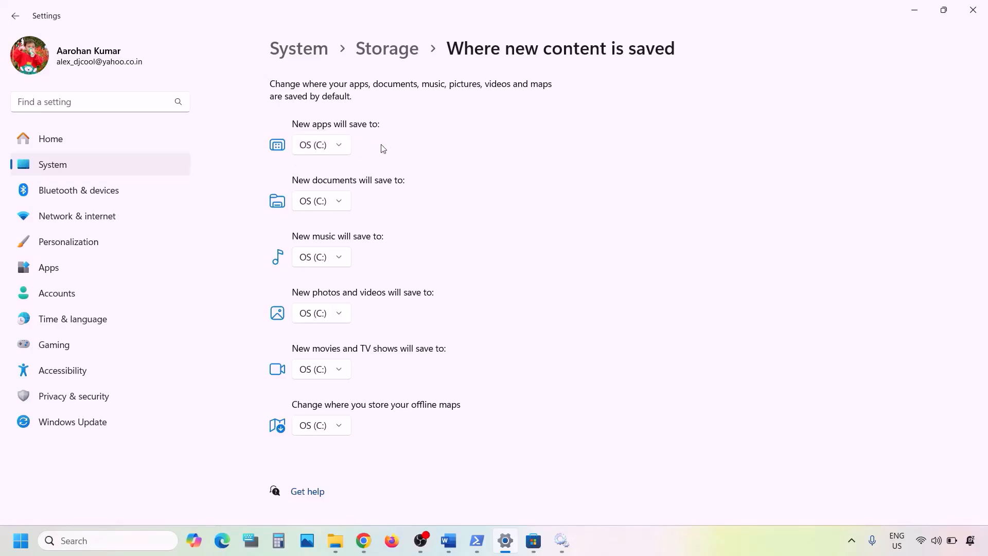
{"action": "left_click", "coordinate": [342, 149]}
{"action": "left_click", "coordinate": [380, 151]}
{"action": "left_click", "coordinate": [457, 545]}
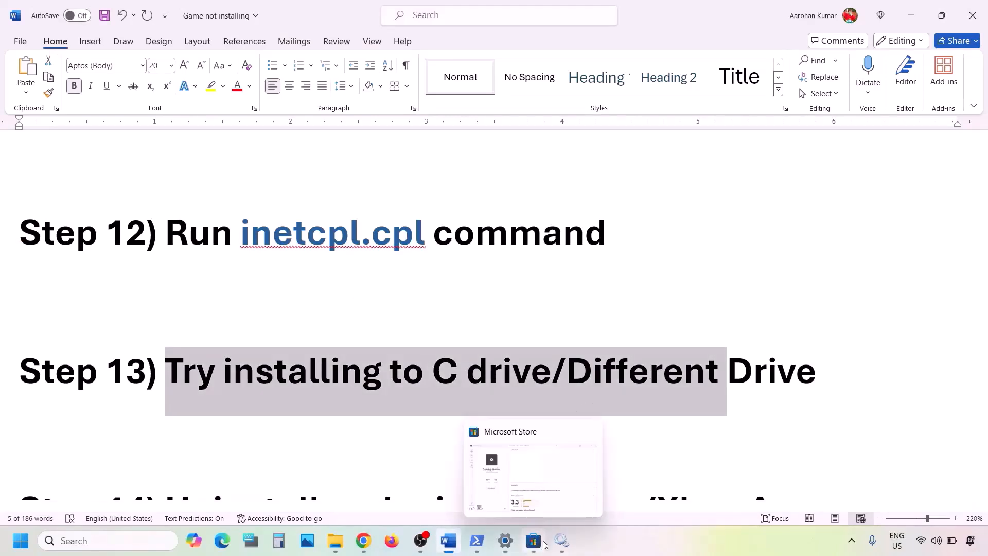
{"action": "left_click", "coordinate": [500, 543]}
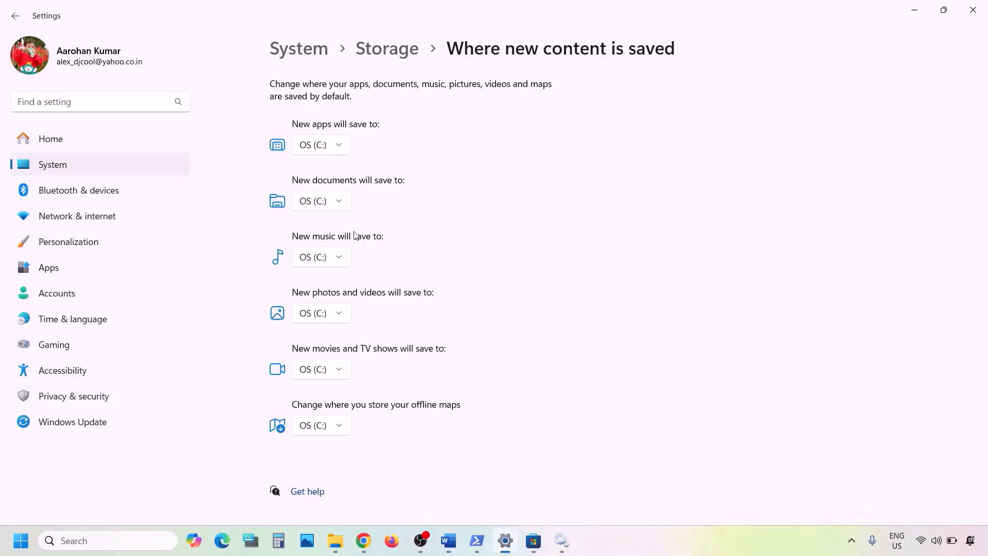
{"action": "left_click", "coordinate": [340, 149]}
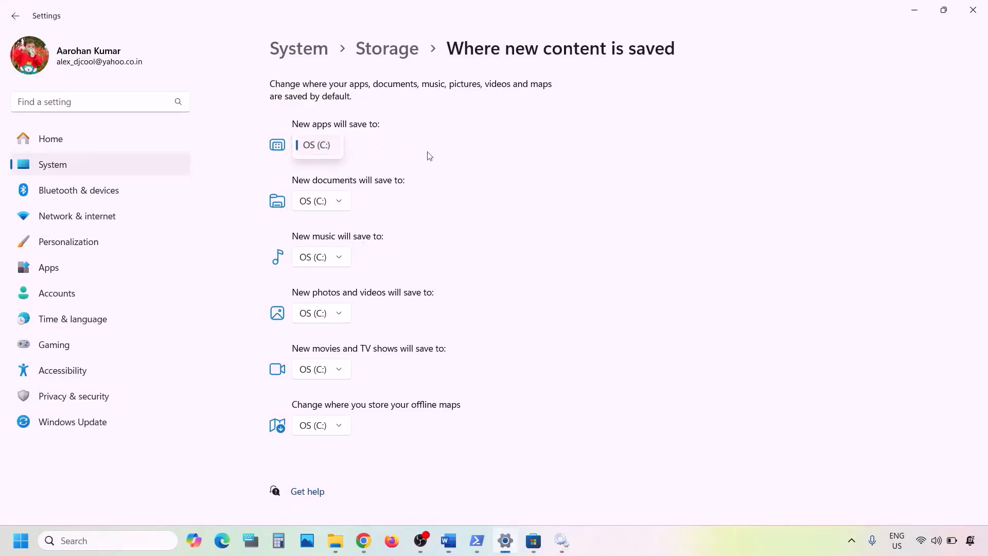
{"action": "left_click", "coordinate": [410, 149]}
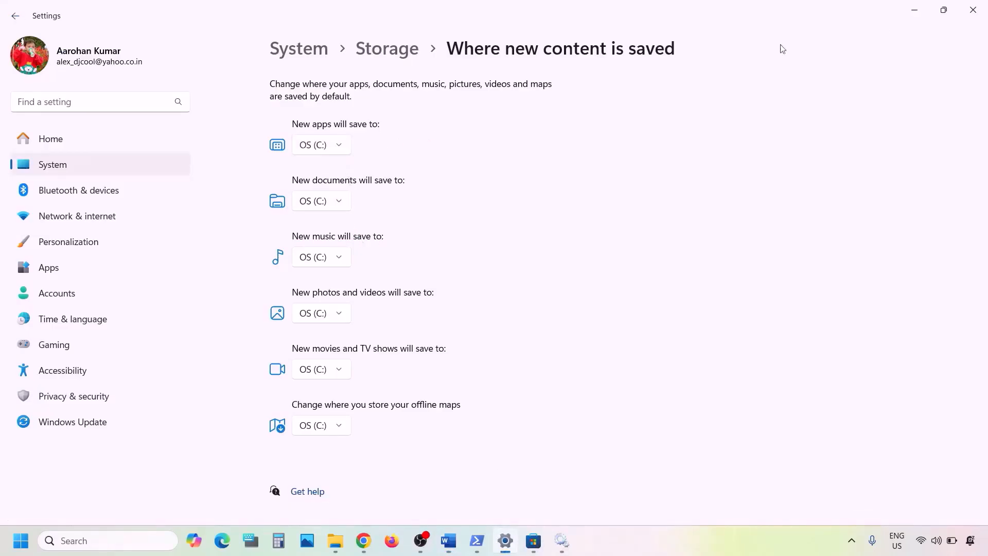
Minimize Settings and highlight the "C drive" and "Different Drive" wording of Step 13 in the Word document
{"action": "left_click", "coordinate": [915, 10]}
{"action": "left_click", "coordinate": [420, 370]}
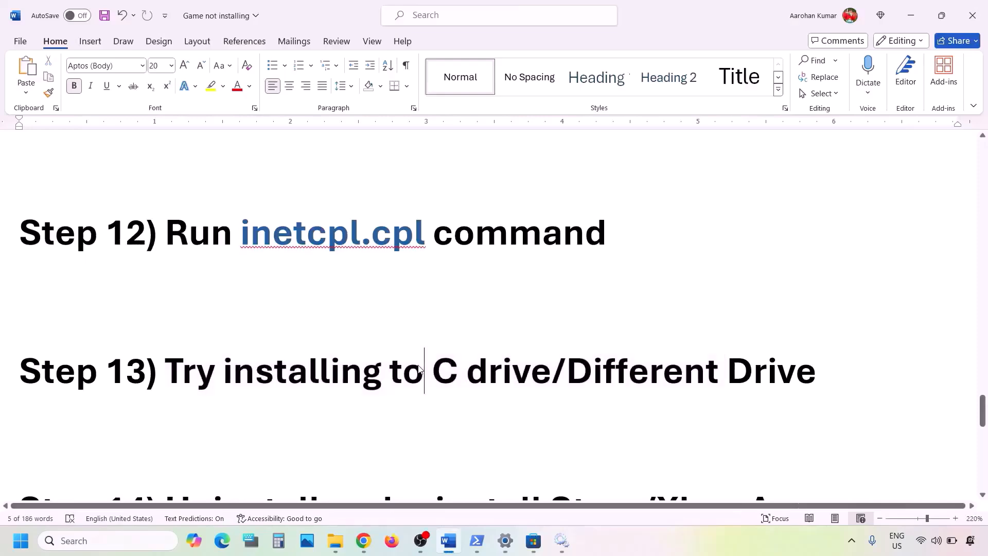
{"action": "left_click_drag", "start_coordinate": [432, 371], "coordinate": [777, 375]}
{"action": "left_click", "coordinate": [585, 374]}
Highlight "Uninstall and reinstall Store/Xbox App" in the Step 14 heading of the Word document
{"action": "scroll", "coordinate": [329, 384], "scroll_direction": "down", "scroll_amount": 3}
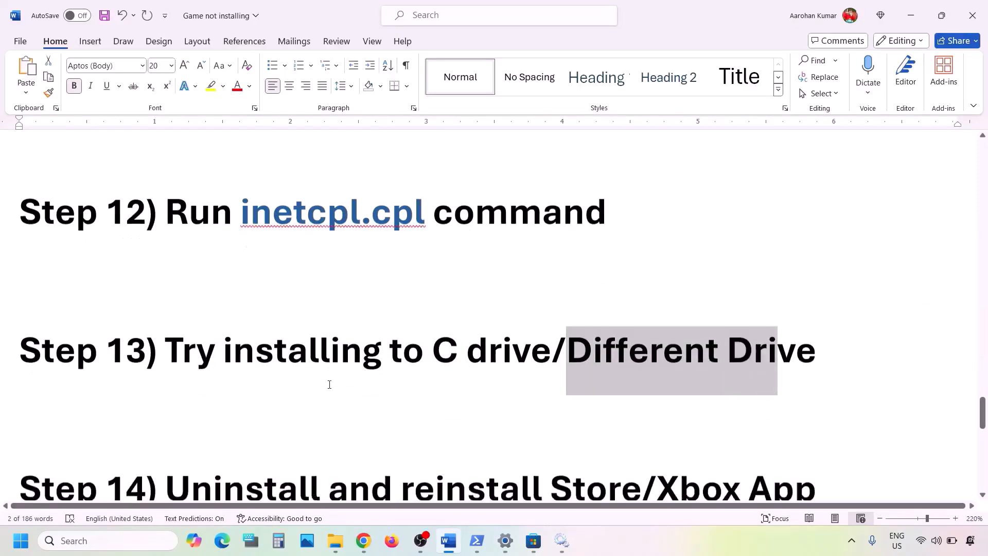
{"action": "scroll", "coordinate": [330, 384], "scroll_direction": "down", "scroll_amount": 3}
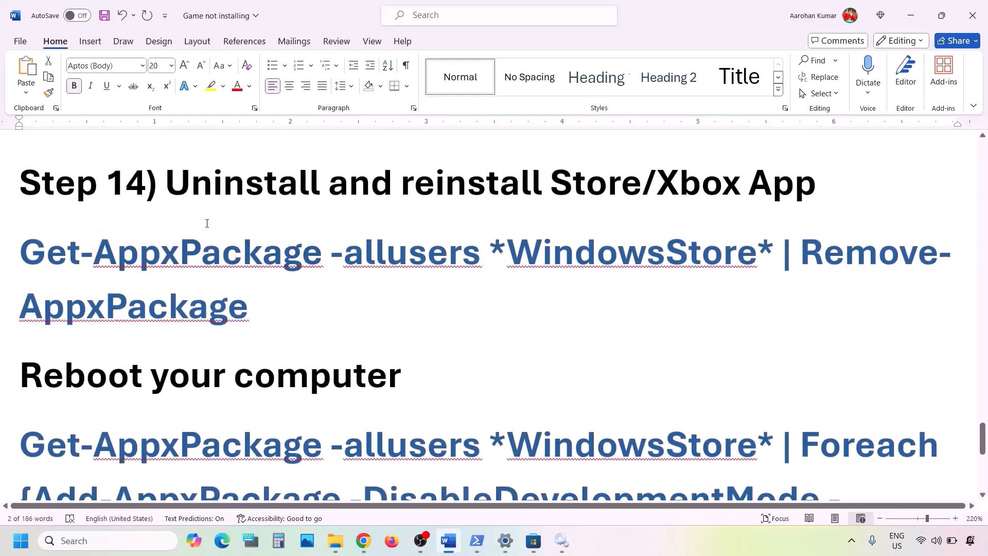
{"action": "left_click_drag", "start_coordinate": [193, 191], "coordinate": [815, 192]}
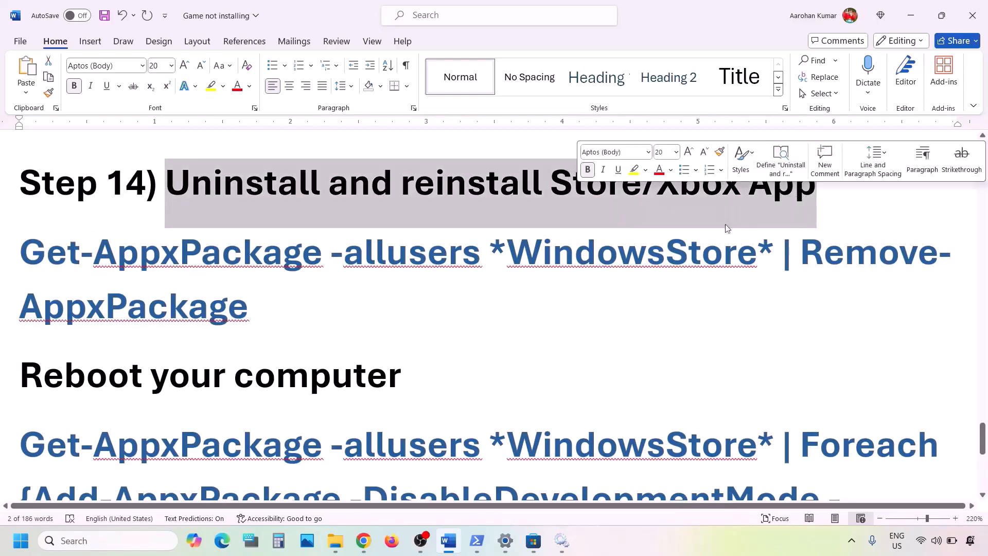
Find the Xbox app through the Windows search and uninstall it
{"action": "left_click", "coordinate": [127, 550]}
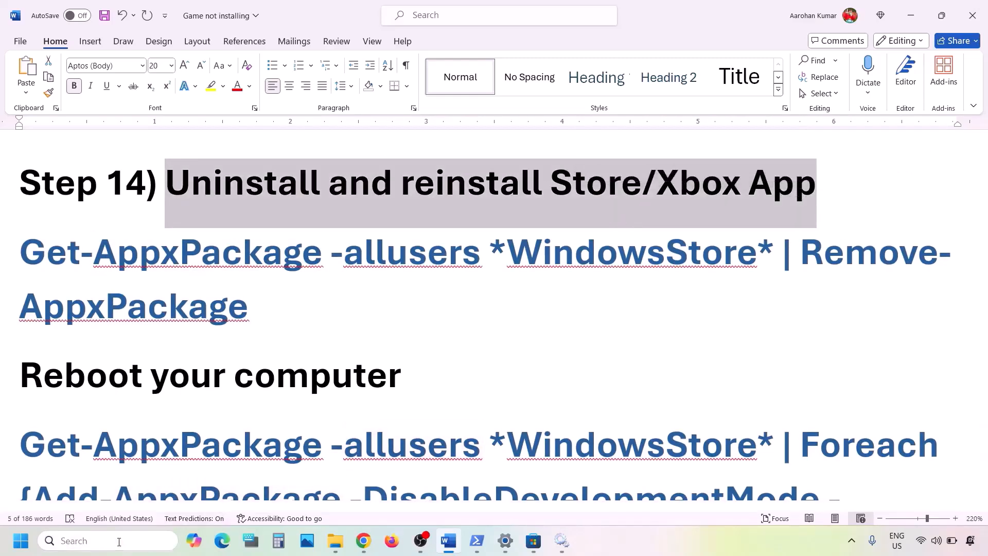
{"action": "type", "text": "xbox"}
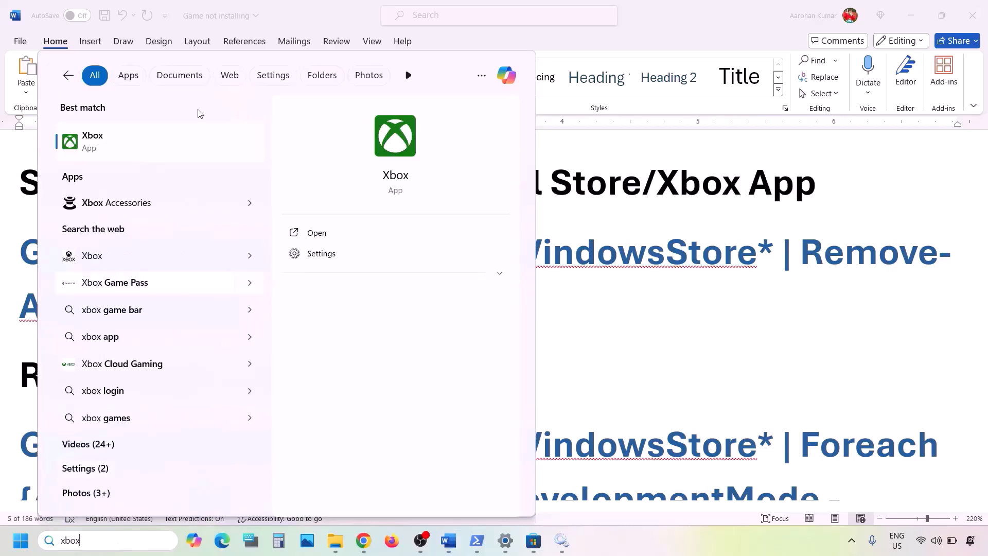
{"action": "right_click", "coordinate": [107, 144]}
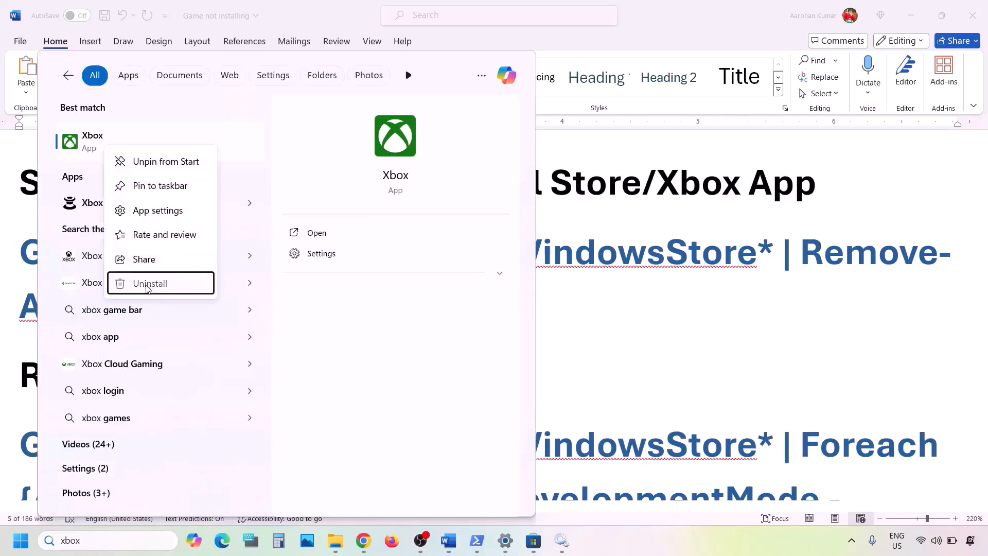
{"action": "left_click", "coordinate": [152, 283]}
{"action": "left_click", "coordinate": [221, 299]}
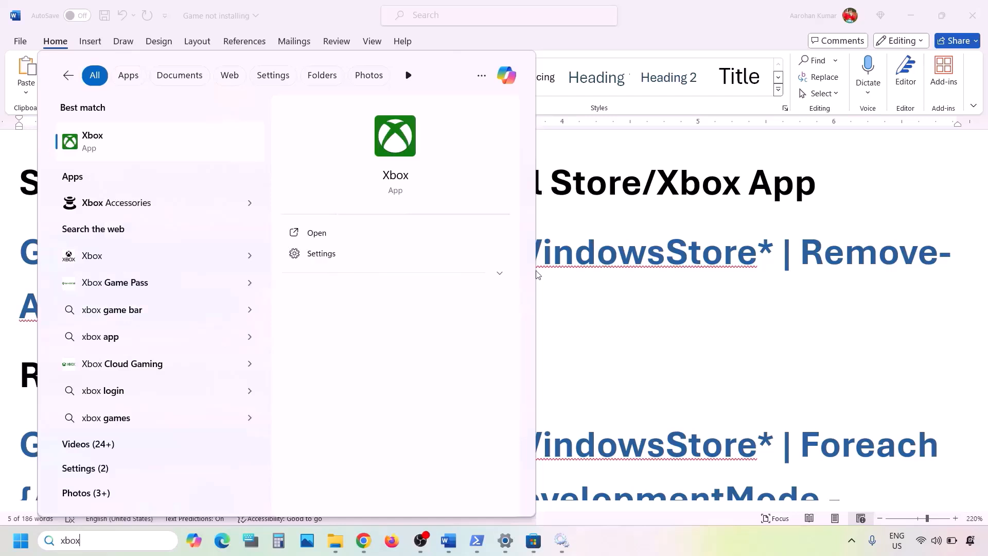
Switch to Microsoft Store, search for "xbox" and install the Xbox app from its product page
{"action": "left_click", "coordinate": [533, 541]}
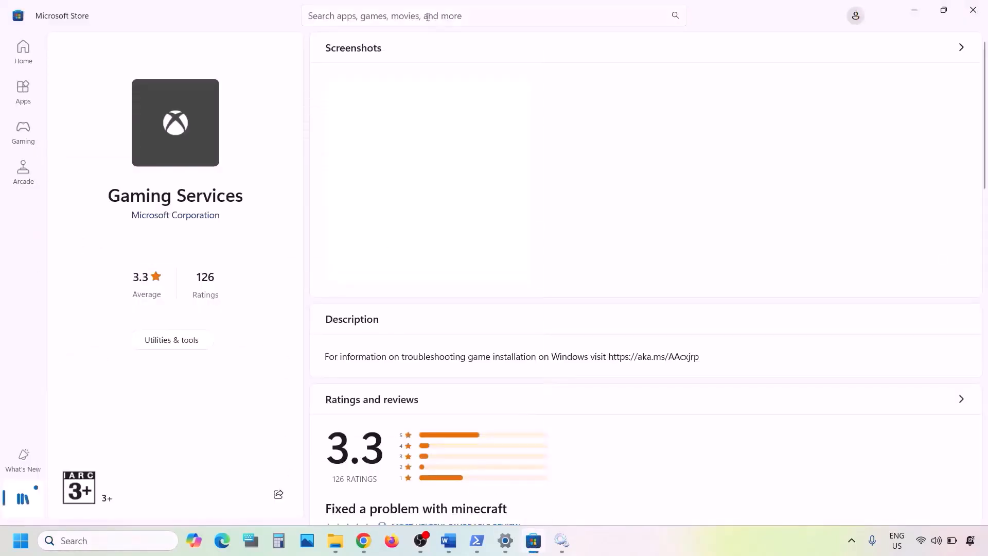
{"action": "left_click", "coordinate": [361, 12]}
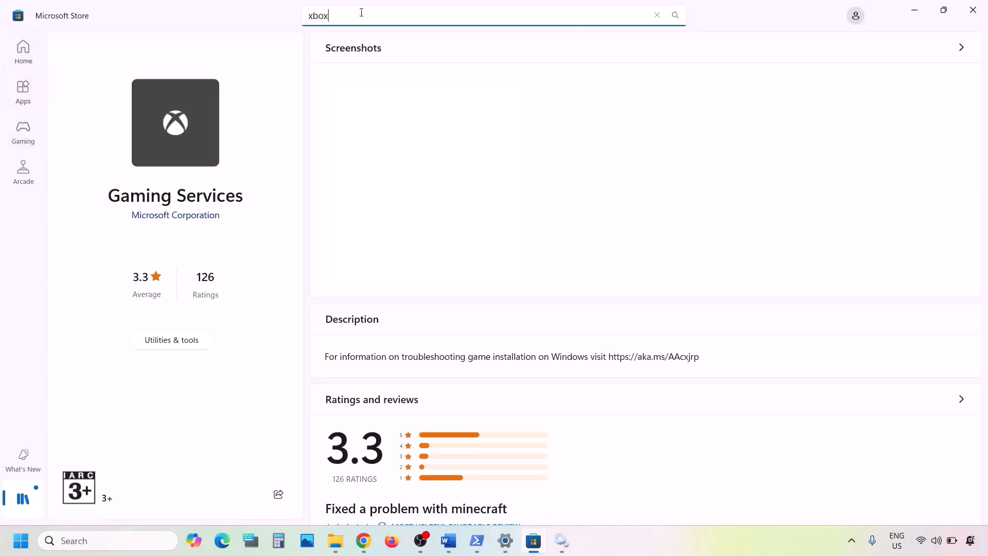
{"action": "left_click", "coordinate": [375, 238]}
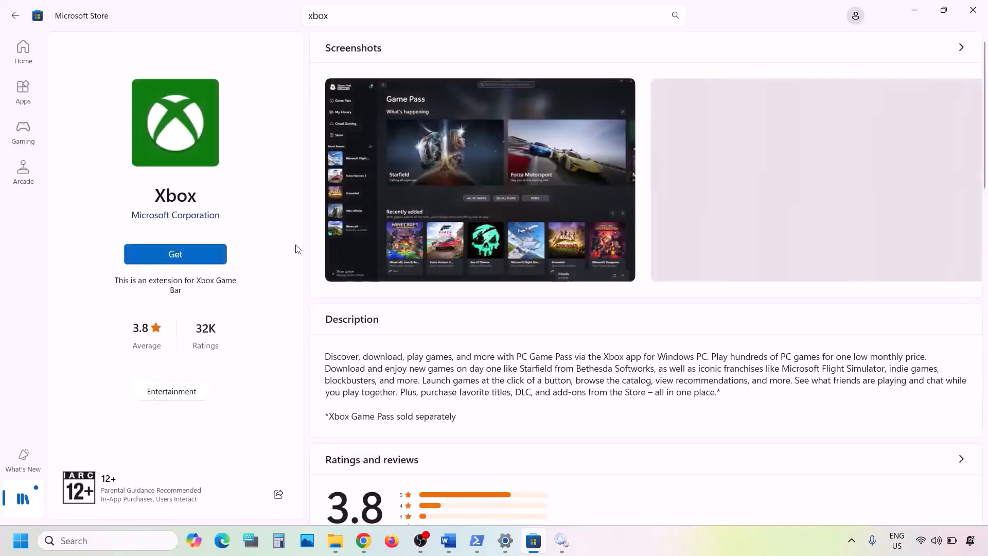
{"action": "left_click", "coordinate": [173, 254]}
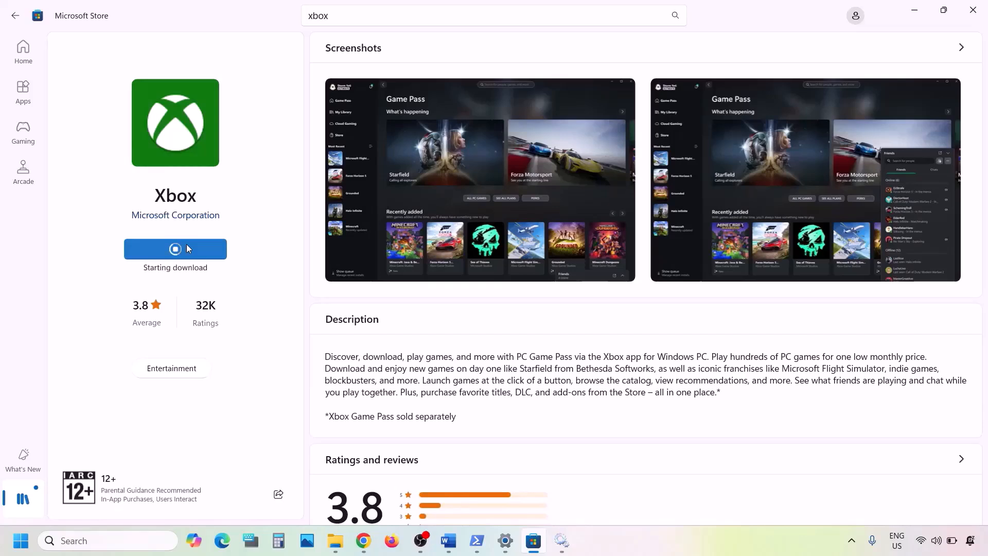
{"action": "left_click", "coordinate": [96, 540]}
{"action": "type", "text": "x"}
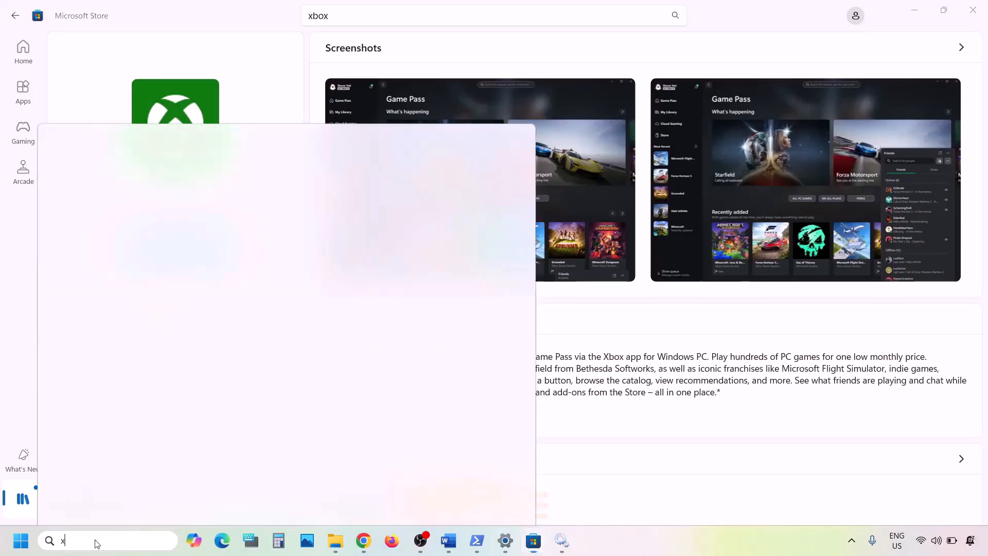
{"action": "type", "text": "box"}
{"action": "left_click", "coordinate": [676, 360]}
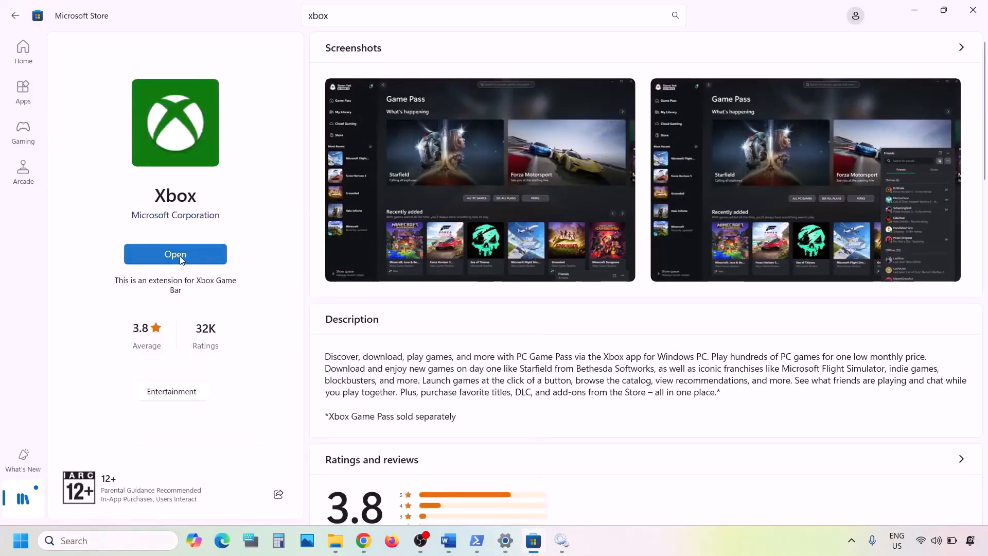
Find the reinstalled Xbox app through the Windows search and uninstall it again
{"action": "left_click", "coordinate": [90, 540]}
{"action": "type", "text": "xb"}
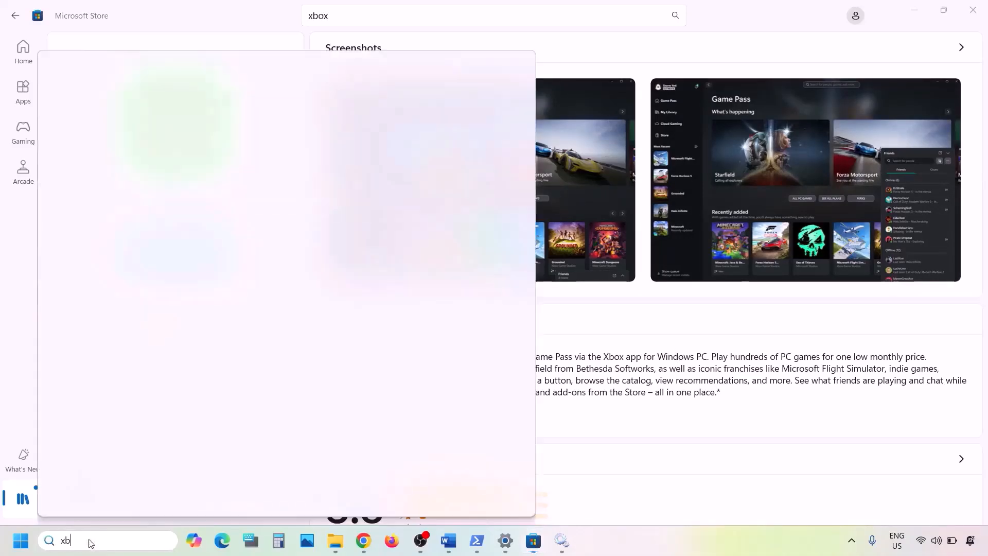
{"action": "type", "text": "ox"}
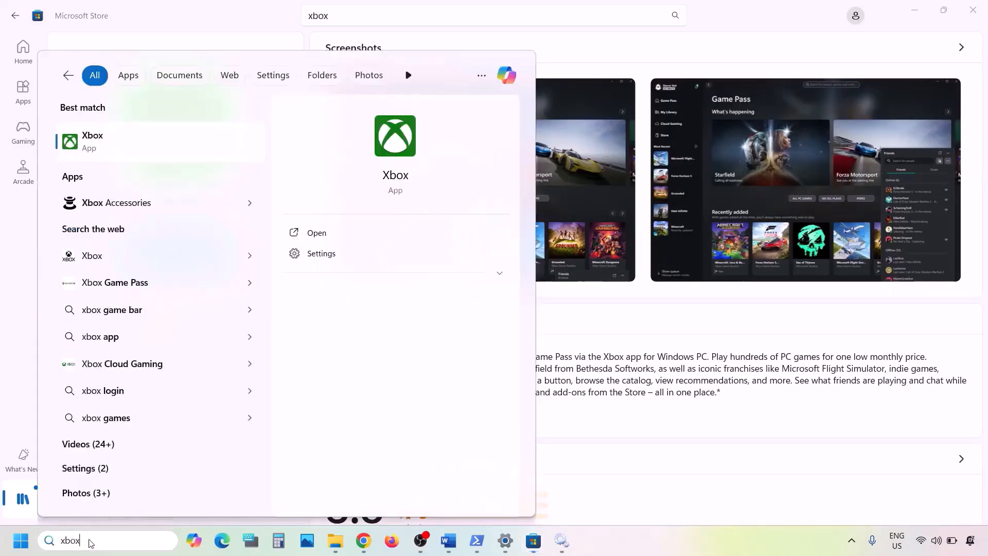
{"action": "right_click", "coordinate": [142, 149]}
{"action": "left_click", "coordinate": [188, 283]}
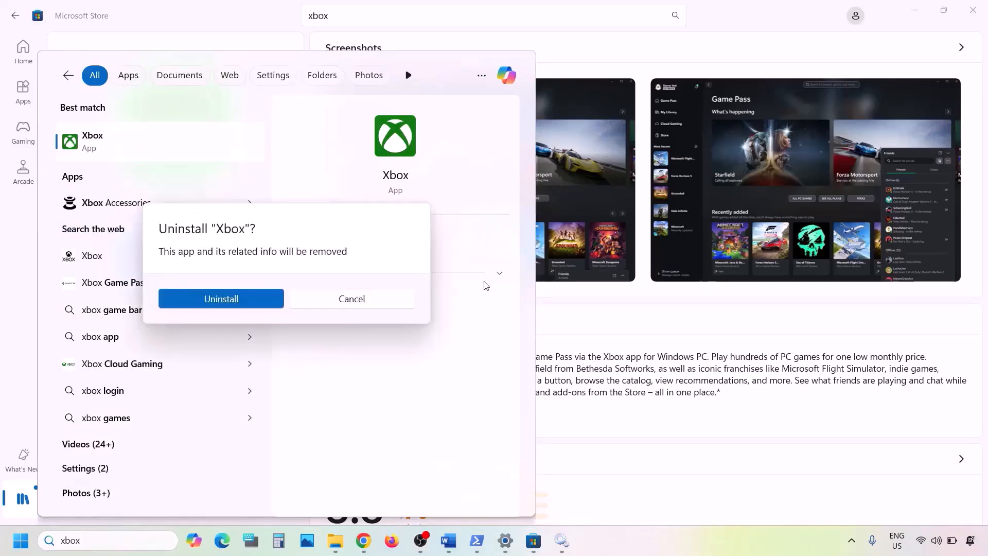
{"action": "left_click", "coordinate": [271, 297]}
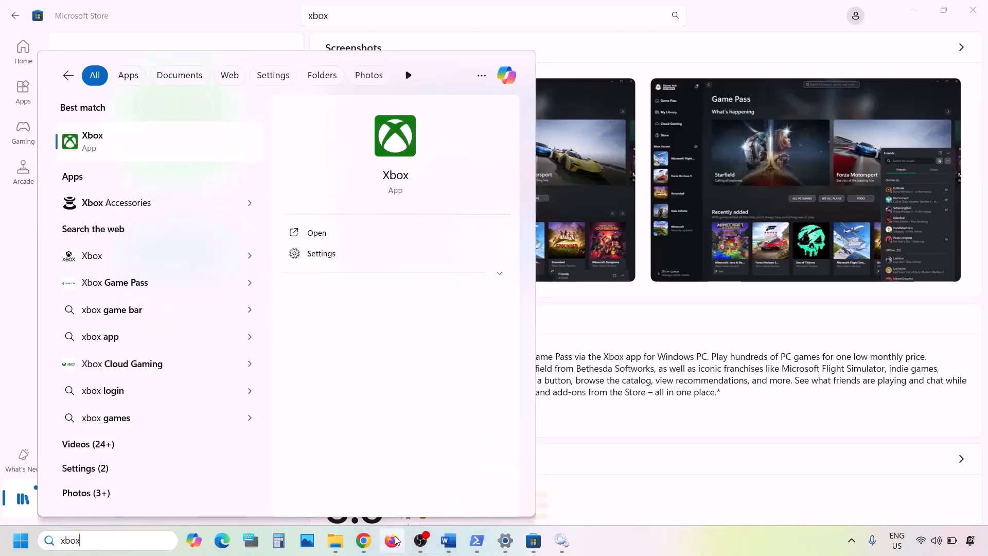
Switch to Chrome, search Google for "xbox app" in a new tab and open the "Xbox App for Windows PC" page
{"action": "left_click", "coordinate": [364, 541]}
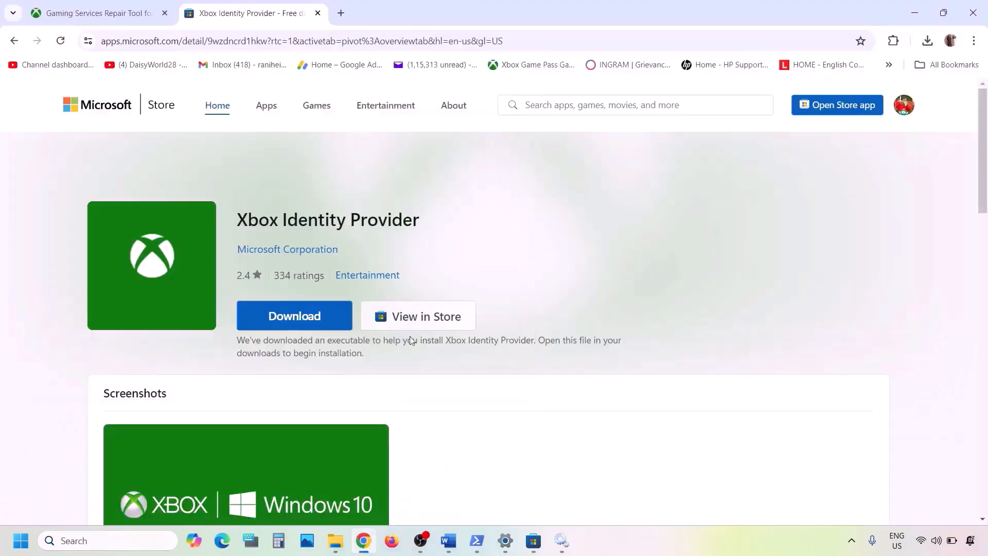
{"action": "left_click", "coordinate": [341, 16]}
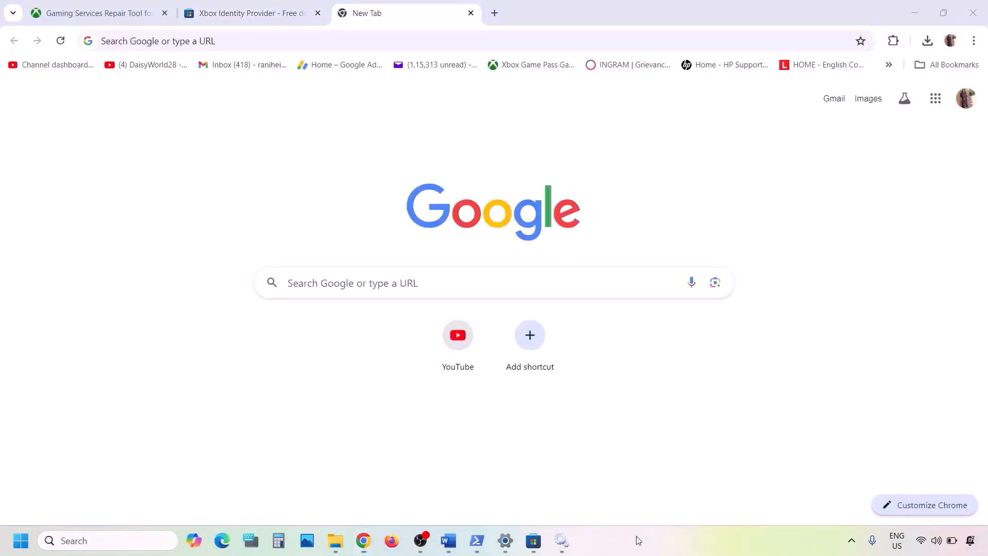
{"action": "type", "text": "xbox app"}
{"action": "key", "text": "Return"}
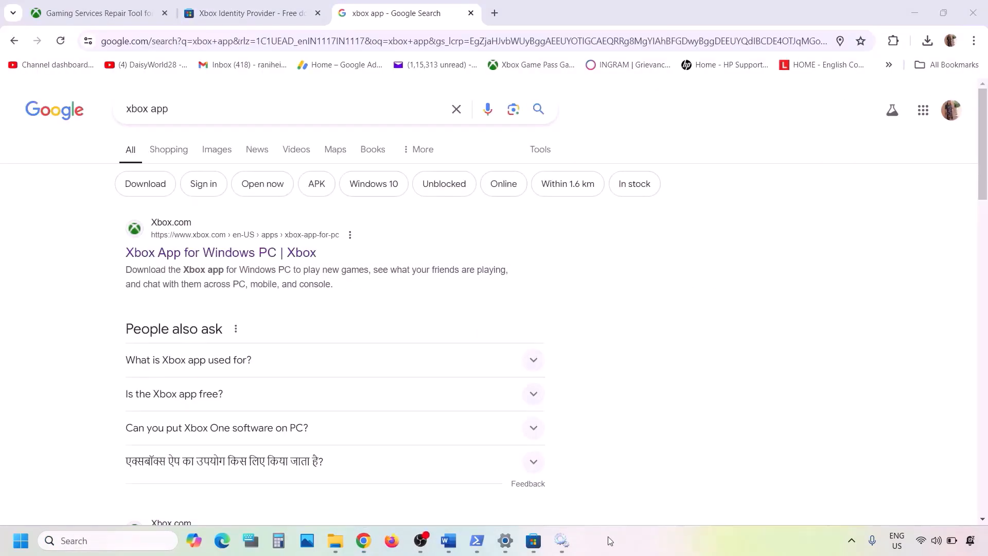
{"action": "left_click", "coordinate": [191, 258]}
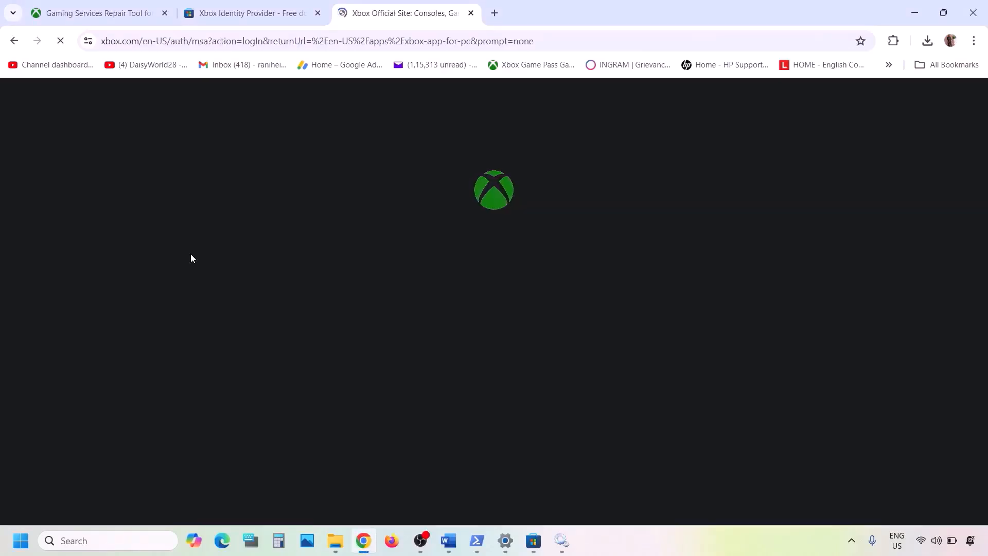
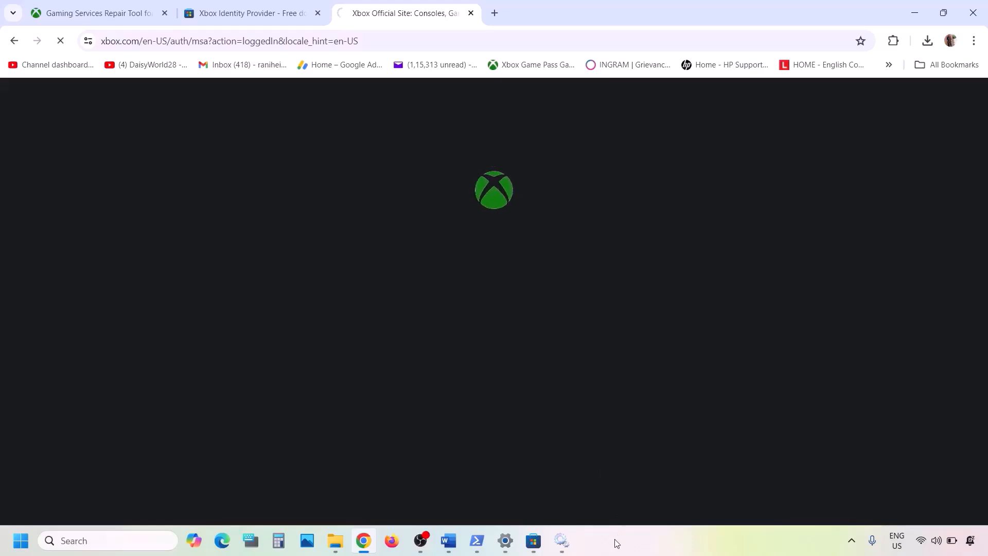
Download the Xbox app installer, accept the Microsoft Software License Terms and start the installation
{"action": "scroll", "coordinate": [525, 404], "scroll_direction": "down", "scroll_amount": 1}
{"action": "scroll", "coordinate": [525, 404], "scroll_direction": "down", "scroll_amount": 10}
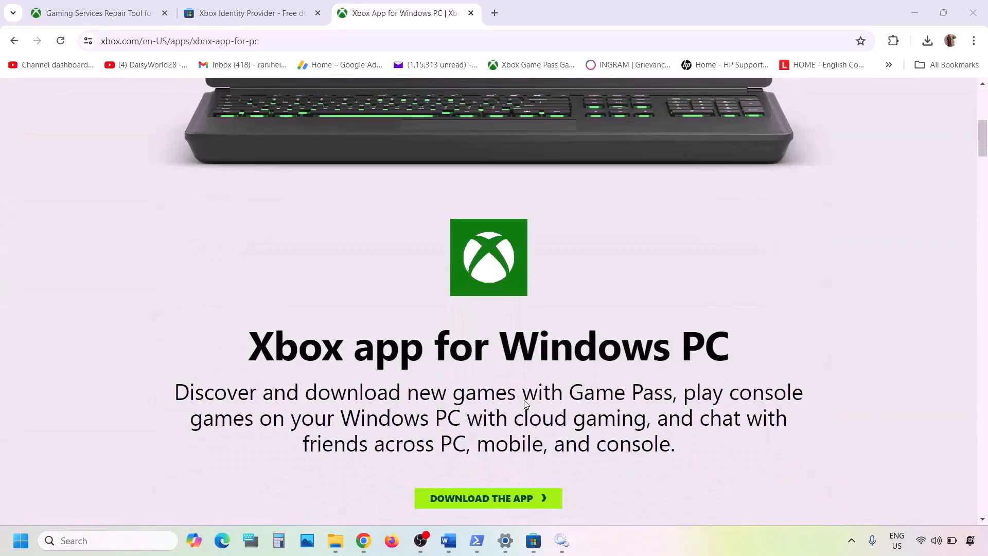
{"action": "left_click", "coordinate": [505, 362]}
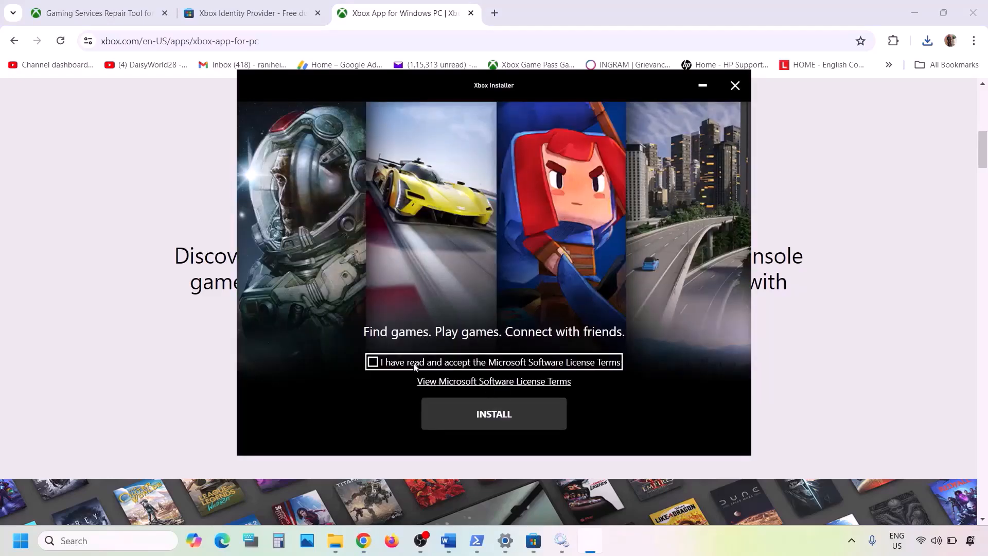
{"action": "left_click", "coordinate": [415, 366]}
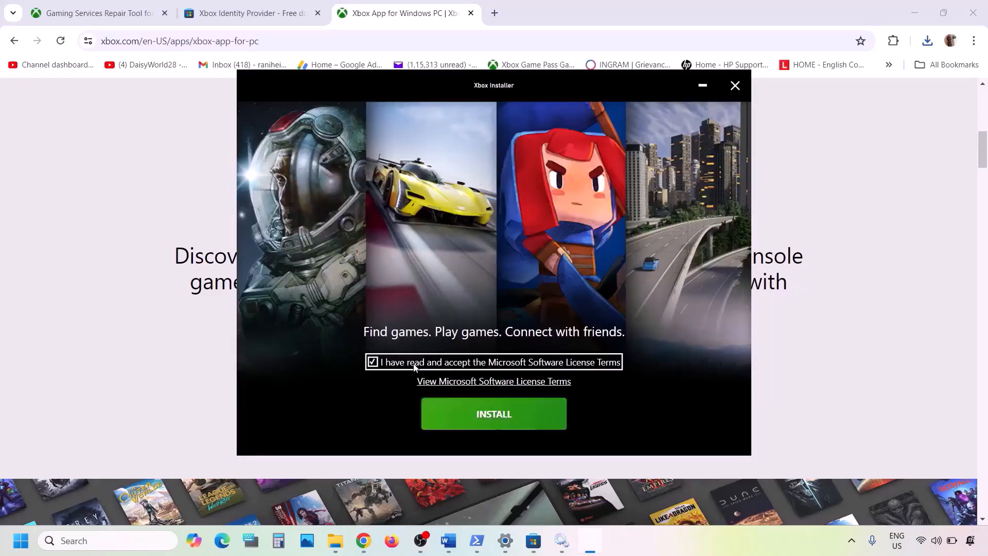
{"action": "left_click", "coordinate": [513, 410]}
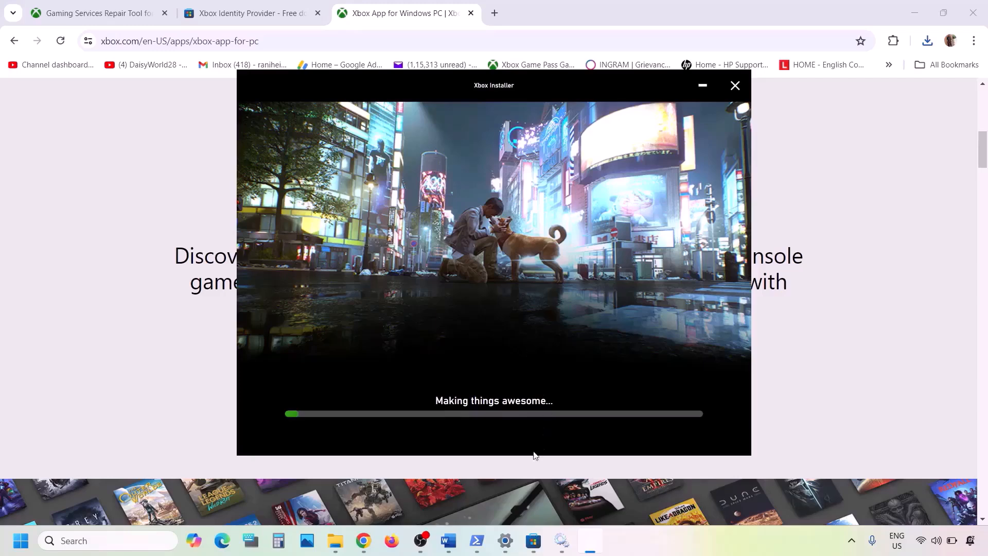
Switch to Word and copy the "Get-AppxPackage -allusers *WindowsStore* | Remove-AppxPackage" command from Step 14
{"action": "left_click", "coordinate": [446, 549]}
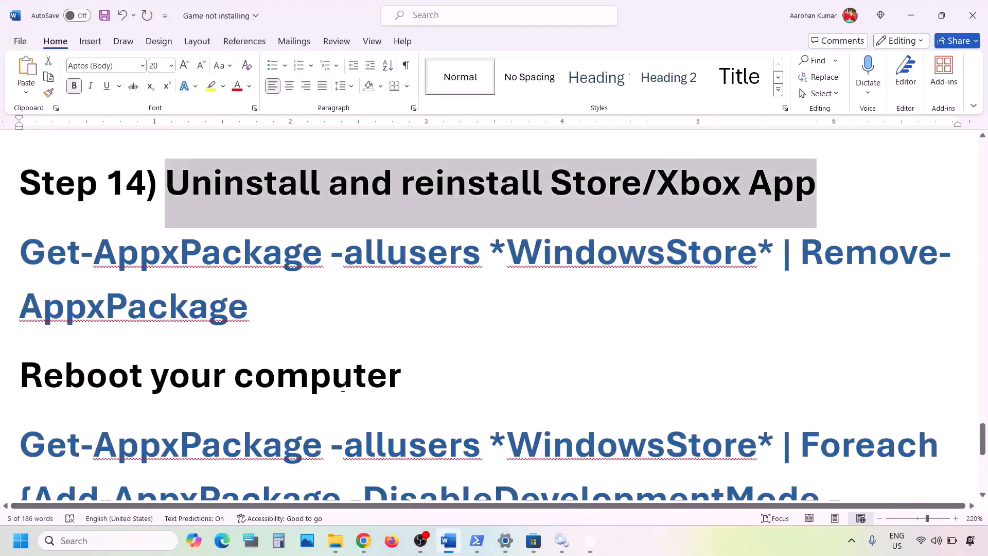
{"action": "scroll", "coordinate": [343, 387], "scroll_direction": "down", "scroll_amount": 1}
{"action": "scroll", "coordinate": [289, 334], "scroll_direction": "up", "scroll_amount": 1}
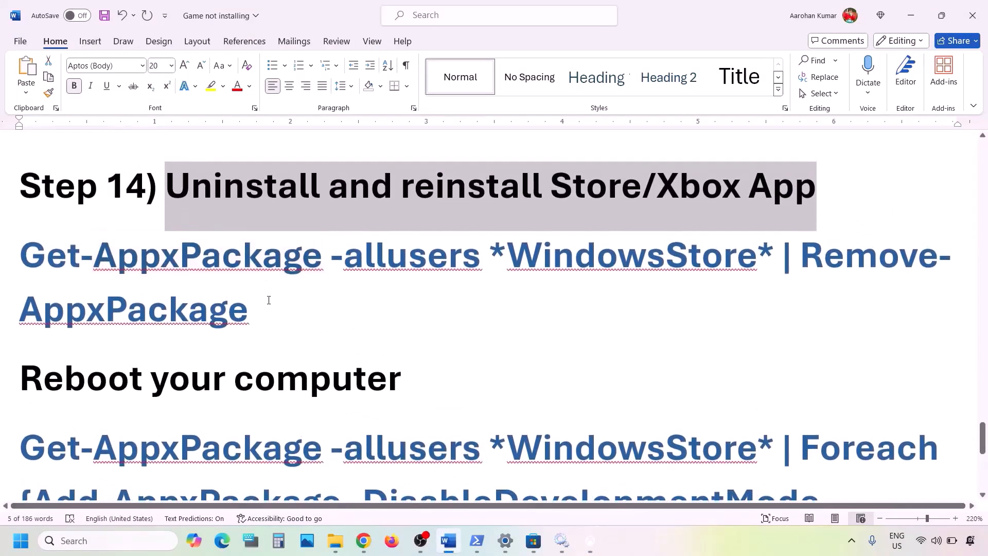
{"action": "triple_click", "coordinate": [269, 300]}
{"action": "right_click", "coordinate": [48, 232]}
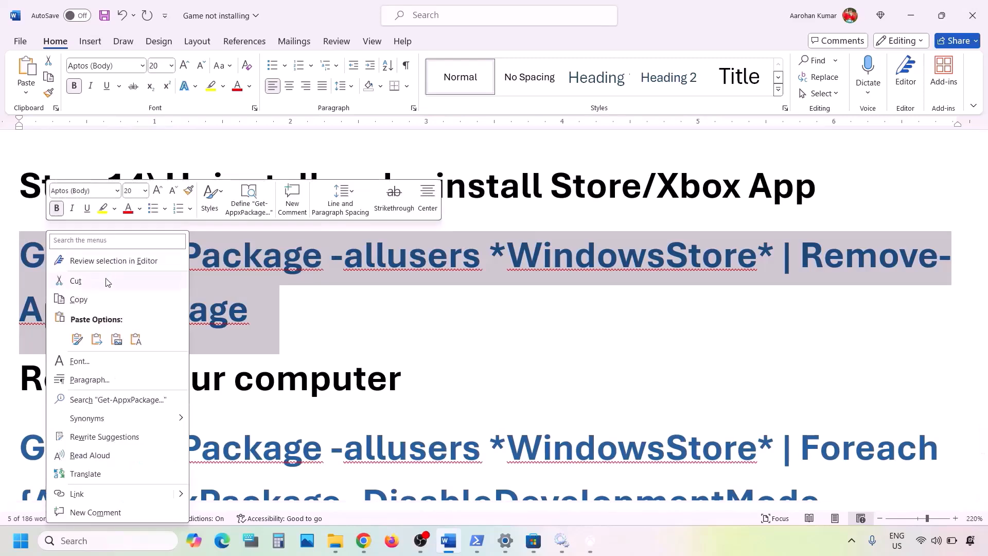
{"action": "left_click", "coordinate": [86, 298]}
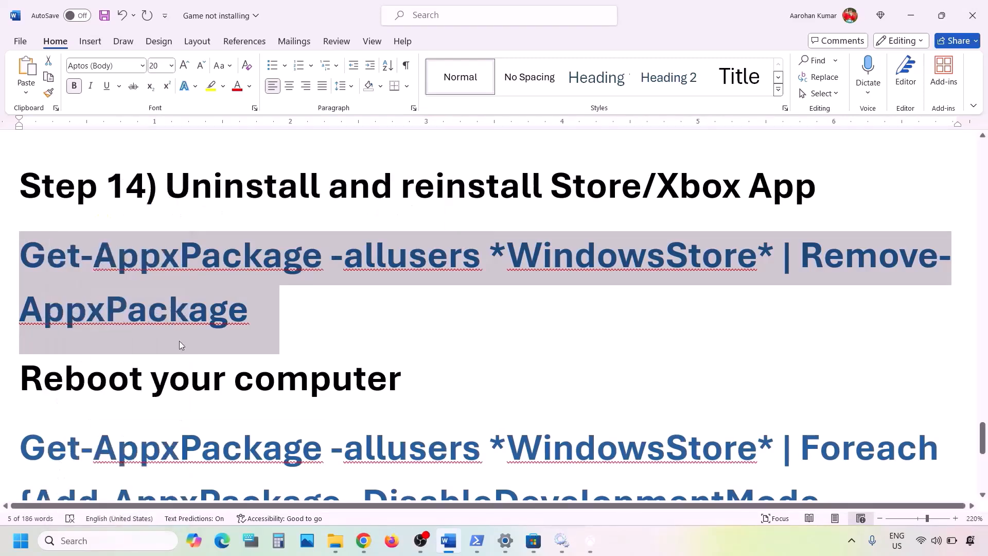
Open Windows PowerShell as administrator and run the copied command that removes the WindowsStore package
{"action": "left_click", "coordinate": [87, 541]}
{"action": "type", "text": "power"}
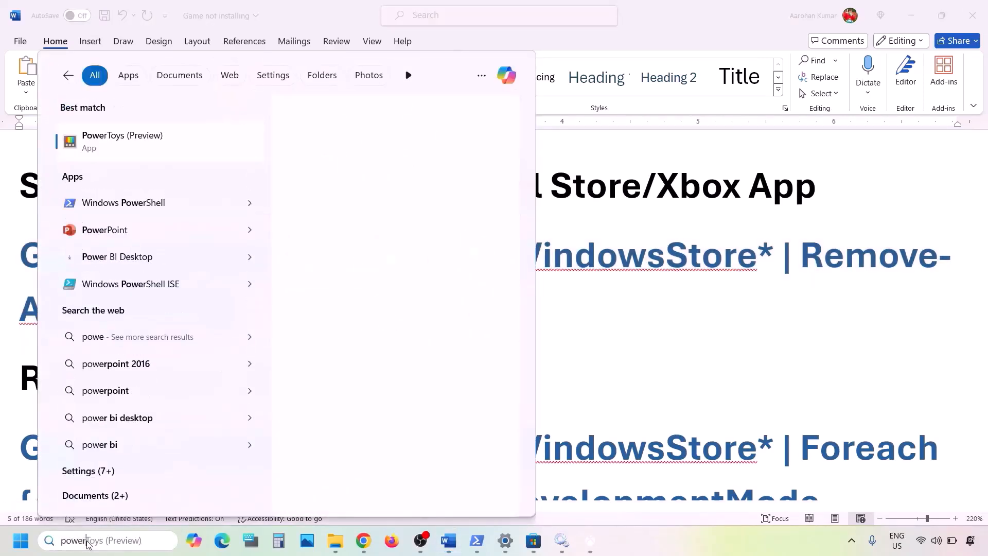
{"action": "type", "text": "shell"}
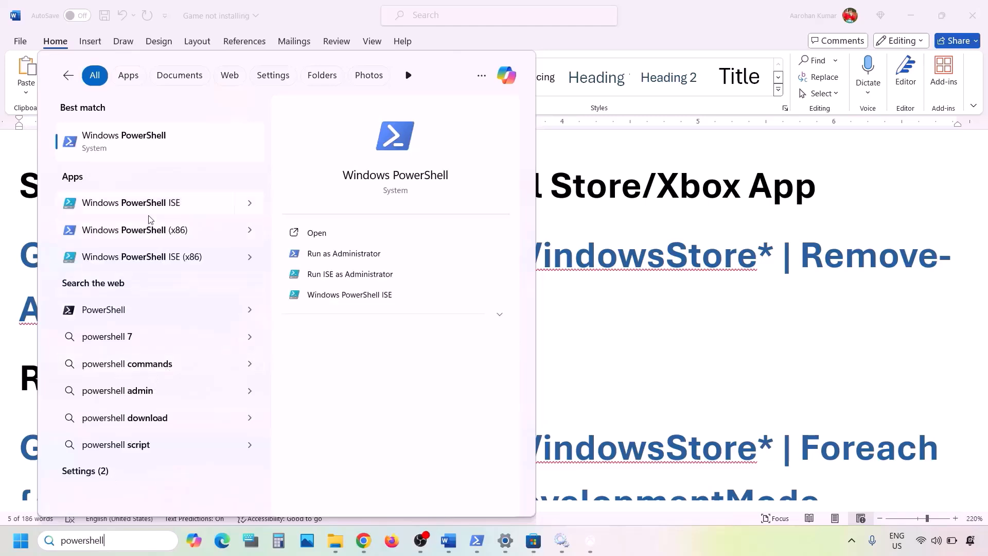
{"action": "right_click", "coordinate": [140, 151]}
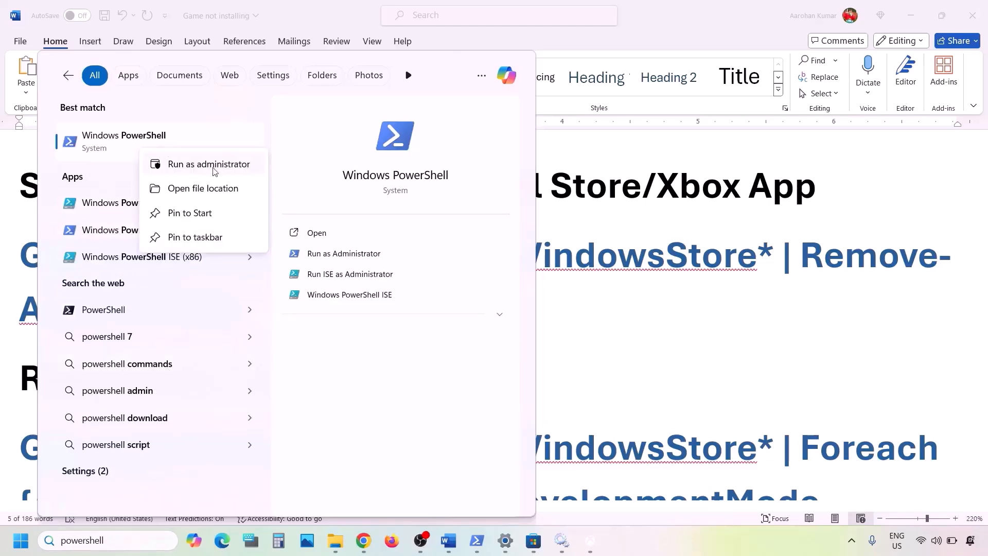
{"action": "left_click", "coordinate": [212, 163]}
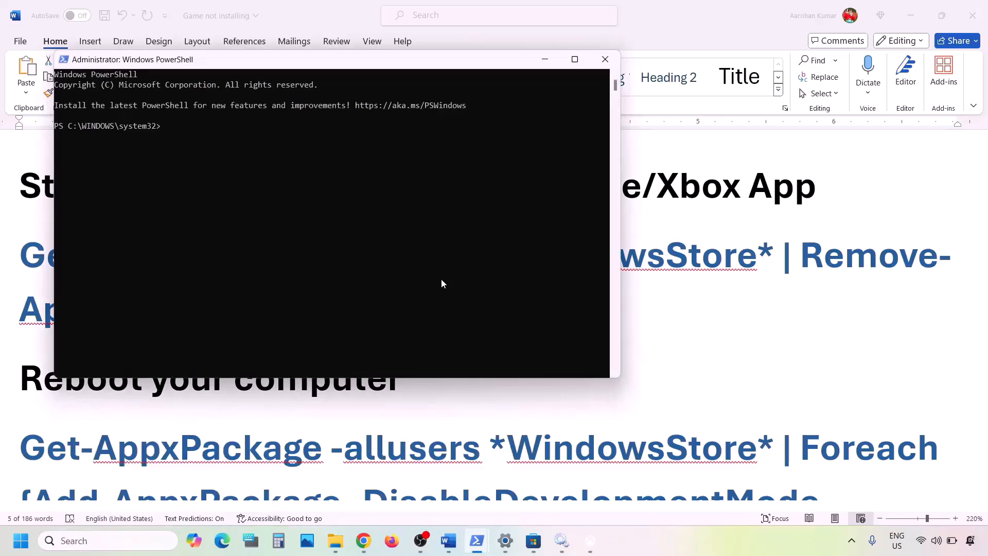
{"action": "right_click", "coordinate": [441, 280]}
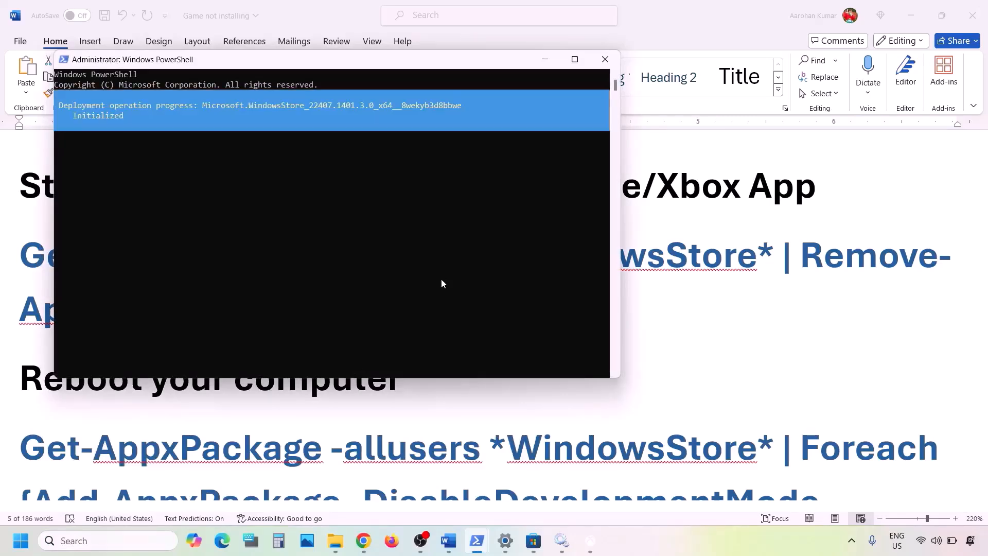
Switch to Word and copy the "Get-AppxPackage -allusers *WindowsStore* | Foreach {Add-AppxPackage -DisableDevelopmentMode -Register “$($_.InstallLocation)\AppXManifest.xml”}" command under "Reboot your computer"
{"action": "key", "text": "alt+Tab"}
{"action": "scroll", "coordinate": [375, 342], "scroll_direction": "down", "scroll_amount": 4}
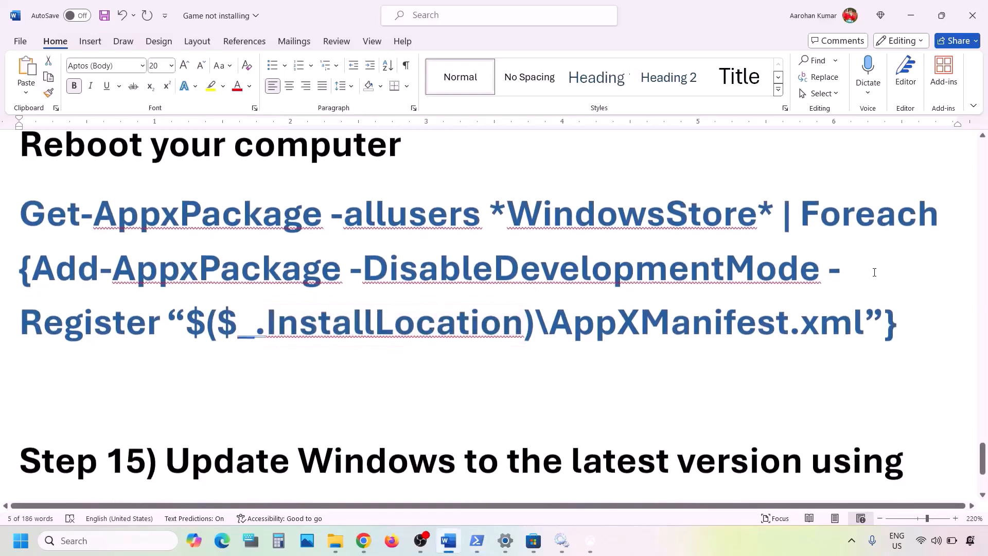
{"action": "left_click_drag", "start_coordinate": [905, 314], "coordinate": [19, 214]}
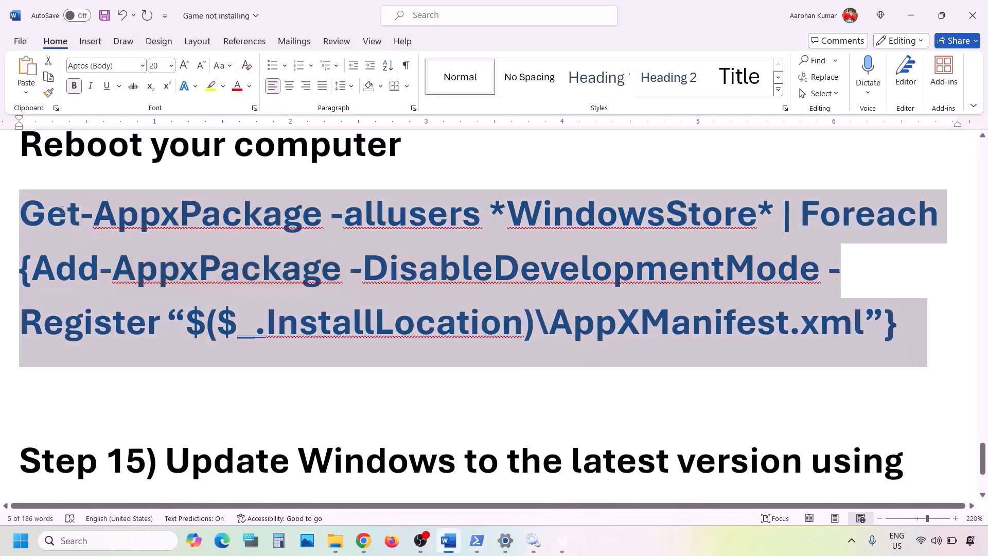
{"action": "right_click", "coordinate": [62, 212]}
{"action": "left_click", "coordinate": [96, 279]}
Switch to the administrator PowerShell window that ran the WindowsStore removal and run the copied re-registration command there
{"action": "mouse_move", "coordinate": [476, 540]}
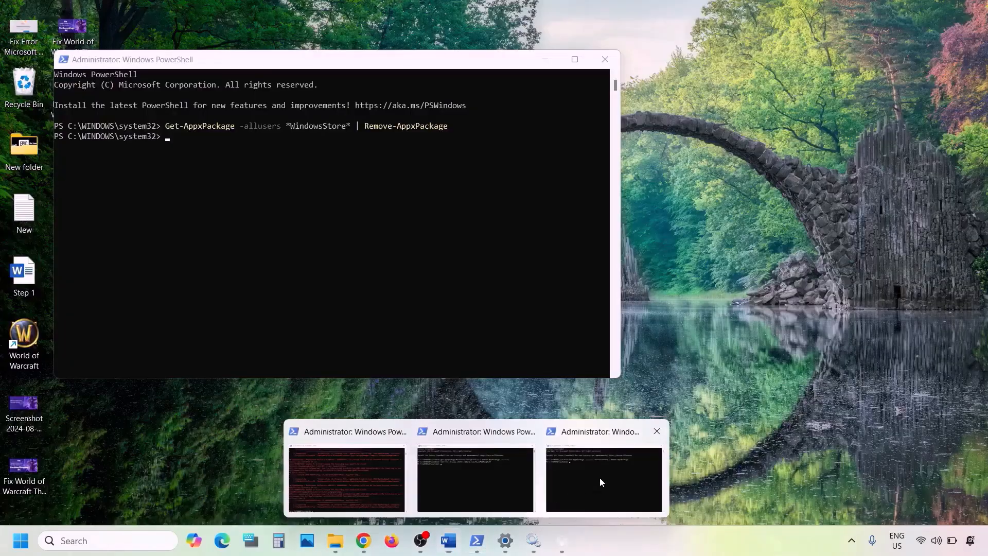
{"action": "left_click", "coordinate": [600, 477]}
{"action": "key", "text": "ctrl+v"}
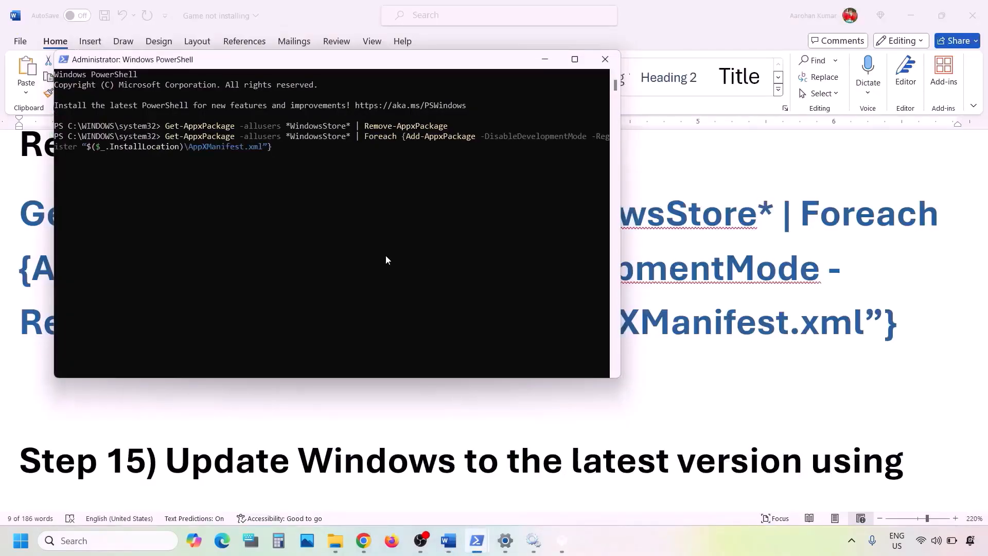
{"action": "key", "text": "Return"}
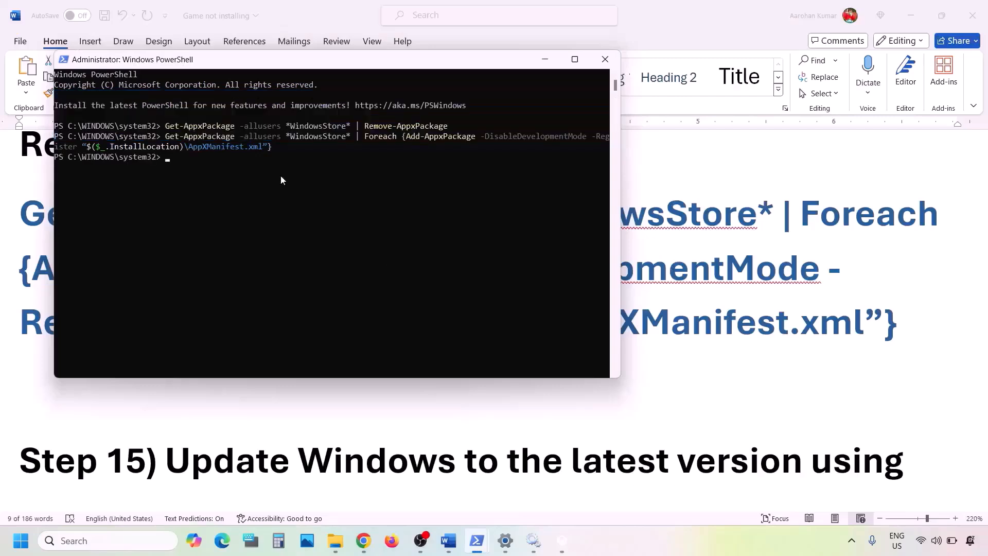
Search Windows for "store" and open Microsoft Store
{"action": "left_click", "coordinate": [106, 540]}
{"action": "type", "text": "s"}
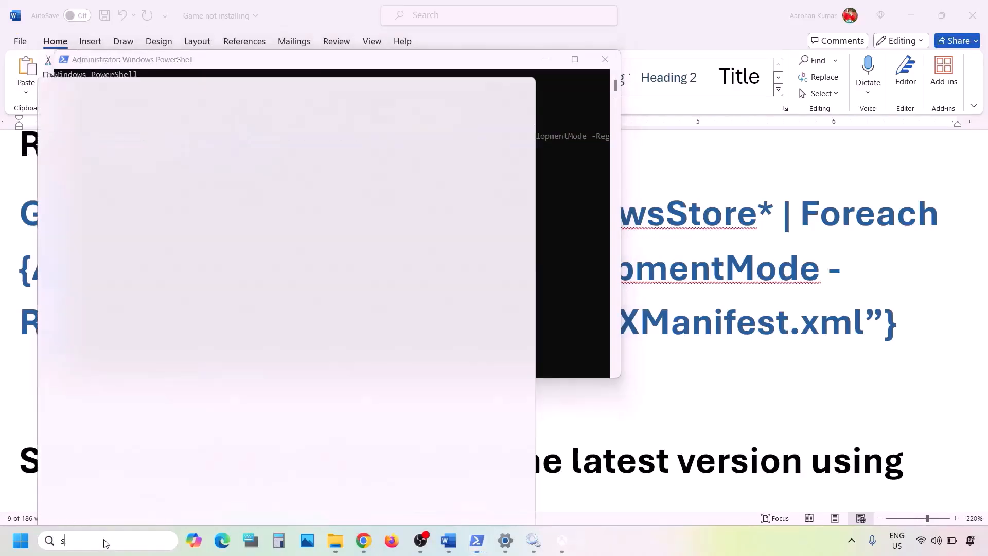
{"action": "type", "text": "tore"}
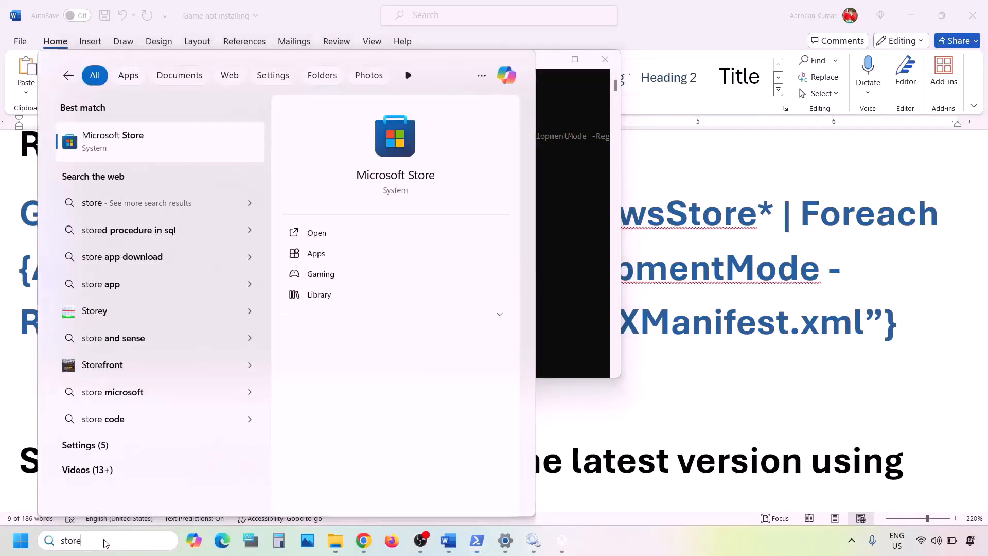
{"action": "key", "text": "Return"}
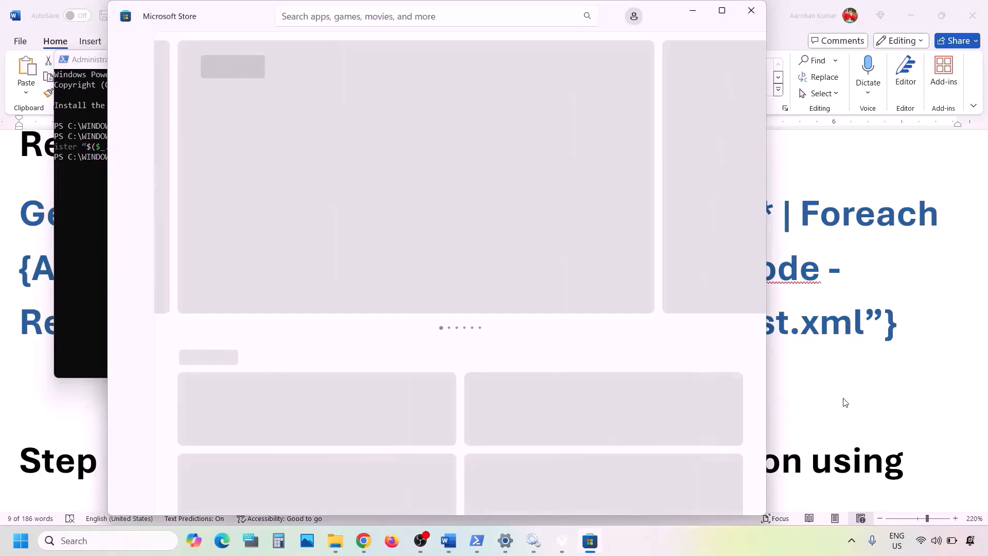
Switch to Word and review Step 15 on updating Windows with the media creation tool, including the Windows 10 and Windows 11 download links
{"action": "left_click", "coordinate": [845, 402]}
{"action": "scroll", "coordinate": [418, 360], "scroll_direction": "down", "scroll_amount": 3}
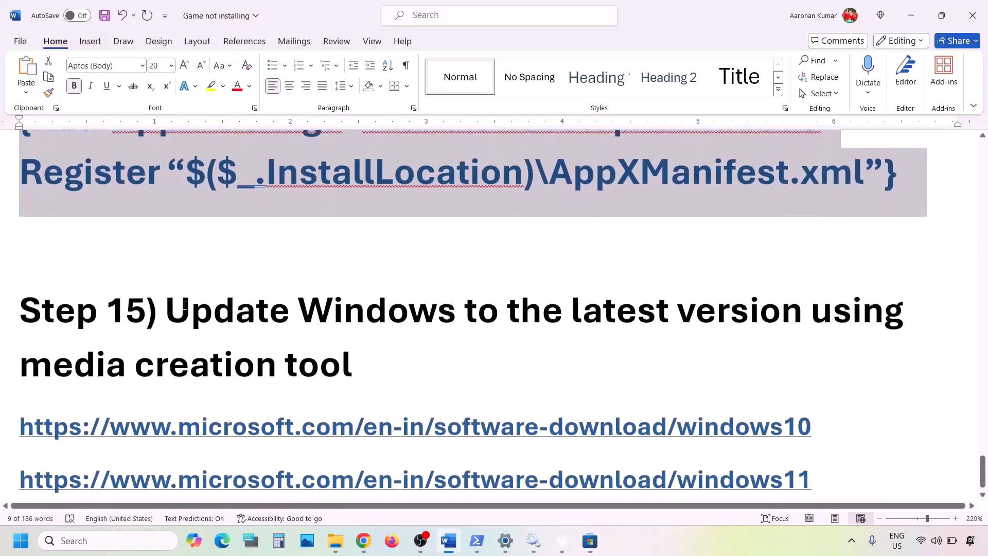
{"action": "left_click_drag", "start_coordinate": [176, 304], "coordinate": [360, 369]}
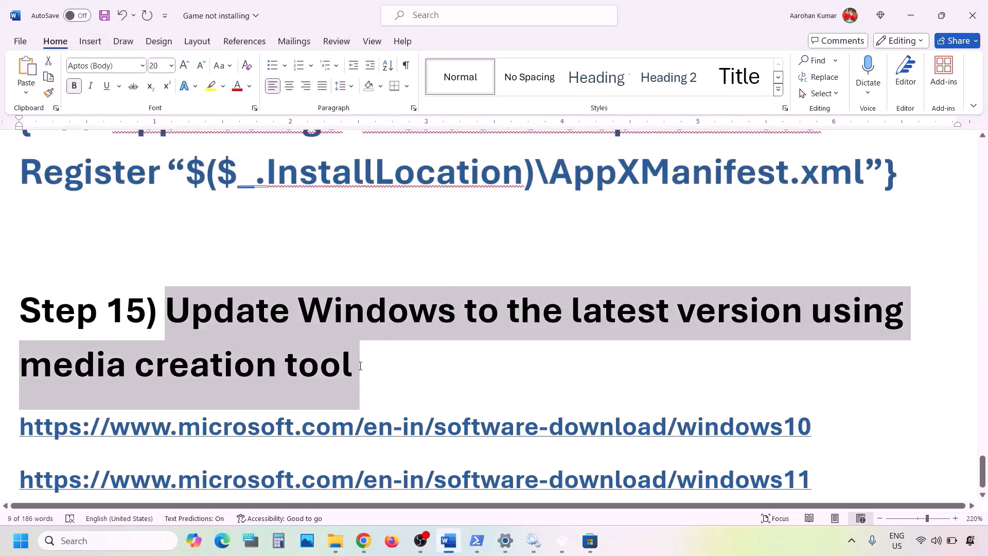
{"action": "scroll", "coordinate": [360, 370], "scroll_direction": "down", "scroll_amount": 1}
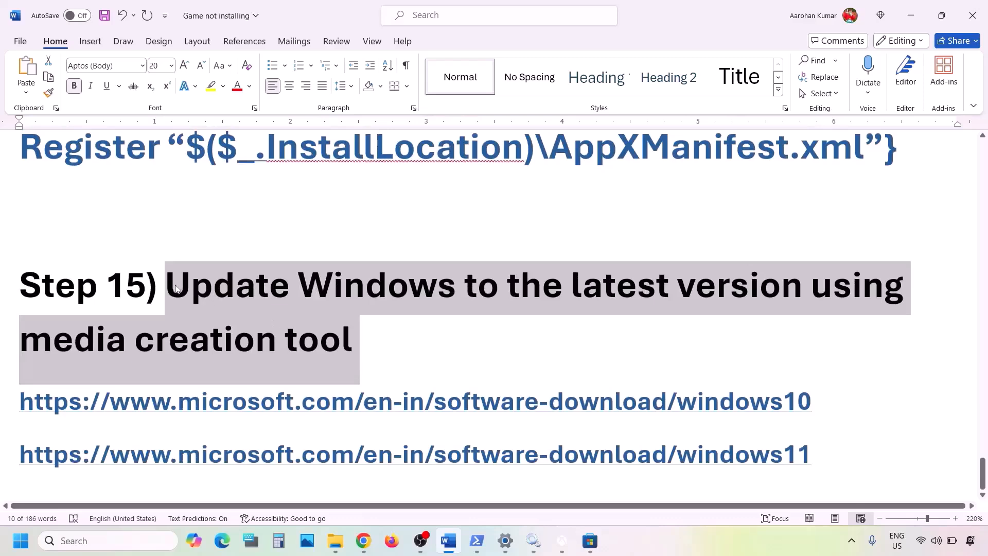
{"action": "left_click", "coordinate": [176, 287]}
{"action": "left_click_drag", "start_coordinate": [175, 287], "coordinate": [398, 326]}
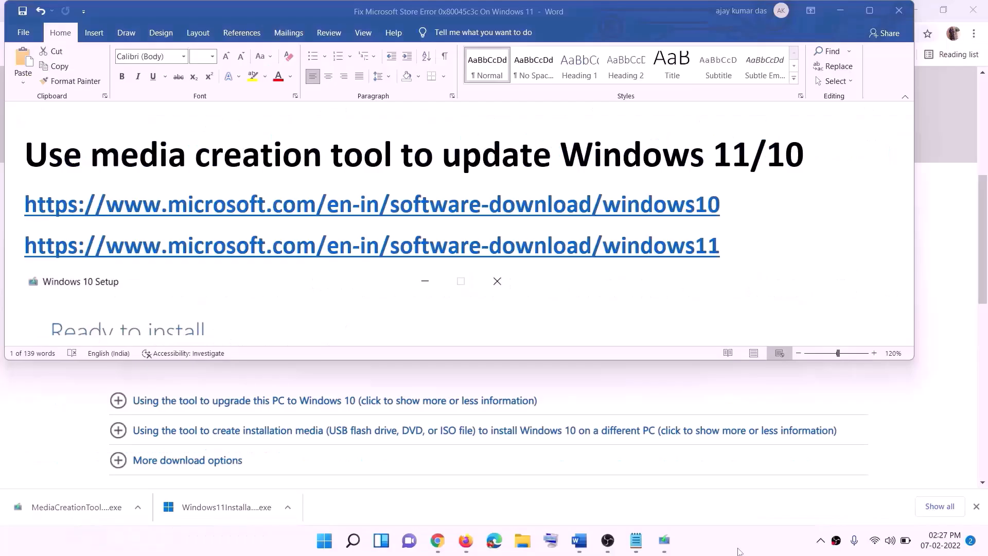
{"action": "left_click_drag", "start_coordinate": [728, 204], "coordinate": [269, 200]}
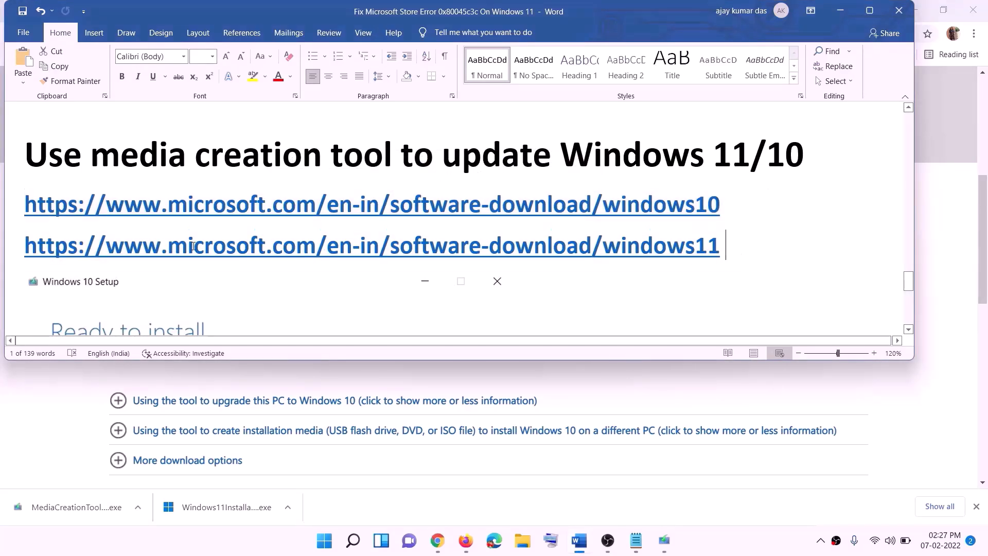
{"action": "triple_click", "coordinate": [737, 248]}
Locate the media creation tool on the Windows 10 download page, accept its setup license terms and start "Upgrade this PC now"
{"action": "left_click", "coordinate": [840, 12]}
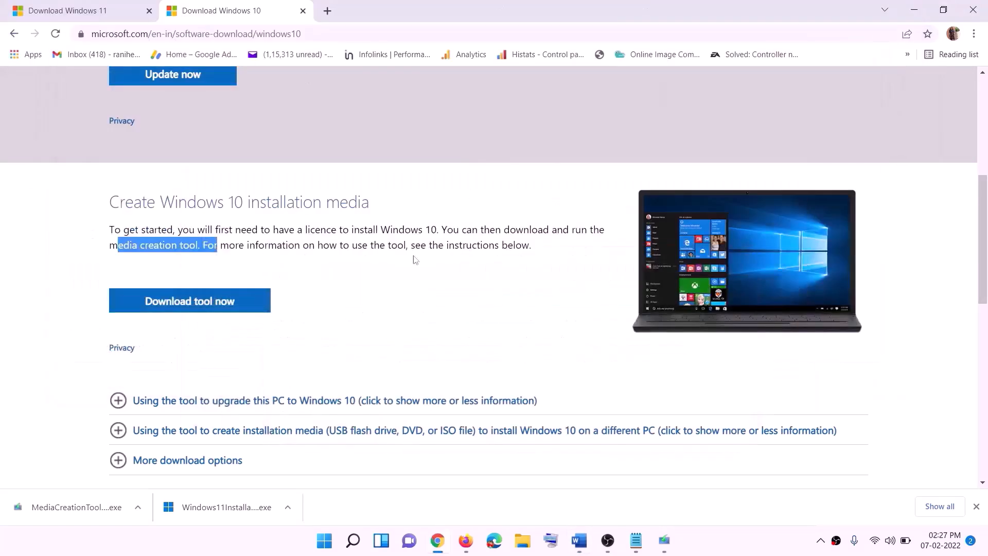
{"action": "scroll", "coordinate": [419, 260], "scroll_direction": "up", "scroll_amount": 6}
{"action": "scroll", "coordinate": [302, 284], "scroll_direction": "down", "scroll_amount": 5}
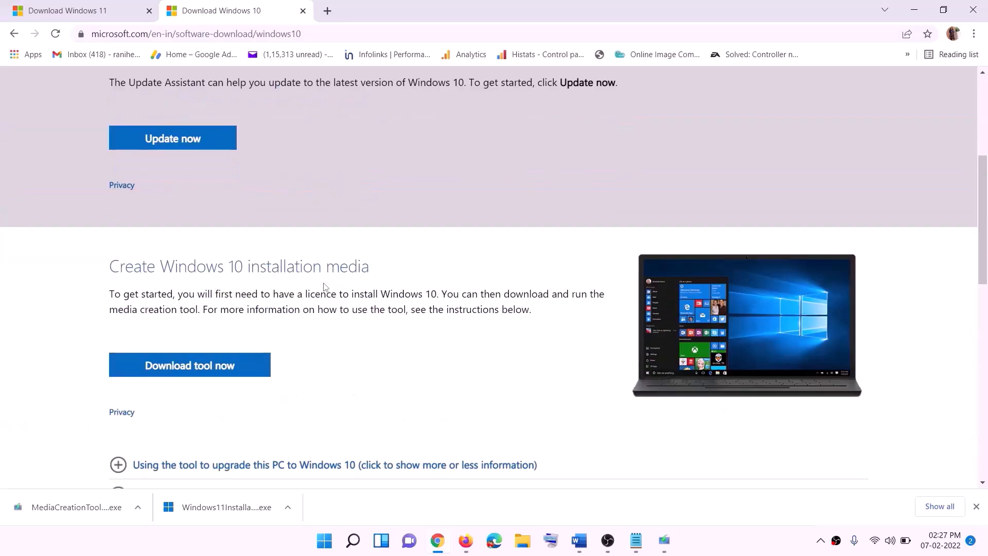
{"action": "left_click_drag", "start_coordinate": [118, 309], "coordinate": [221, 310]}
{"action": "scroll", "coordinate": [329, 288], "scroll_direction": "down", "scroll_amount": 2}
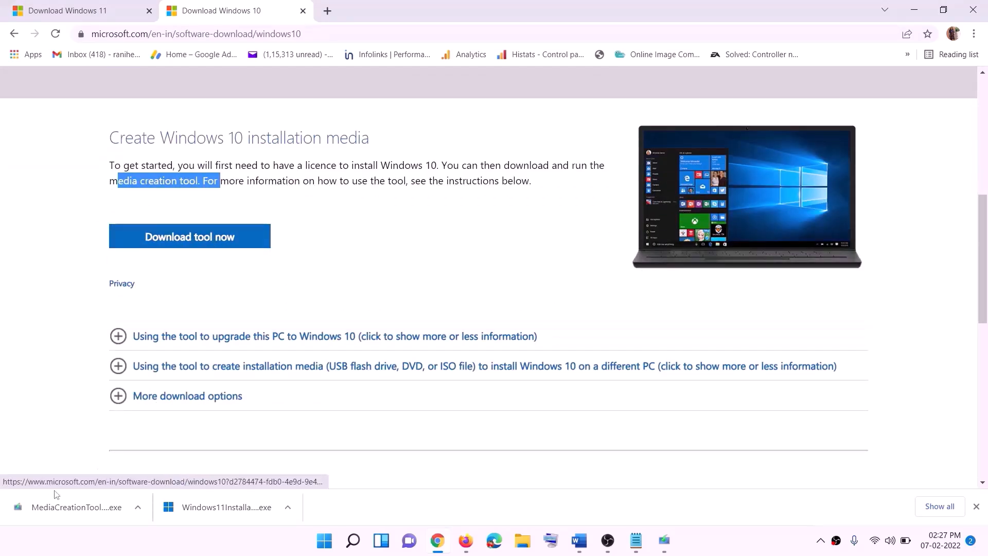
{"action": "left_click", "coordinate": [665, 542]}
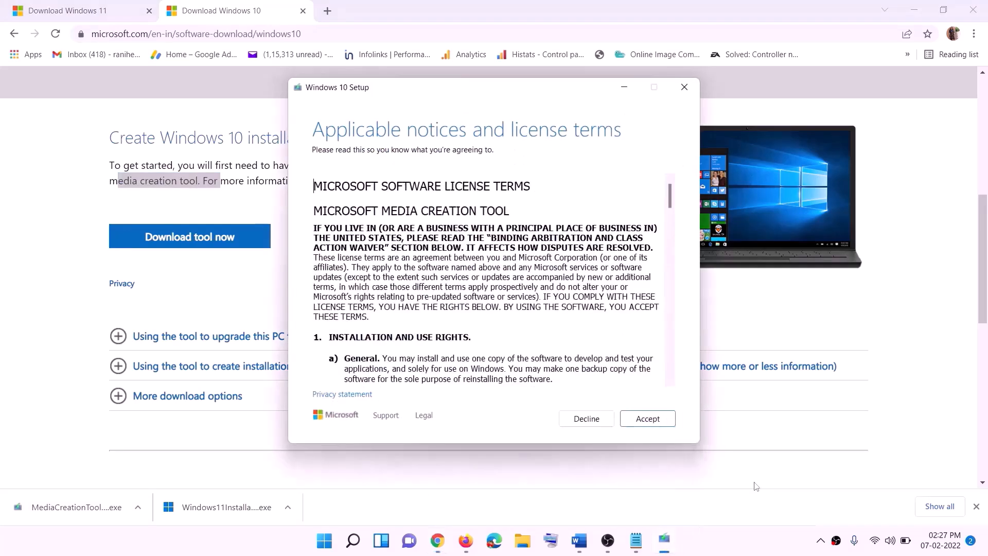
{"action": "left_click", "coordinate": [644, 420]}
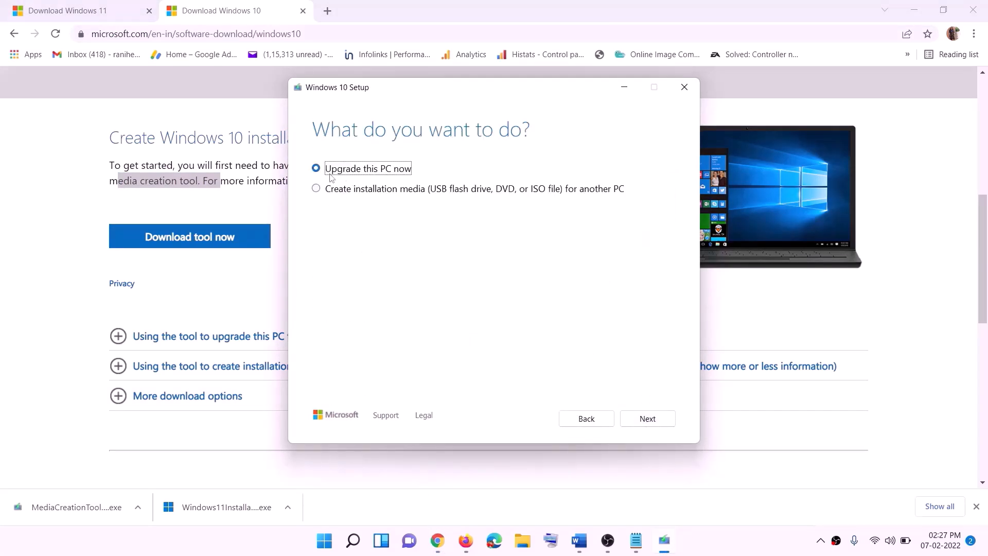
{"action": "left_click", "coordinate": [647, 419]}
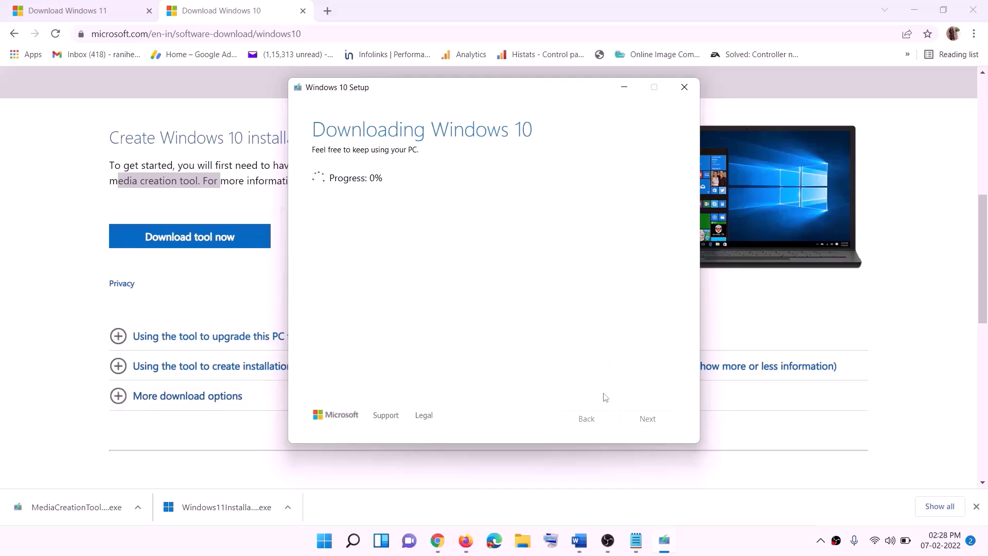
{"action": "left_click", "coordinate": [729, 550]}
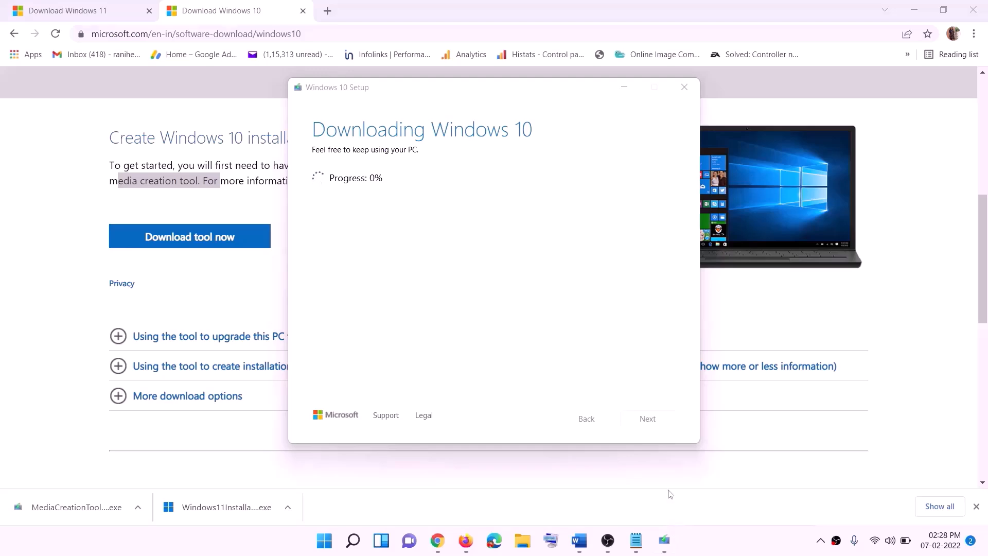
Switch to Word and examine the Windows 10 Setup "Ready to install" screenshot, including the choice of what to keep
{"action": "left_click", "coordinate": [579, 540]}
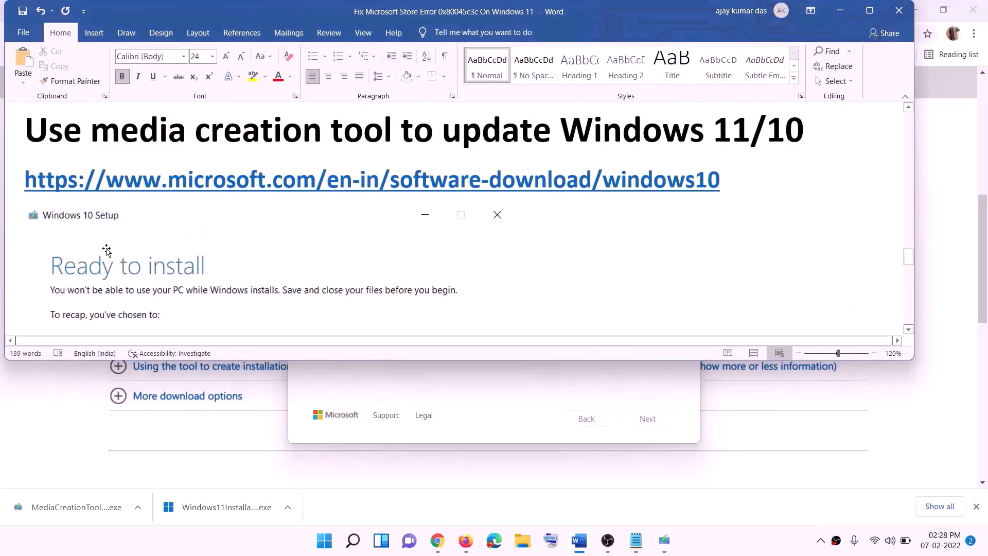
{"action": "scroll", "coordinate": [106, 250], "scroll_direction": "down", "scroll_amount": 1}
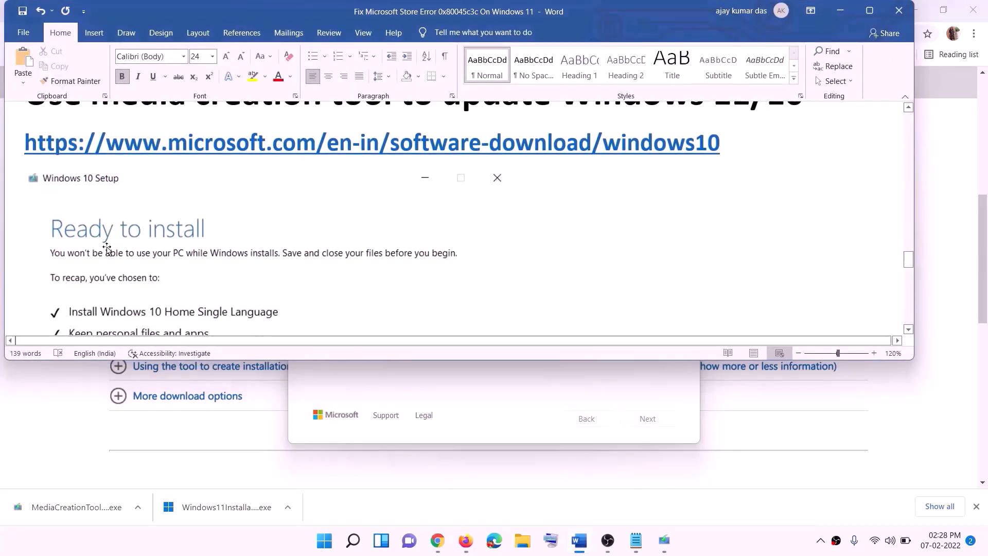
{"action": "left_click", "coordinate": [875, 16]}
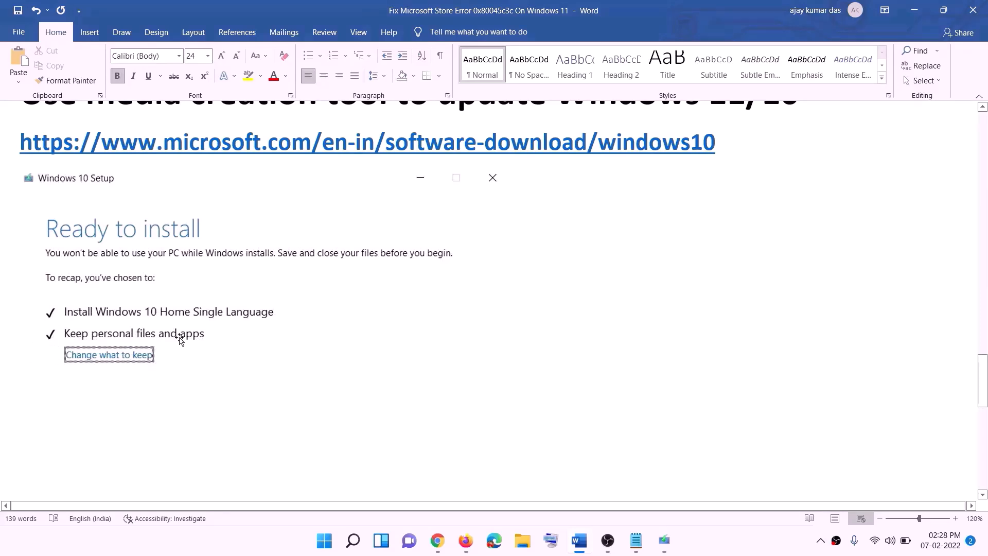
{"action": "scroll", "coordinate": [490, 356], "scroll_direction": "down", "scroll_amount": 3}
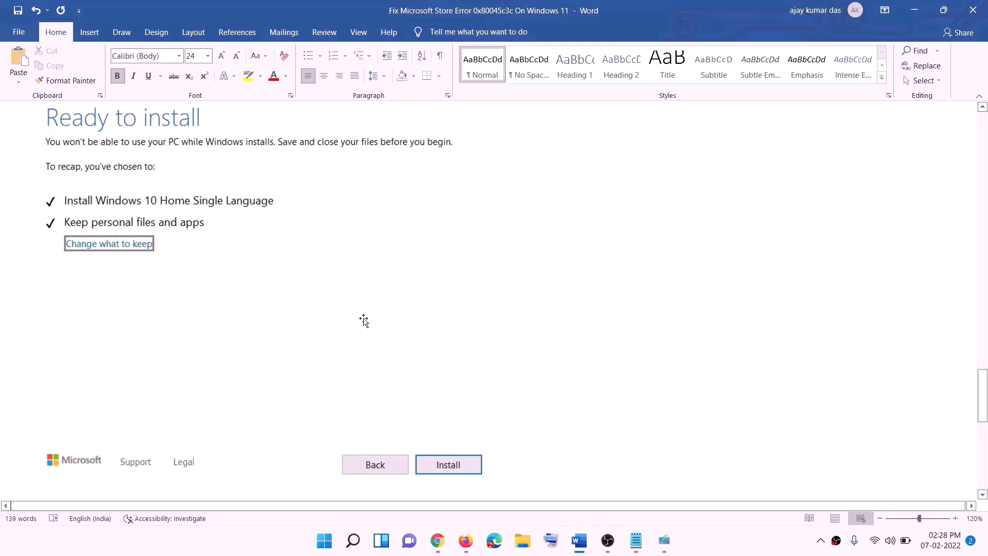
{"action": "scroll", "coordinate": [404, 319], "scroll_direction": "up", "scroll_amount": 1}
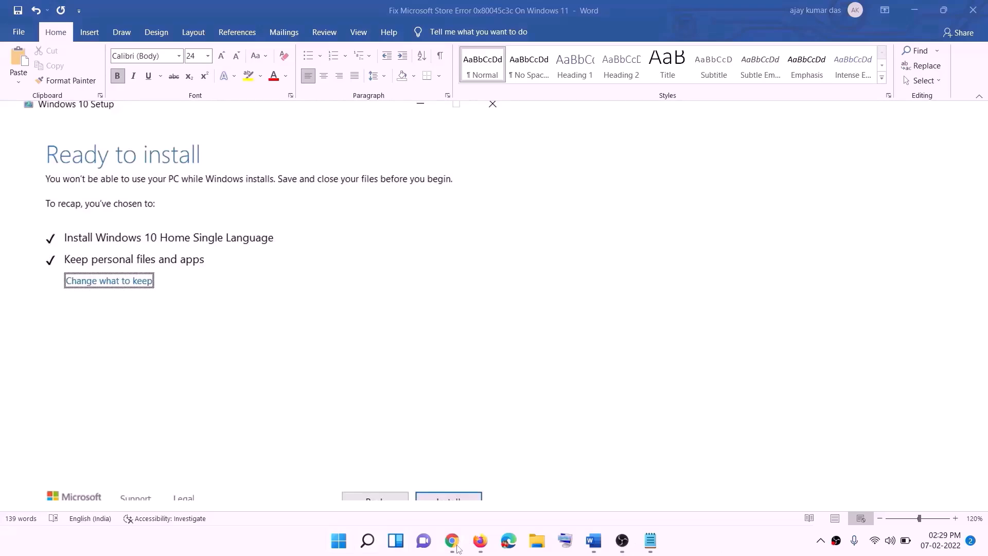
Switch to Chrome, download the media creation tool under "Create Windows 11 Installation Media" and run it with permission to make changes
{"action": "left_click", "coordinate": [452, 542]}
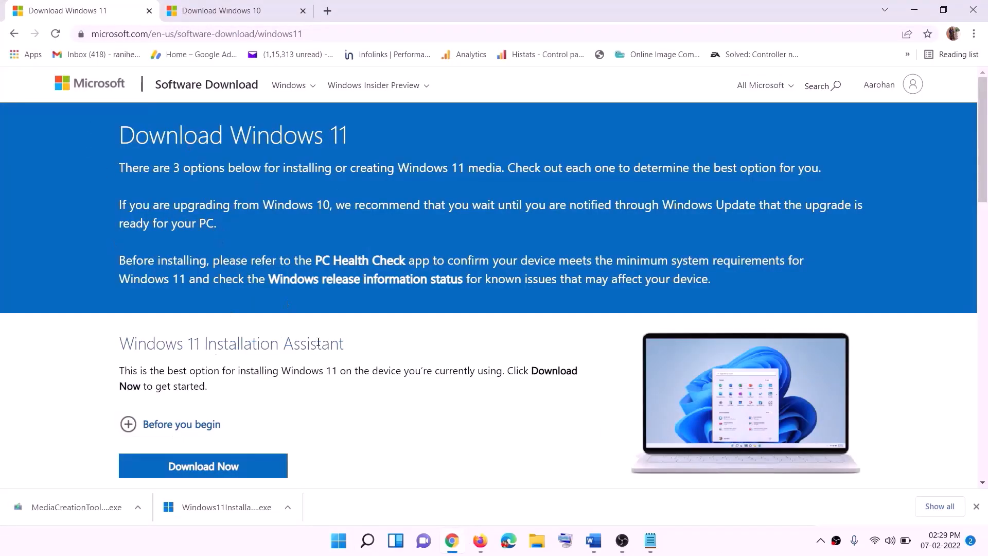
{"action": "scroll", "coordinate": [213, 350], "scroll_direction": "down", "scroll_amount": 5}
{"action": "left_click_drag", "start_coordinate": [184, 306], "coordinate": [285, 305]}
{"action": "left_click", "coordinate": [196, 391]}
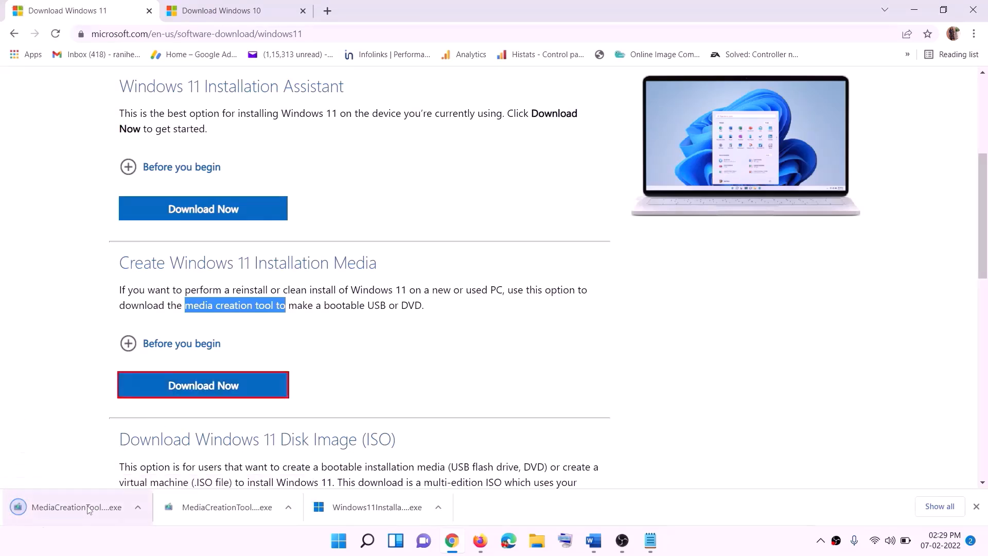
{"action": "left_click", "coordinate": [67, 509]}
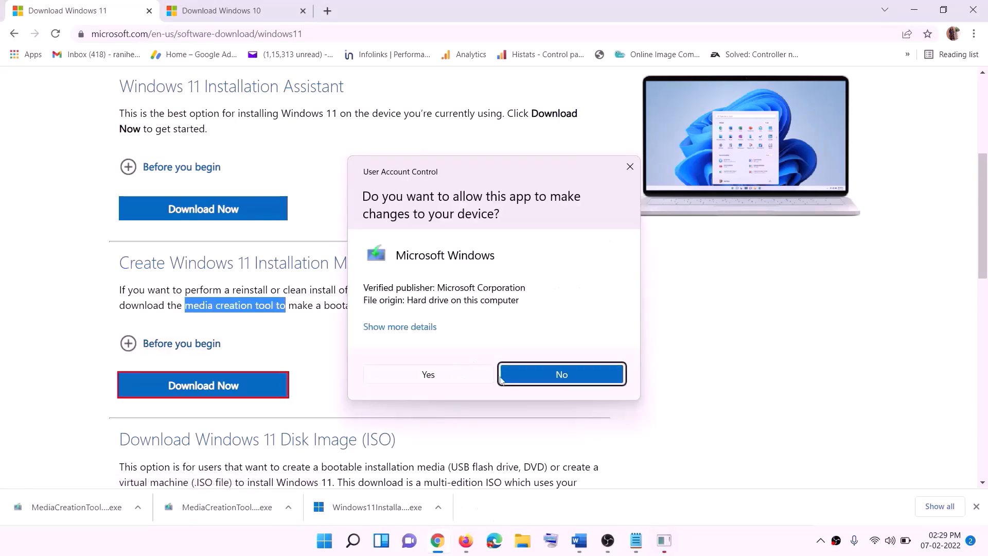
{"action": "left_click", "coordinate": [429, 375]}
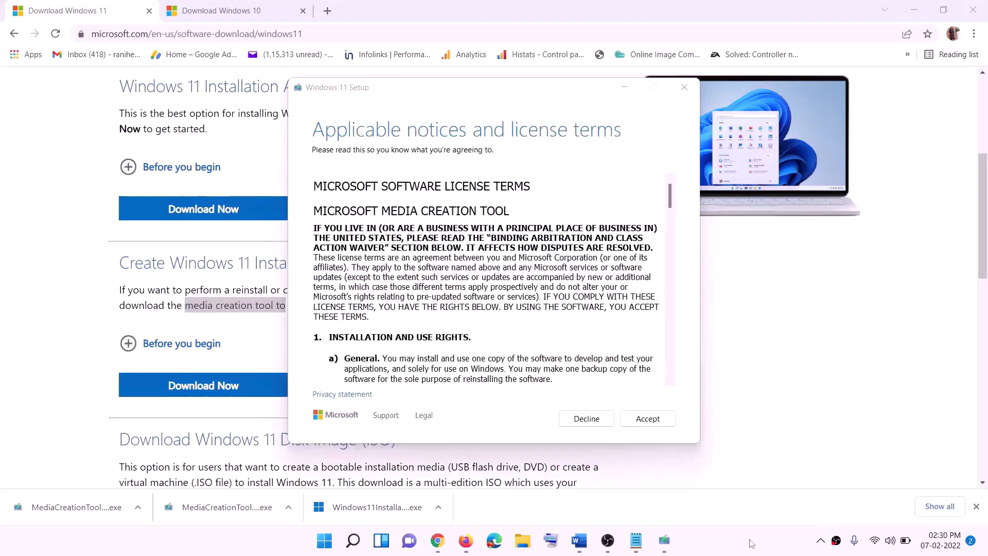
Accept the Windows 11 Setup license terms, keep the recommended language and edition, and save the ISO file as "Windows" on the Desktop
{"action": "left_click", "coordinate": [636, 420]}
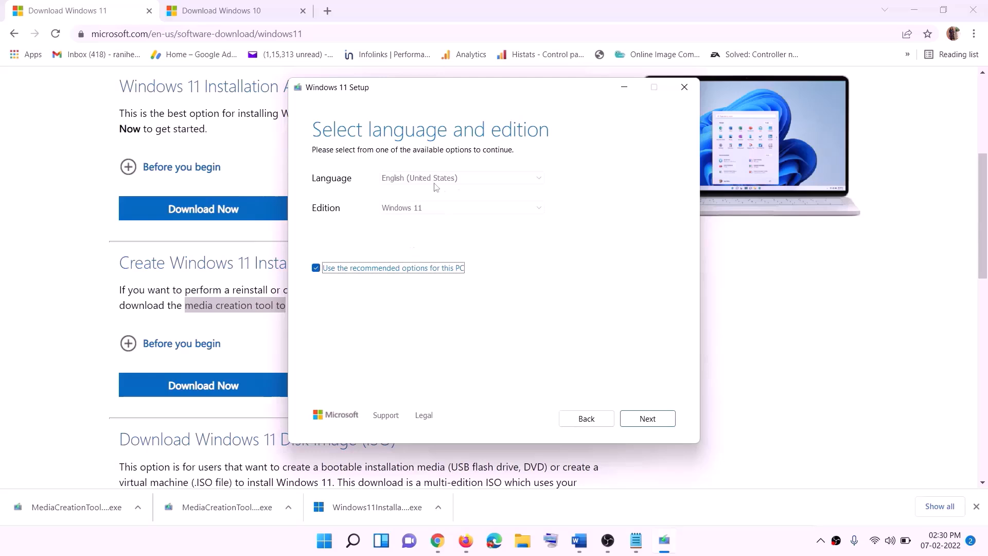
{"action": "left_click", "coordinate": [646, 418]}
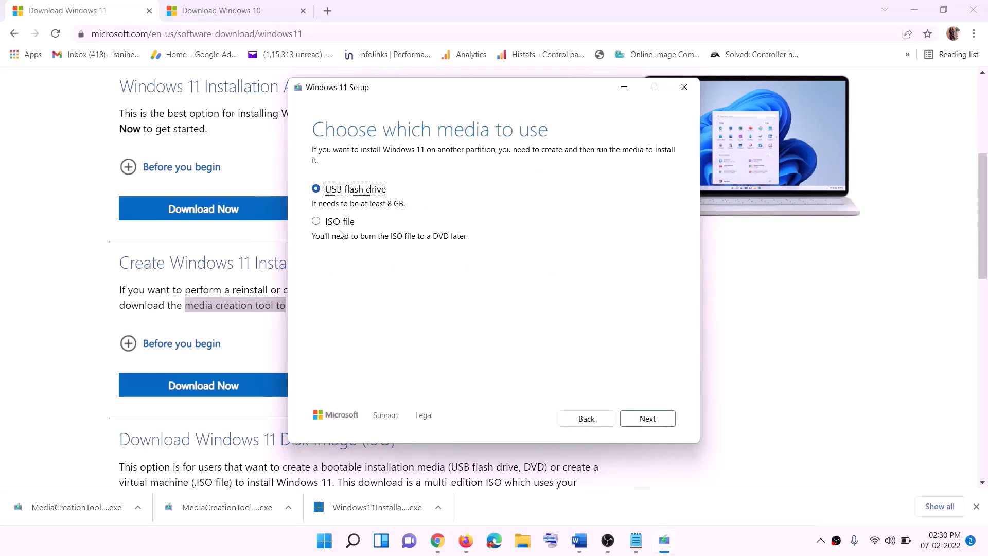
{"action": "left_click", "coordinate": [322, 226]}
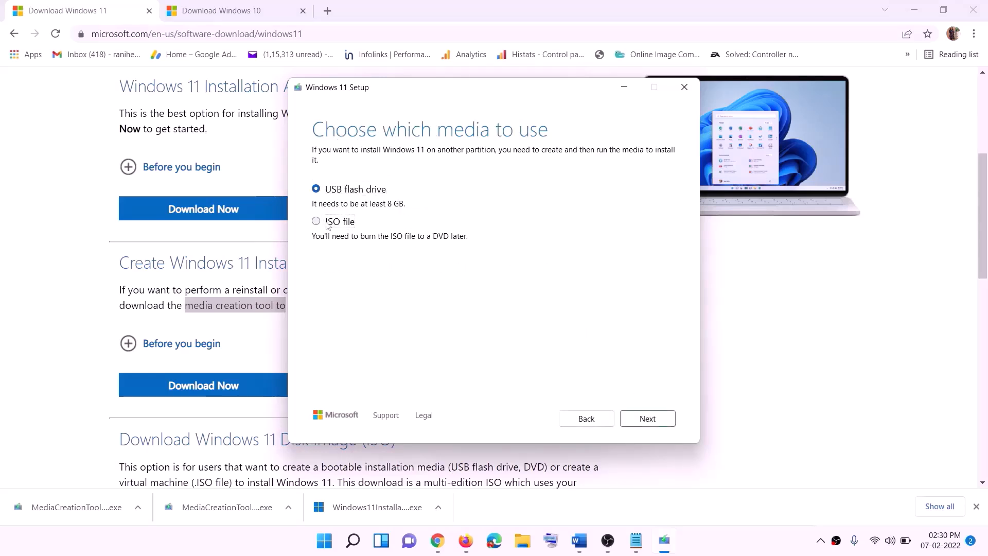
{"action": "left_click", "coordinate": [646, 418]}
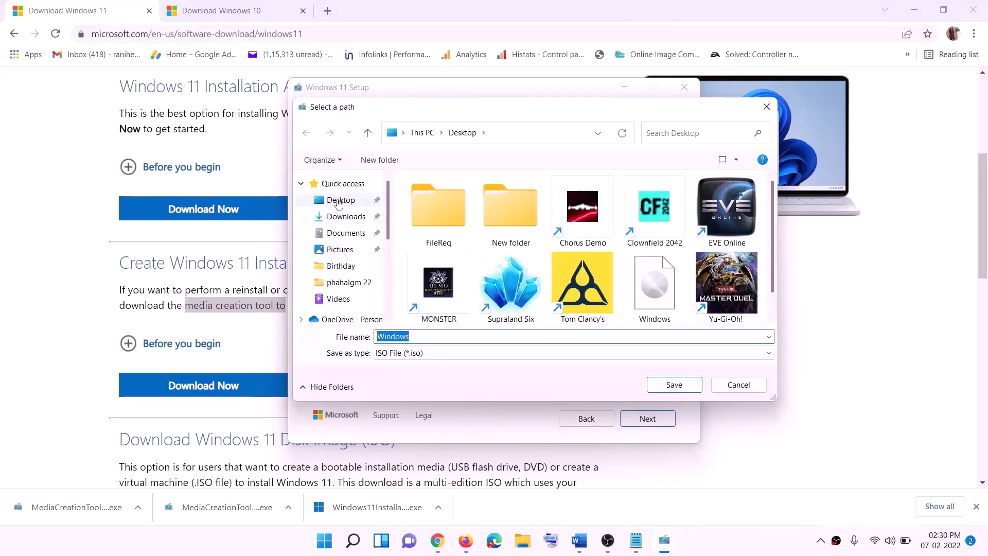
{"action": "left_click", "coordinate": [340, 201]}
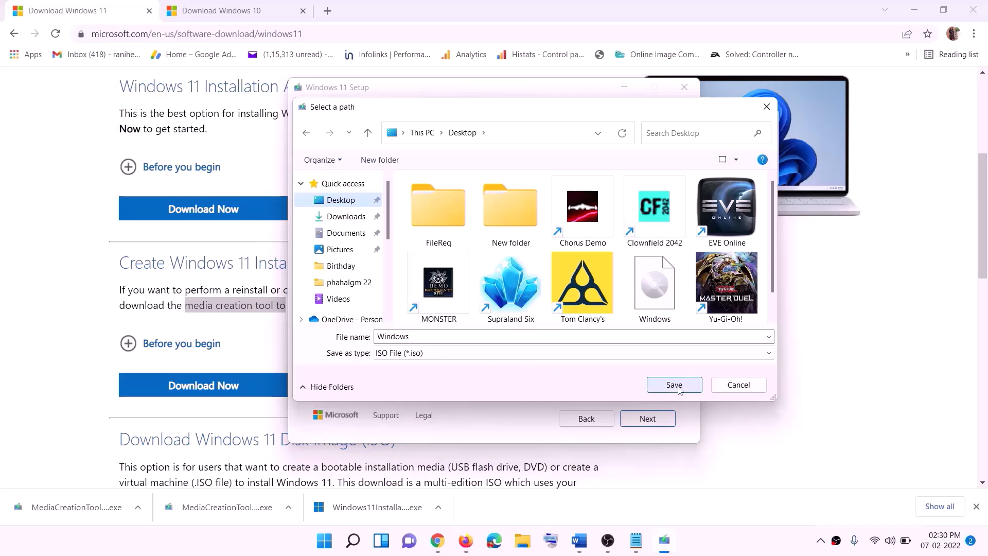
{"action": "left_click", "coordinate": [697, 540]}
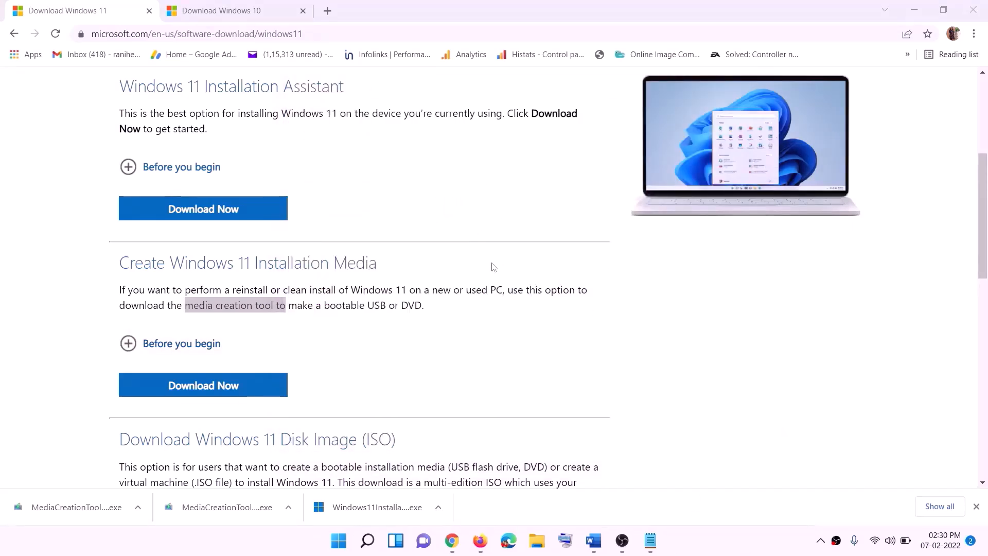
Show the desktop, move the "Windows" ISO file beside the Tom Clancy's Rainbow Six shortcut and mount it
{"action": "key", "text": "super+d"}
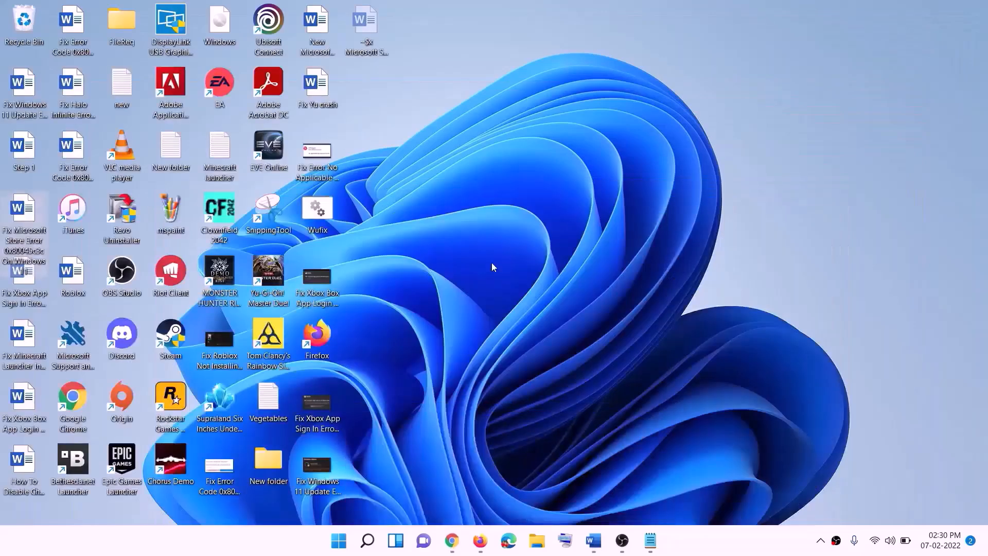
{"action": "left_click_drag", "start_coordinate": [239, 31], "coordinate": [391, 307]}
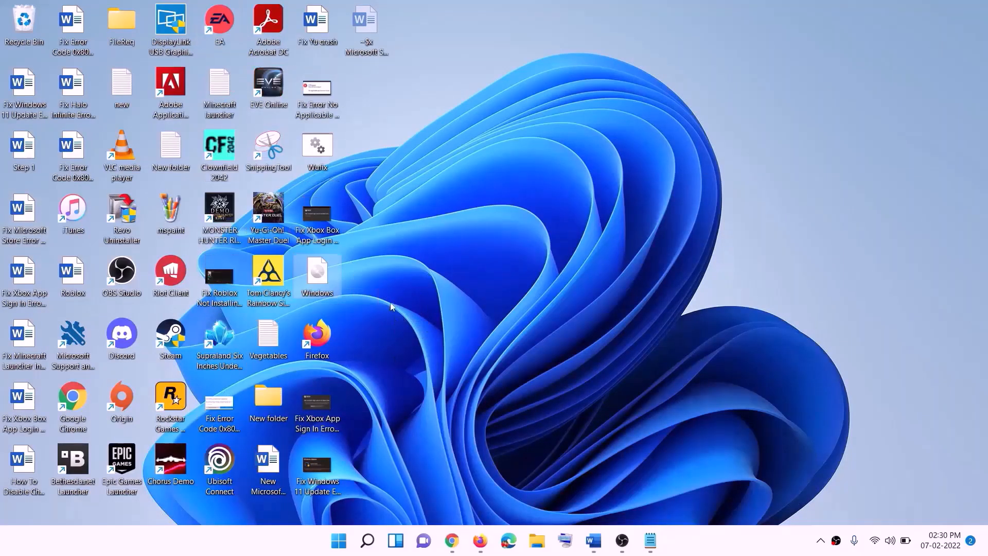
{"action": "double_click", "coordinate": [320, 282]}
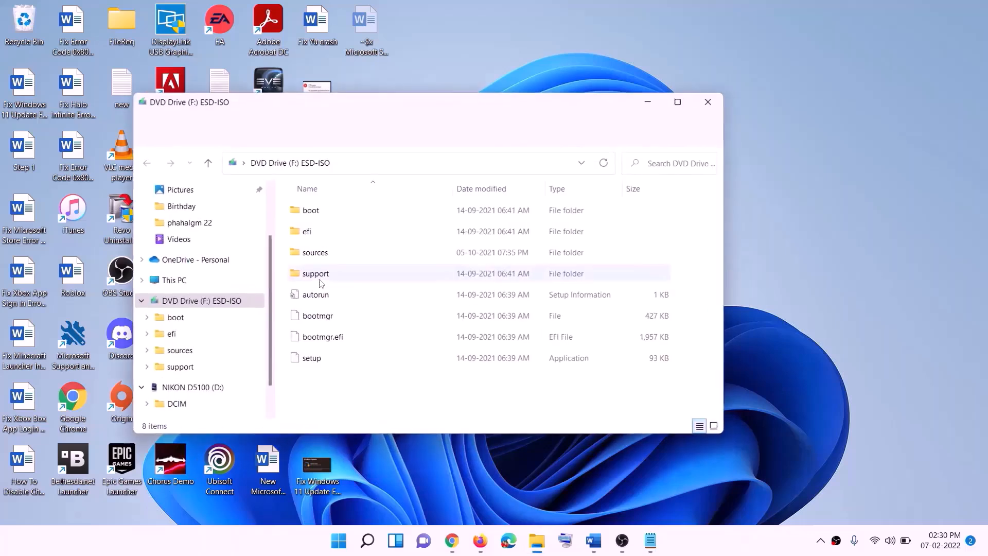
Run the setup application from DVD Drive (F:) ESD-ISO, allow it to run and continue past the "Install Windows 11" page
{"action": "left_click", "coordinate": [312, 359]}
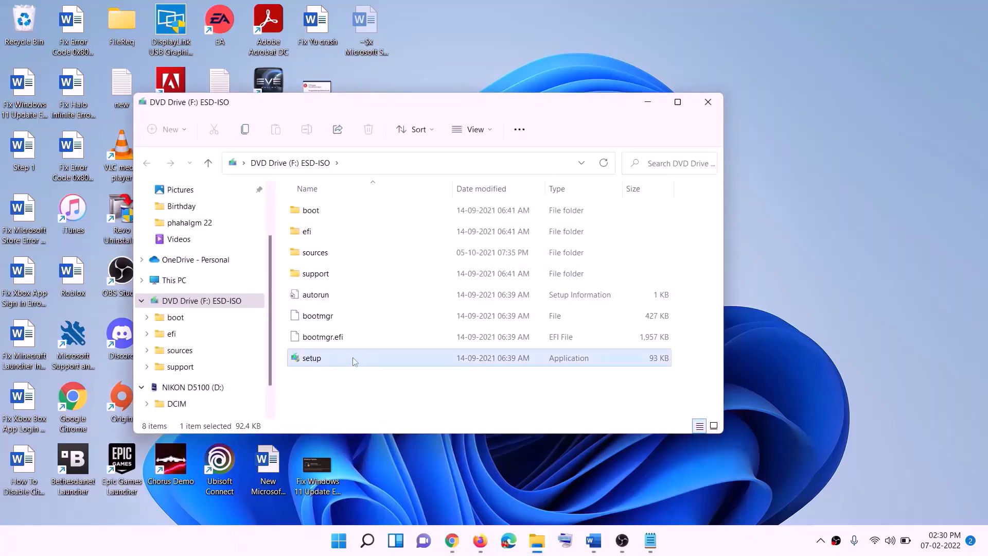
{"action": "double_click", "coordinate": [337, 358]}
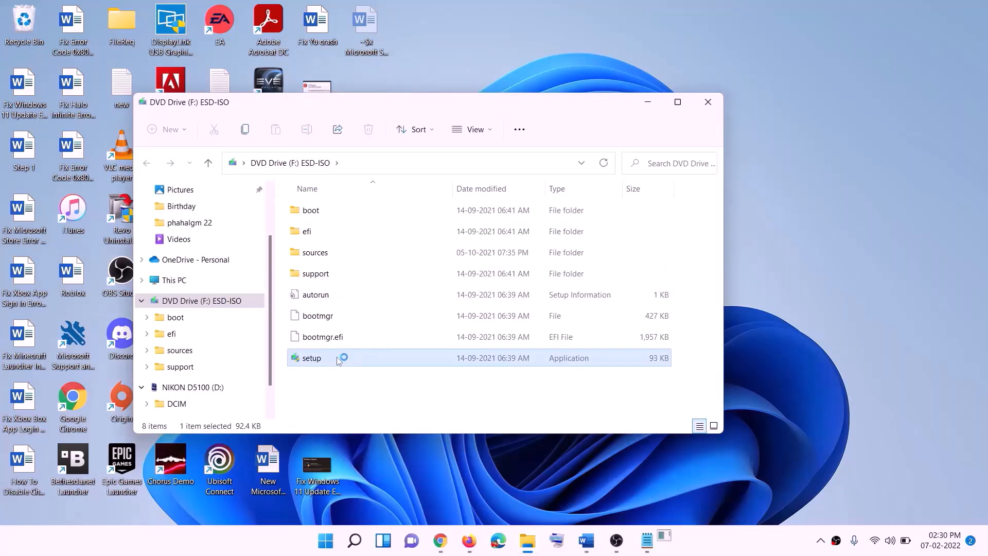
{"action": "left_click", "coordinate": [399, 405]}
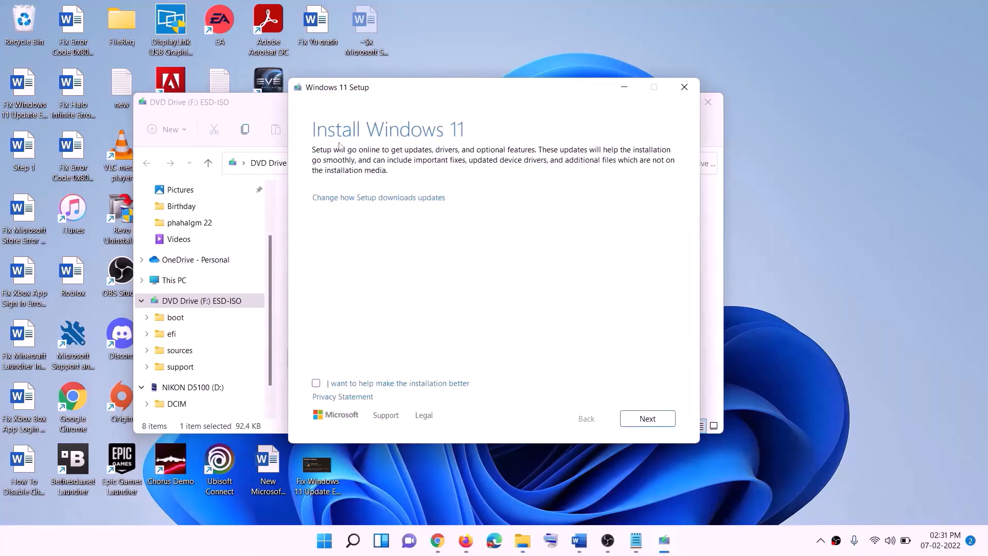
{"action": "left_click", "coordinate": [648, 419]}
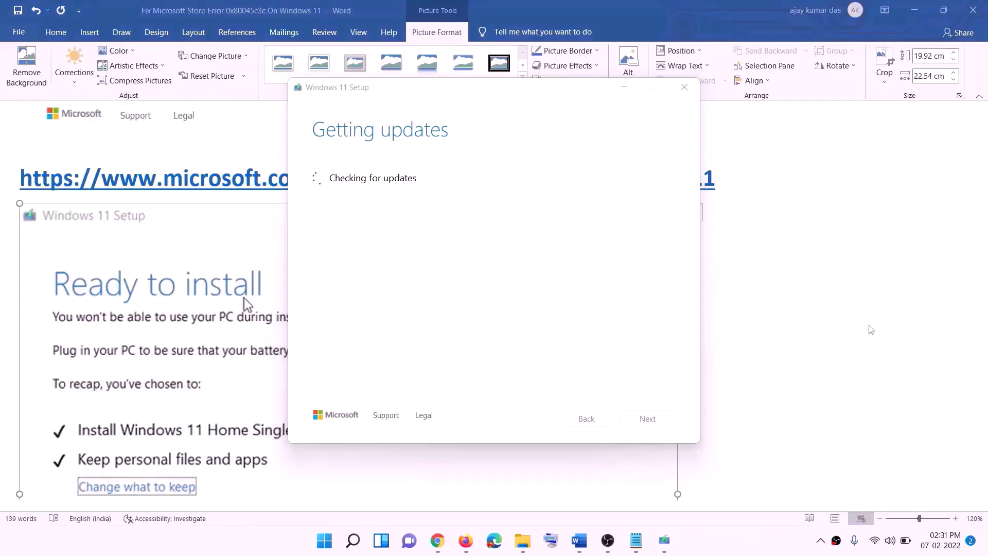
Switch to Word and examine the Windows 11 Setup "Ready to install" screenshot, including the choice of what to keep and the install option
{"action": "scroll", "coordinate": [230, 259], "scroll_direction": "down", "scroll_amount": 2}
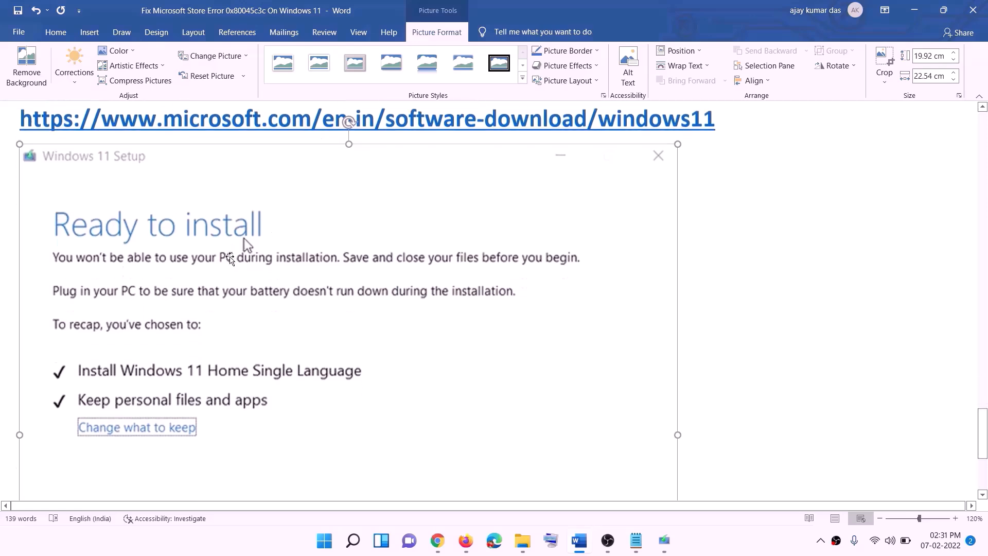
{"action": "scroll", "coordinate": [230, 259], "scroll_direction": "down", "scroll_amount": 2}
{"action": "scroll", "coordinate": [217, 298], "scroll_direction": "down", "scroll_amount": 1}
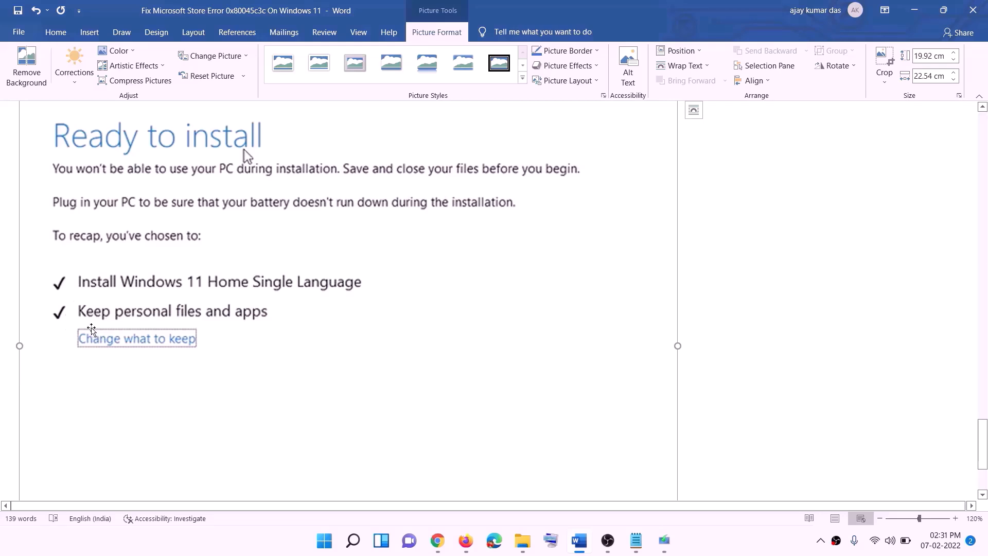
{"action": "scroll", "coordinate": [353, 323], "scroll_direction": "down", "scroll_amount": 2}
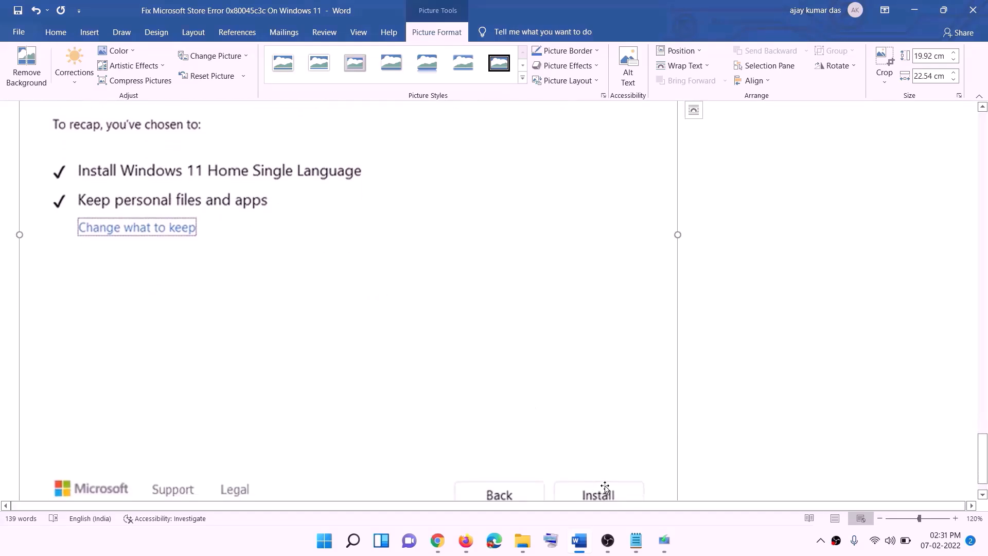
{"action": "scroll", "coordinate": [525, 386], "scroll_direction": "up", "scroll_amount": 5}
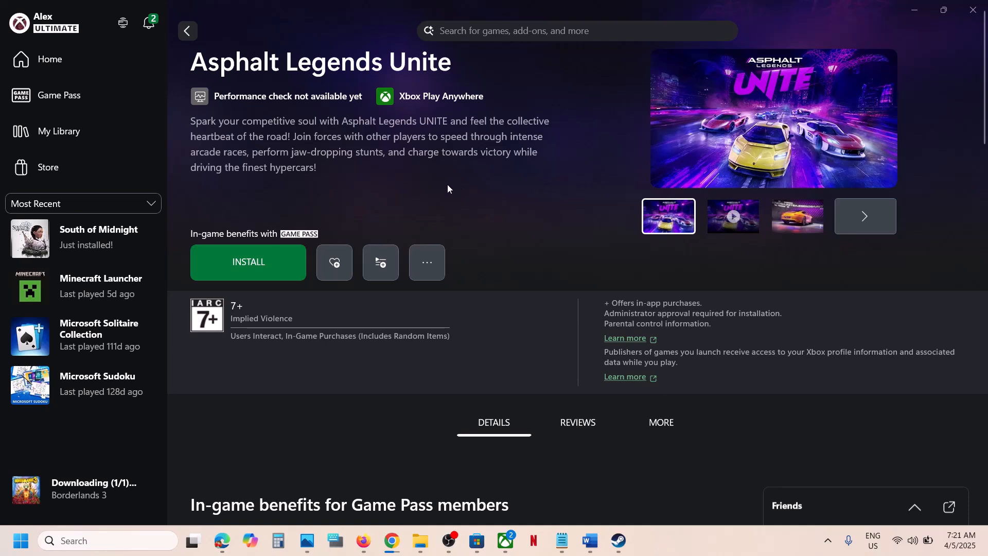
Switch to the Xbox app and start installing Asphalt Legends Unite to C:\XboxGames
{"action": "left_click", "coordinate": [253, 252]}
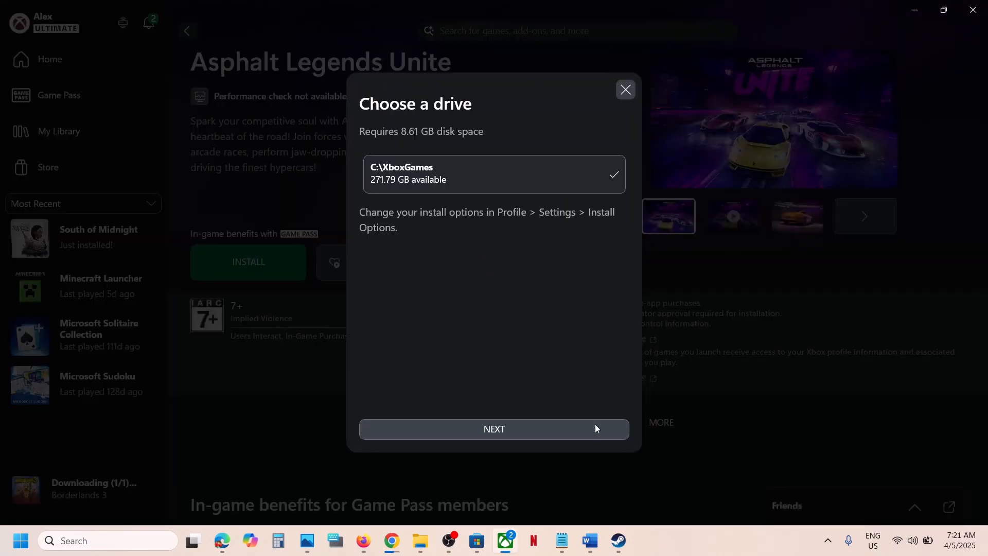
{"action": "left_click", "coordinate": [562, 432]}
{"action": "left_click", "coordinate": [563, 433]}
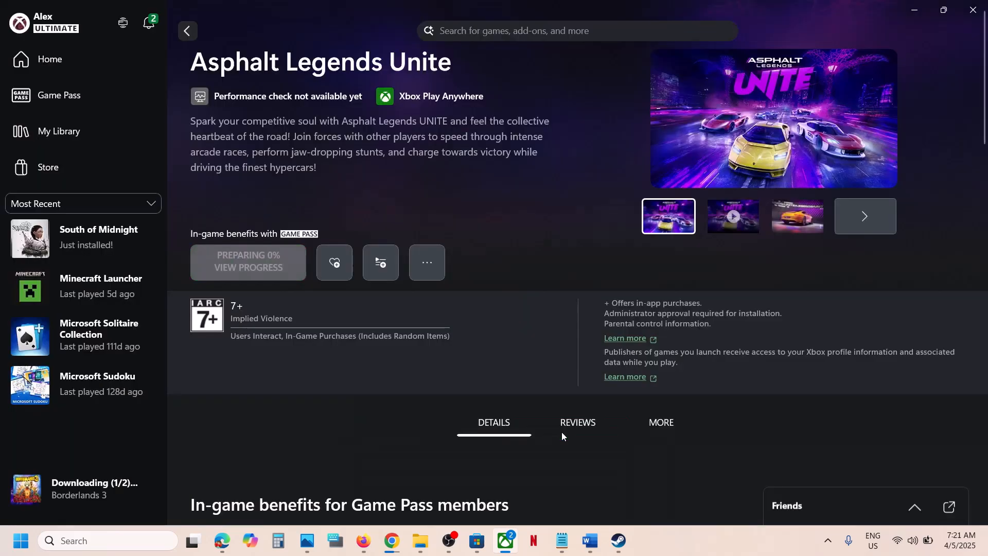